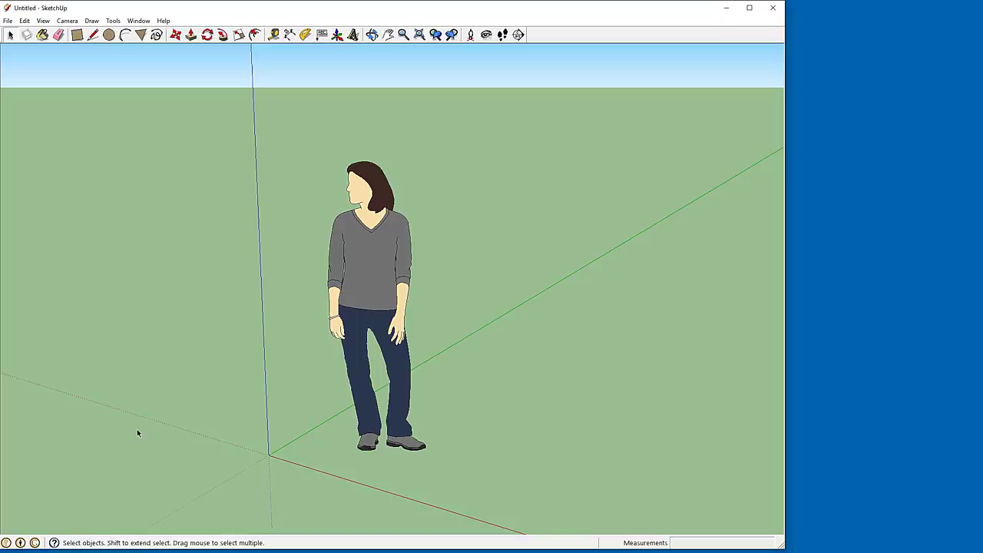
Draw an upright rectangle from the origin in the front plane, about 105.3 cm wide and 77.2 cm high
{"action": "middle_click_drag", "start_coordinate": [152, 443], "coordinate": [303, 410]}
{"action": "scroll", "coordinate": [307, 415], "scroll_direction": "up", "scroll_amount": 4}
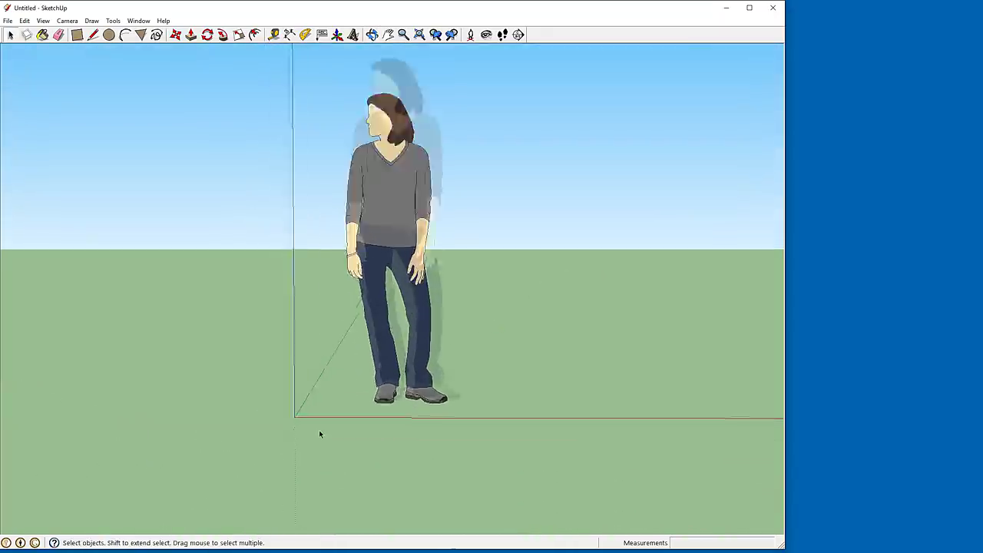
{"action": "left_click", "coordinate": [78, 35]}
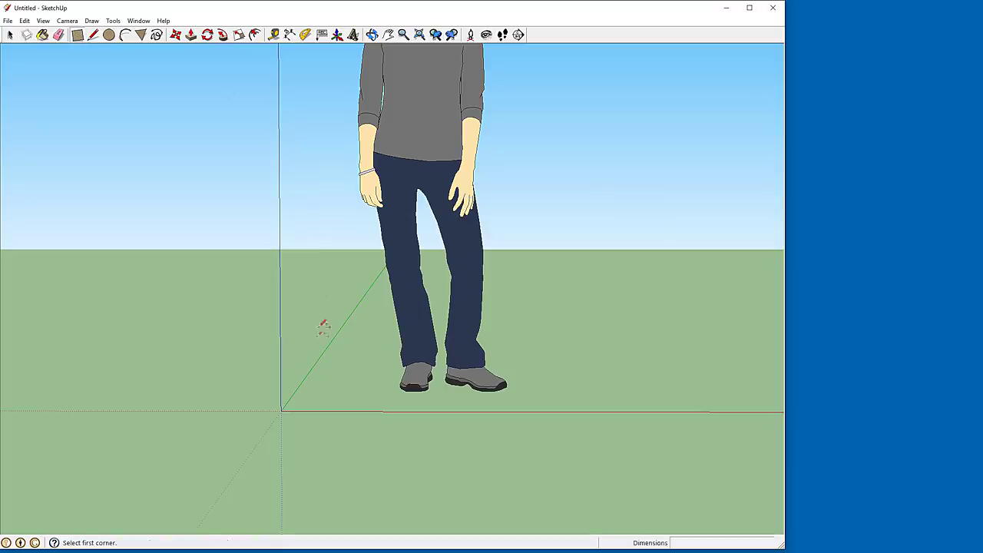
{"action": "left_click", "coordinate": [281, 410]}
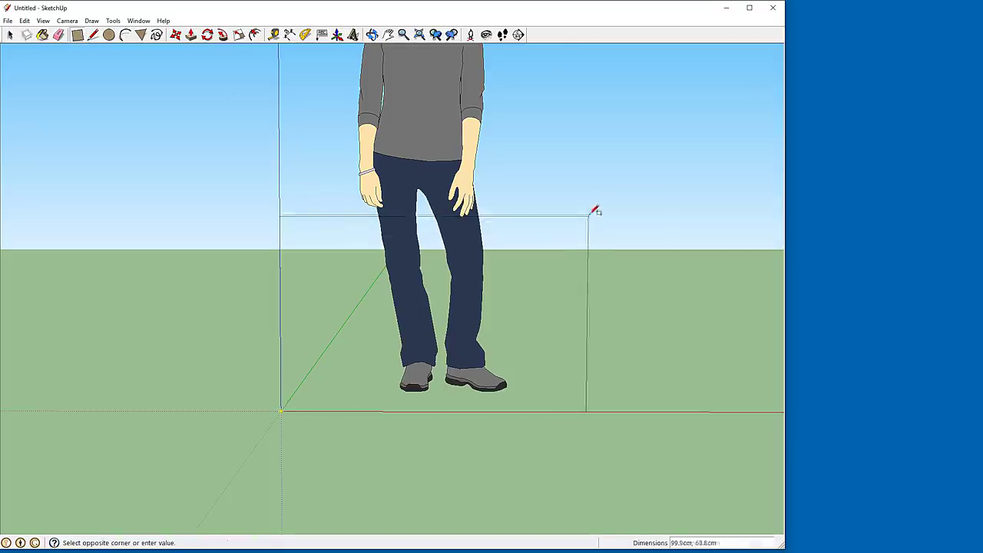
{"action": "left_click", "coordinate": [604, 177]}
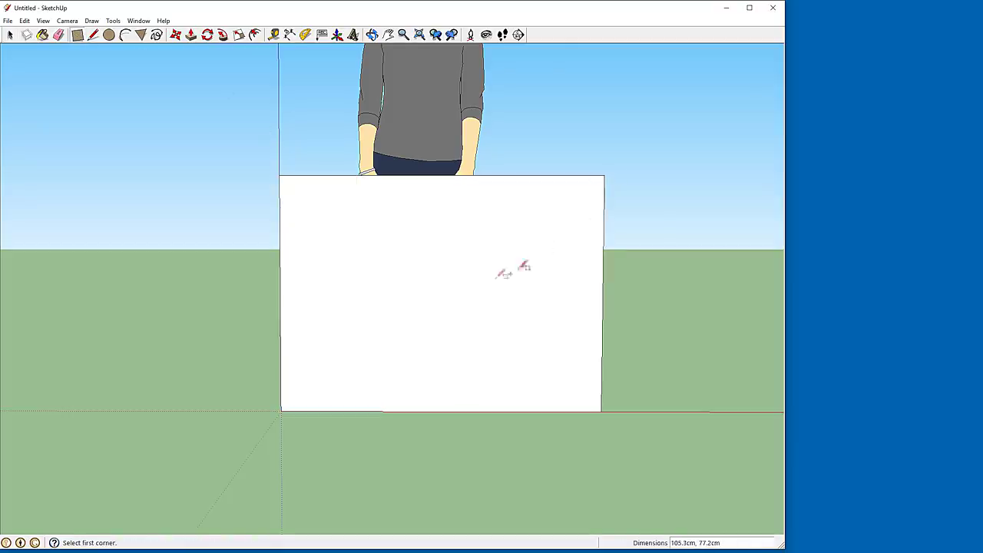
Draw a circle with a 10 cm radius near the middle of the upright rectangular face
{"action": "key", "text": "o"}
{"action": "middle_click_drag", "start_coordinate": [419, 305], "coordinate": [418, 272]}
{"action": "scroll", "coordinate": [422, 286], "scroll_direction": "up", "scroll_amount": 3}
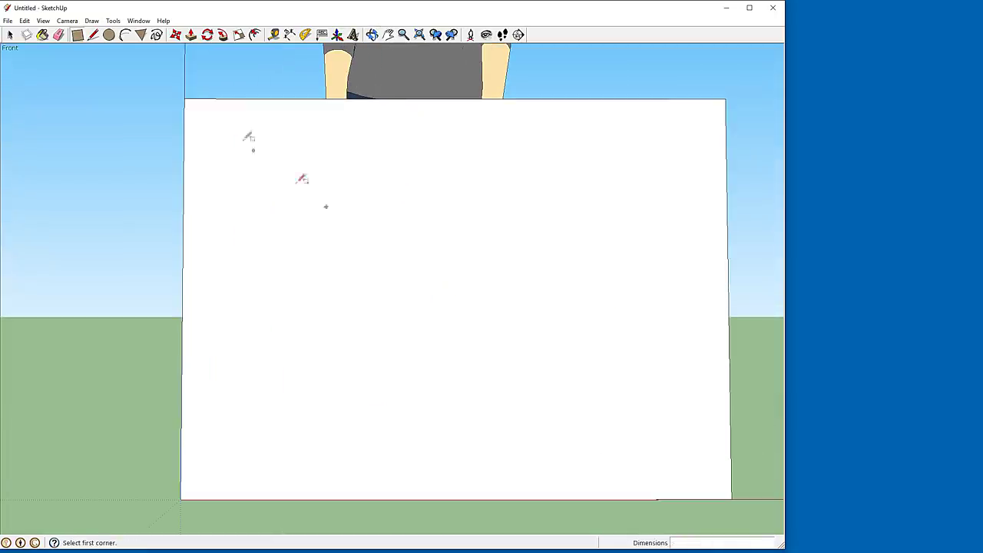
{"action": "left_click", "coordinate": [109, 35]}
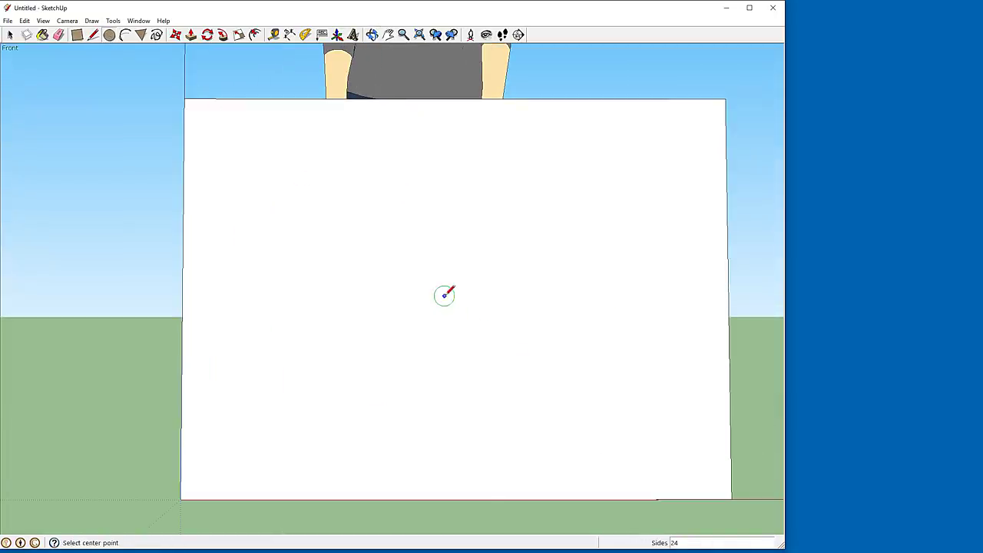
{"action": "left_click", "coordinate": [445, 295]}
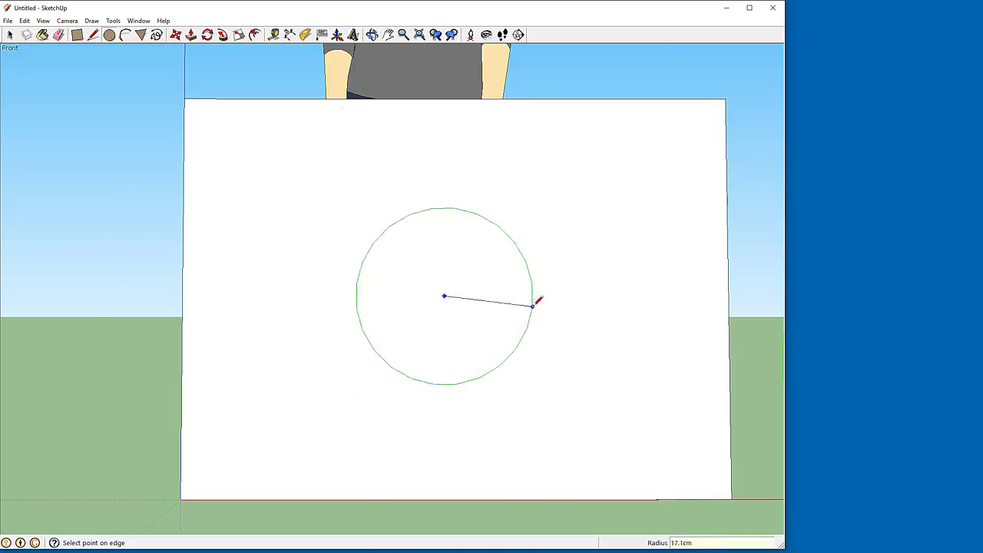
{"action": "type", "text": "10"}
{"action": "key", "text": "Return"}
Set the circle's number of segments to 60 in its entity info
{"action": "scroll", "coordinate": [350, 256], "scroll_direction": "up", "scroll_amount": 3}
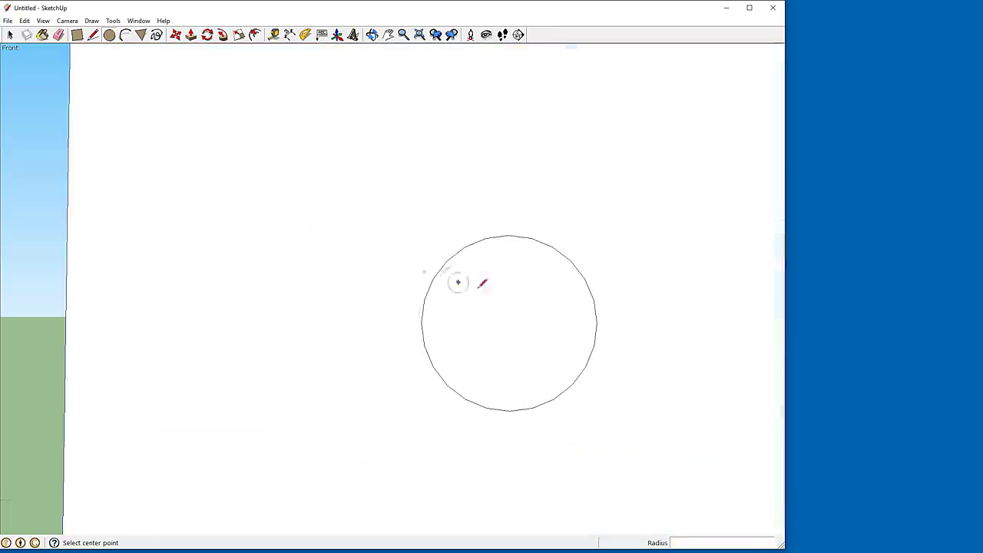
{"action": "scroll", "coordinate": [632, 334], "scroll_direction": "up", "scroll_amount": 3}
{"action": "left_click", "coordinate": [10, 35]}
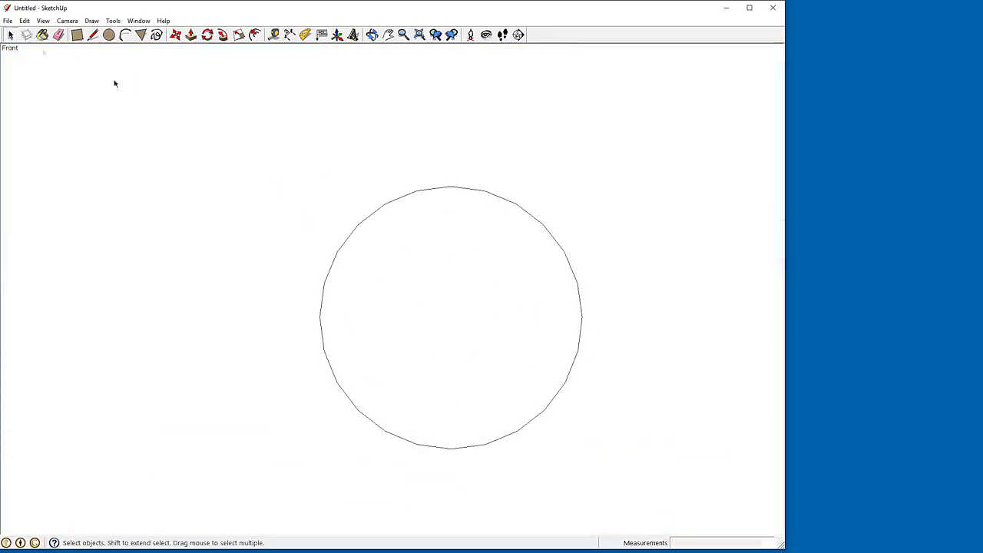
{"action": "left_click", "coordinate": [546, 230]}
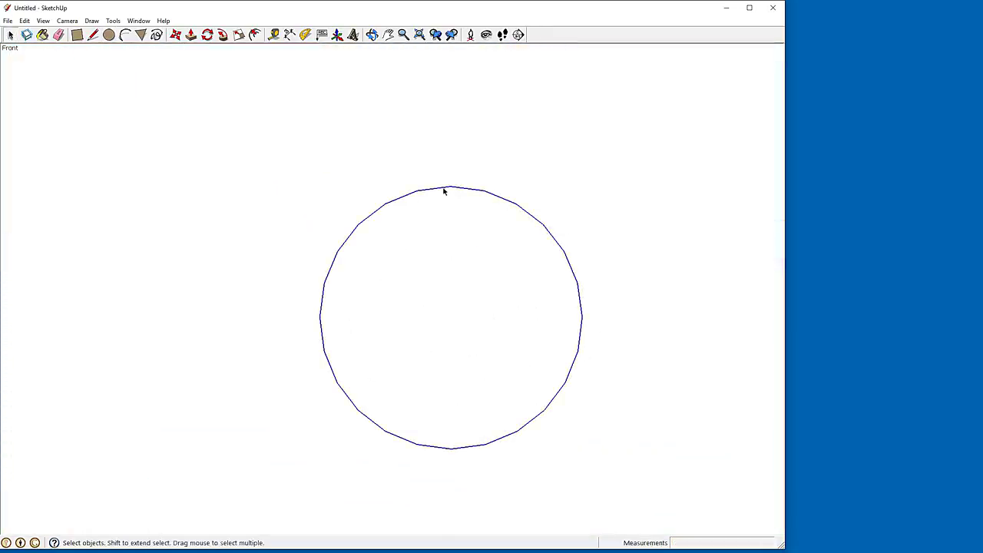
{"action": "right_click", "coordinate": [455, 191]}
{"action": "left_click", "coordinate": [474, 195]}
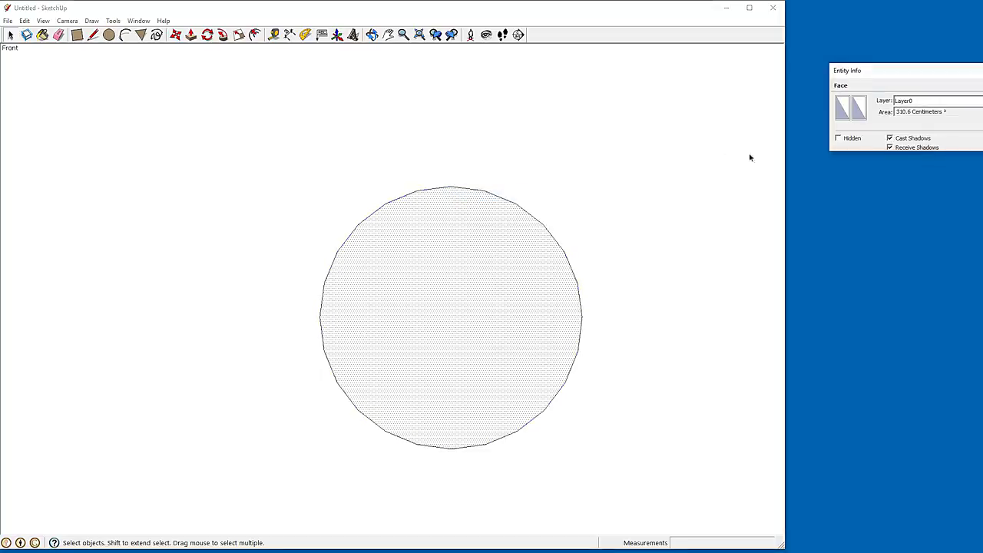
{"action": "left_click", "coordinate": [537, 222]}
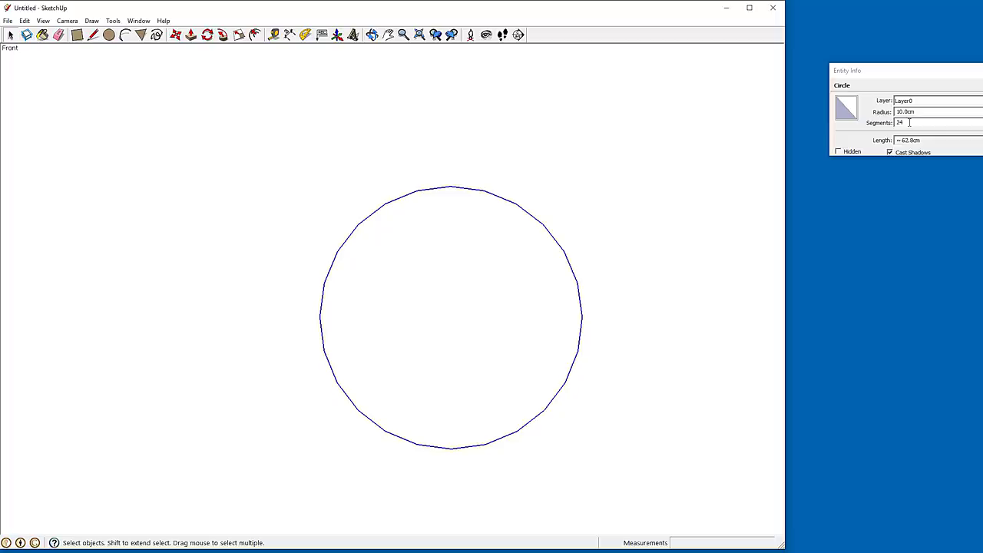
{"action": "left_click_drag", "start_coordinate": [909, 122], "coordinate": [890, 122]}
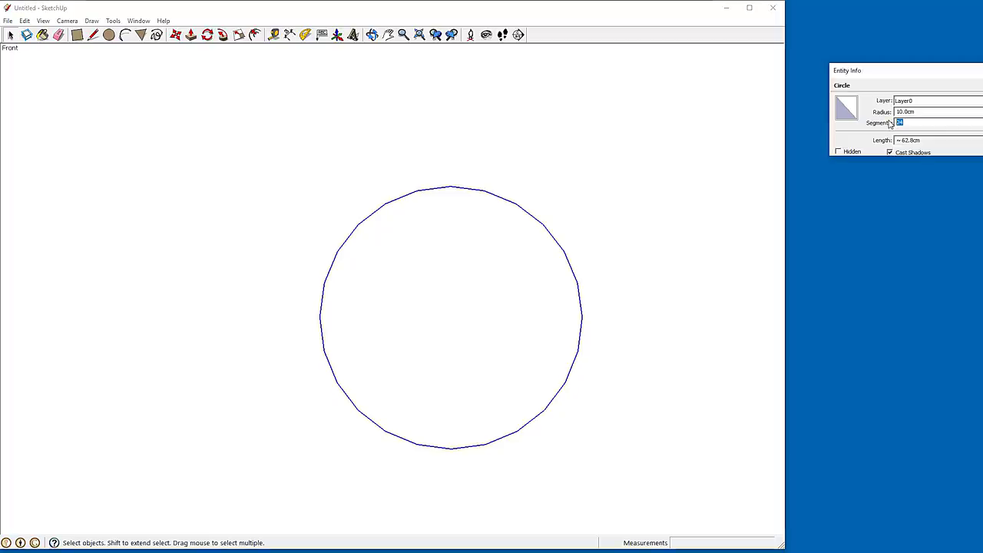
{"action": "key", "text": "Return"}
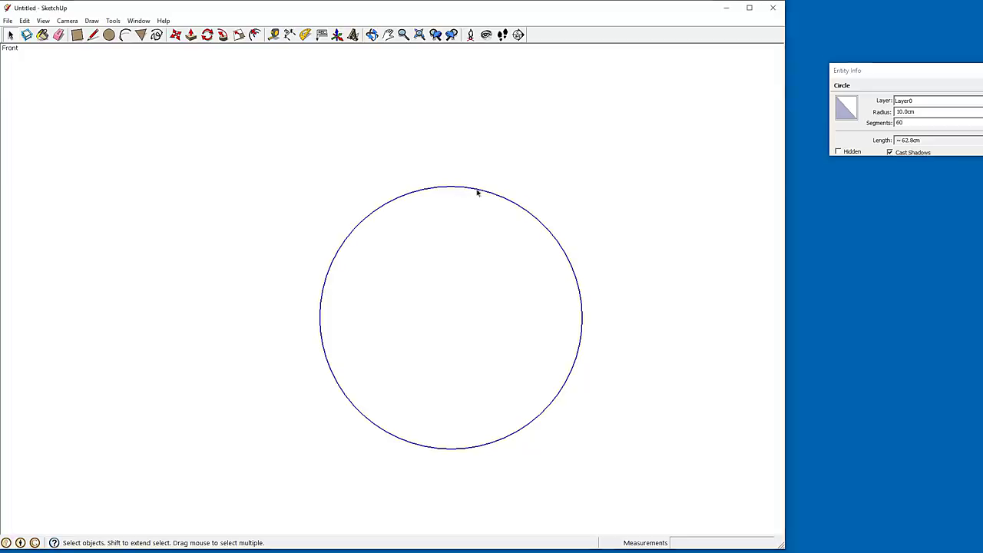
Turn the circle's face and edge into a component with the default settings
{"action": "scroll", "coordinate": [537, 207], "scroll_direction": "up", "scroll_amount": 4}
{"action": "scroll", "coordinate": [472, 171], "scroll_direction": "down", "scroll_amount": 3}
{"action": "scroll", "coordinate": [411, 303], "scroll_direction": "up", "scroll_amount": 2}
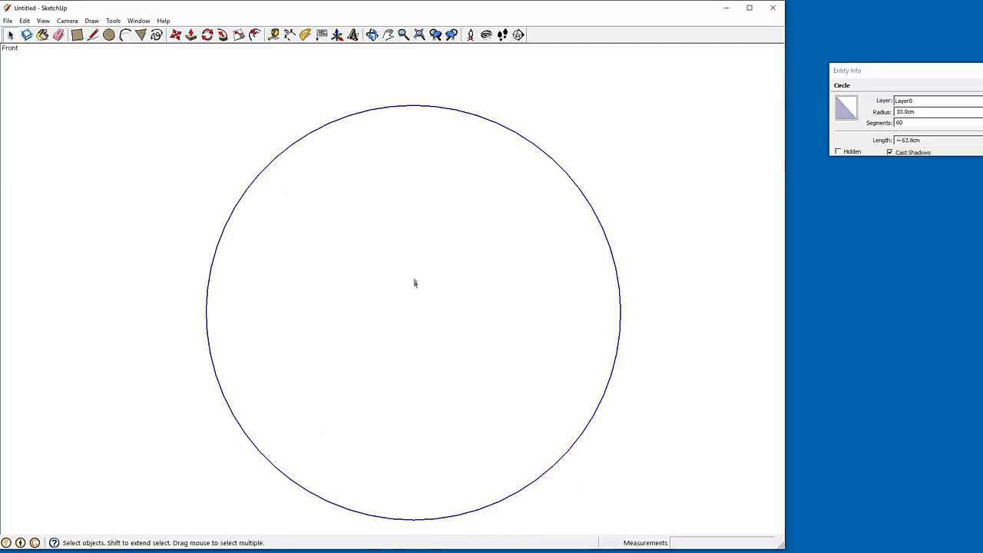
{"action": "left_click", "coordinate": [381, 111]}
{"action": "double_click", "coordinate": [376, 157]}
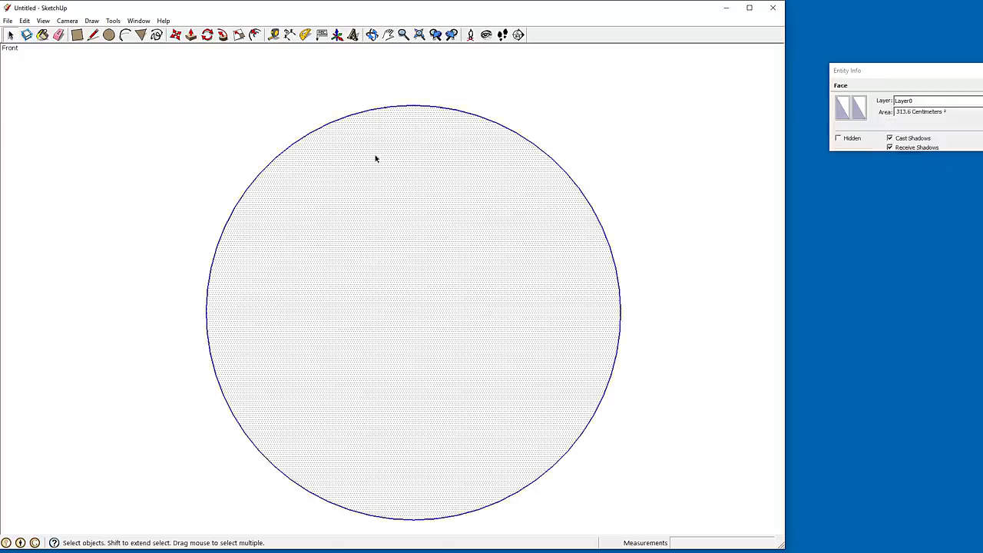
{"action": "left_click", "coordinate": [27, 35]}
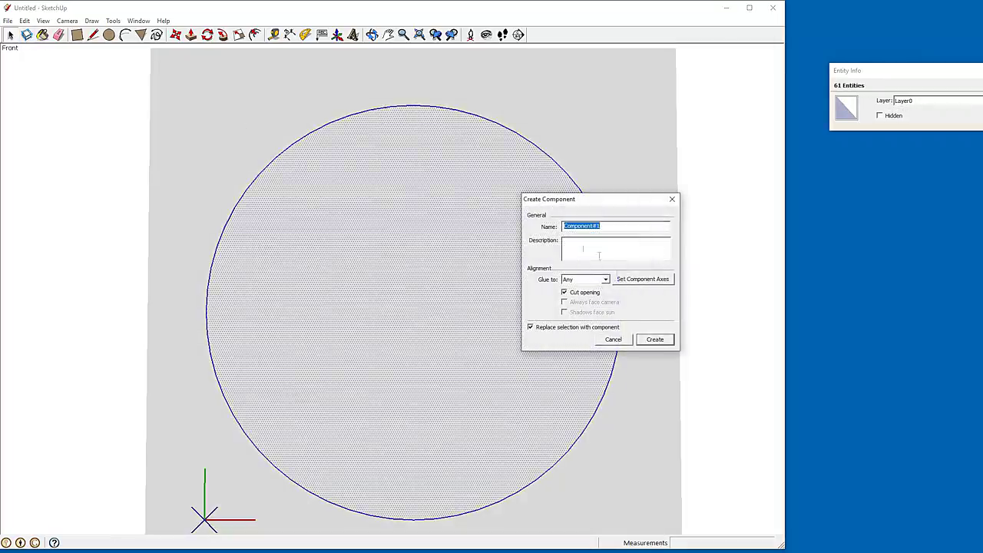
{"action": "left_click", "coordinate": [655, 339]}
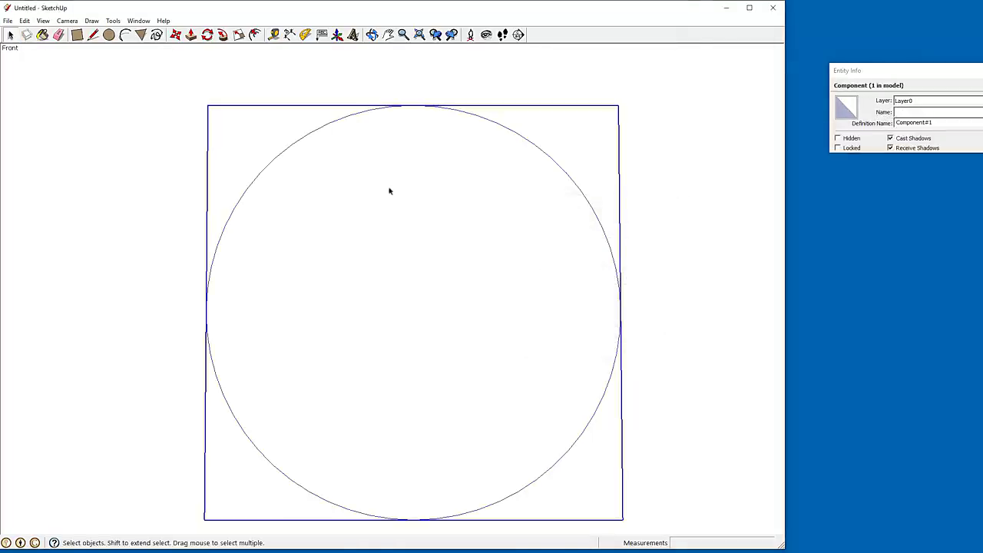
Create a vertical guide line through the circle, running from its topmost point to its lowest point
{"action": "left_click", "coordinate": [273, 35]}
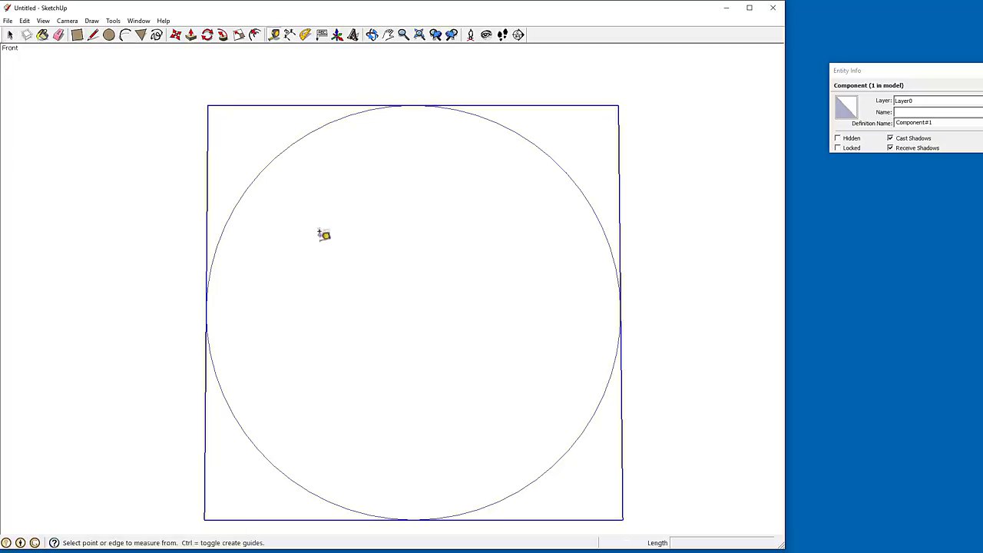
{"action": "scroll", "coordinate": [324, 235], "scroll_direction": "down", "scroll_amount": 1}
{"action": "left_click", "coordinate": [397, 128]}
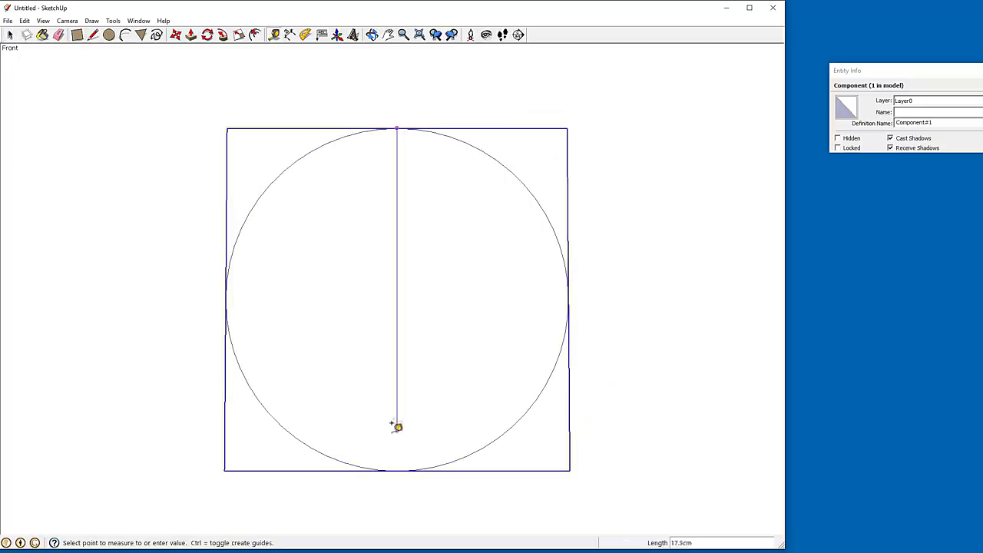
{"action": "left_click", "coordinate": [396, 459]}
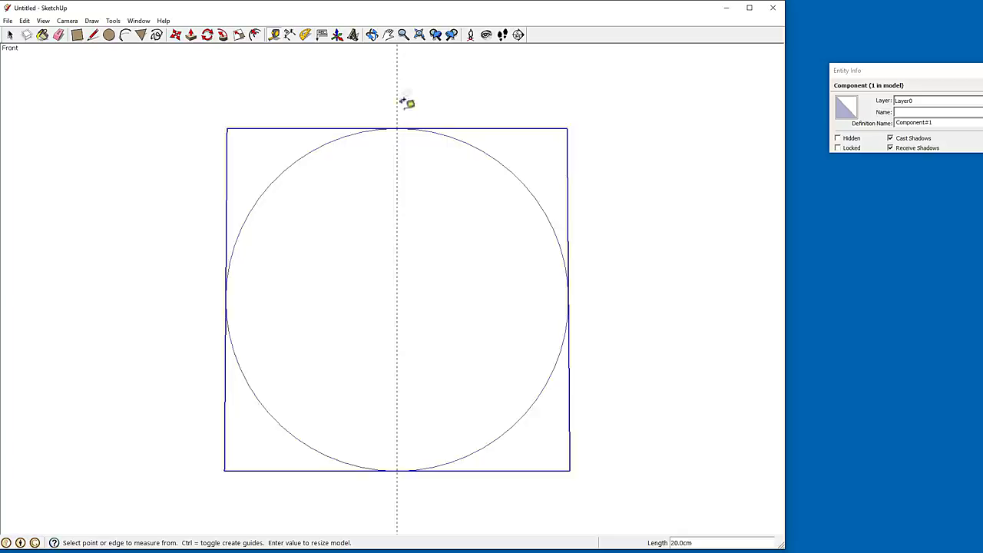
Draw a small, narrow upright rectangle inside the circle, starting where the guide line meets its top
{"action": "scroll", "coordinate": [393, 98], "scroll_direction": "up", "scroll_amount": 2}
{"action": "scroll", "coordinate": [375, 130], "scroll_direction": "up", "scroll_amount": 1}
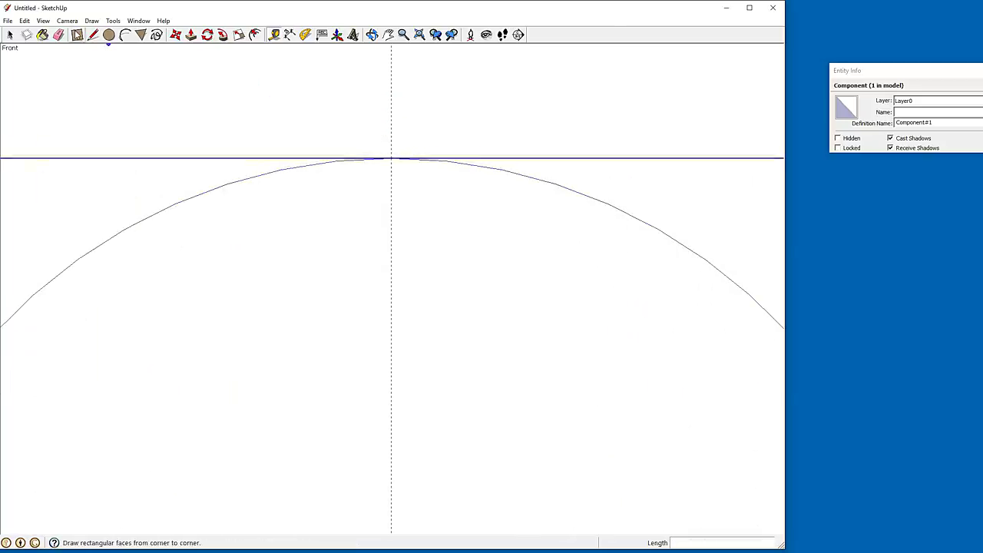
{"action": "left_click", "coordinate": [77, 34]}
{"action": "scroll", "coordinate": [391, 173], "scroll_direction": "up", "scroll_amount": 2}
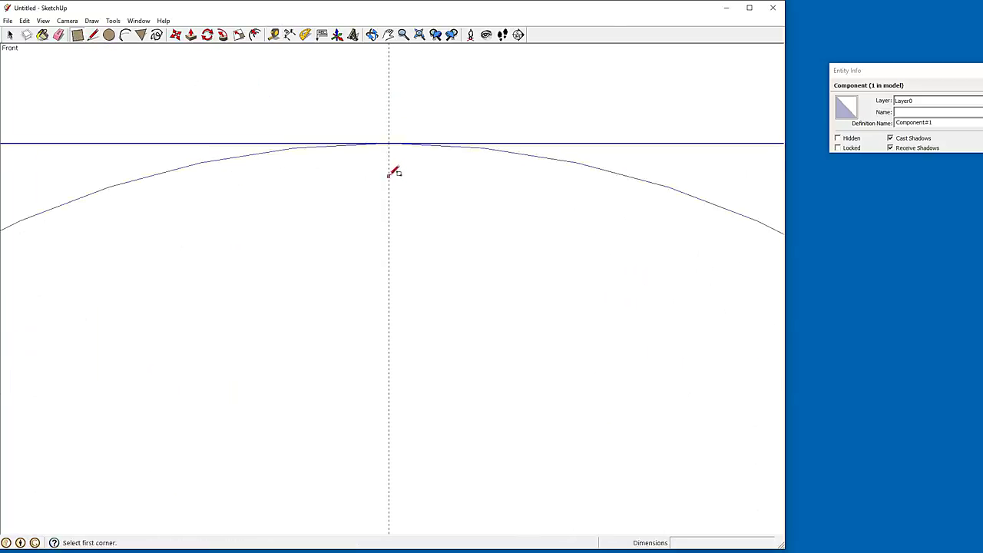
{"action": "left_click", "coordinate": [388, 143]}
{"action": "left_click", "coordinate": [415, 233]}
Move the small rectangle by its top edge's midpoint onto the circle's top point, centring it on the guide line
{"action": "key", "text": "space"}
{"action": "double_click", "coordinate": [407, 192]}
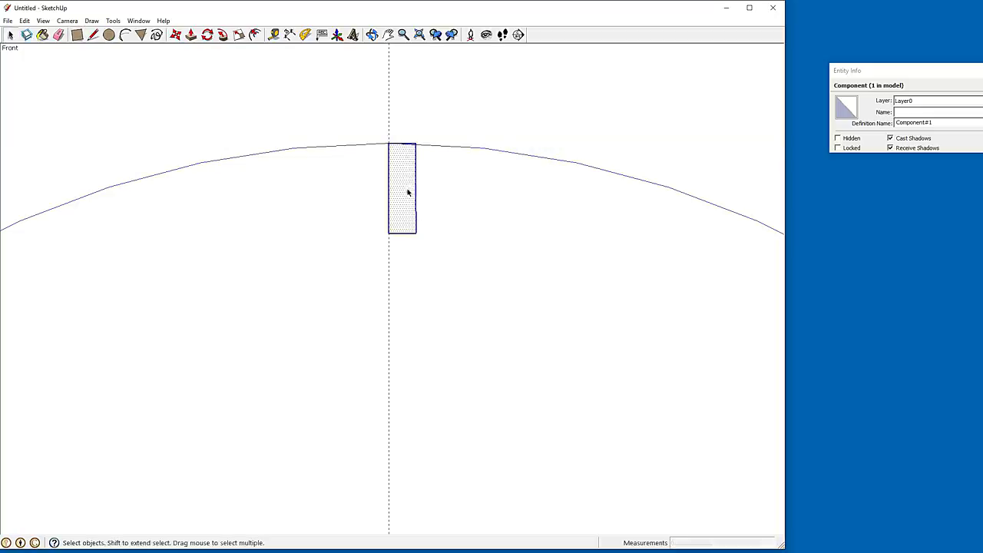
{"action": "left_click", "coordinate": [191, 35]}
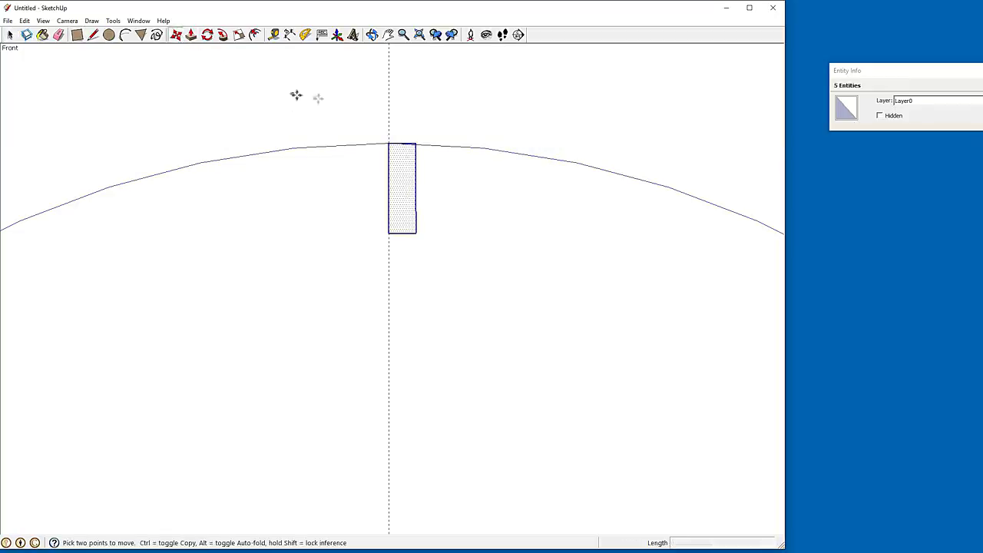
{"action": "left_click", "coordinate": [401, 145]}
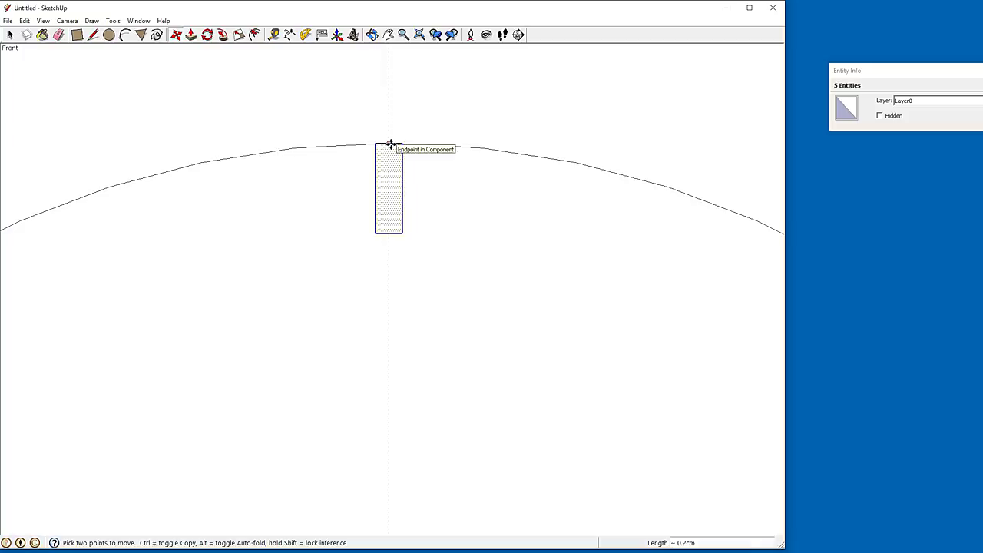
{"action": "left_click", "coordinate": [388, 144]}
Turn the small rectangle at the top of the circle into a component with the default settings
{"action": "scroll", "coordinate": [387, 137], "scroll_direction": "down", "scroll_amount": 5}
{"action": "scroll", "coordinate": [386, 135], "scroll_direction": "down", "scroll_amount": 2}
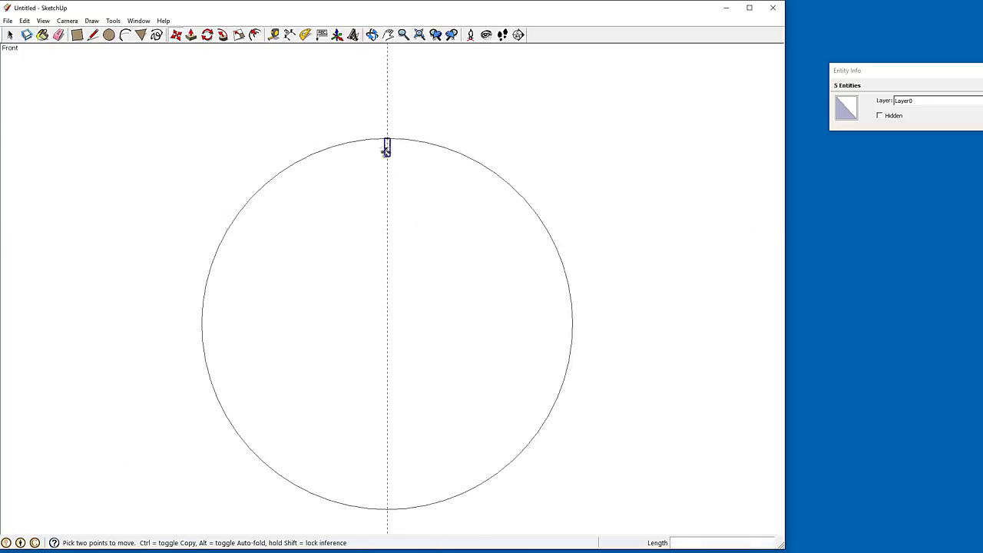
{"action": "scroll", "coordinate": [386, 136], "scroll_direction": "up", "scroll_amount": 8}
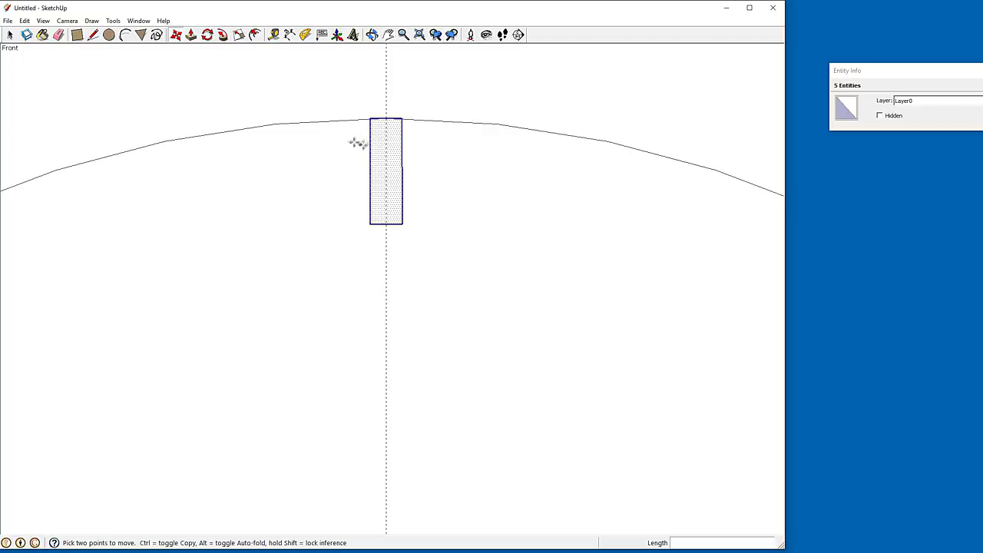
{"action": "scroll", "coordinate": [292, 104], "scroll_direction": "down", "scroll_amount": 2}
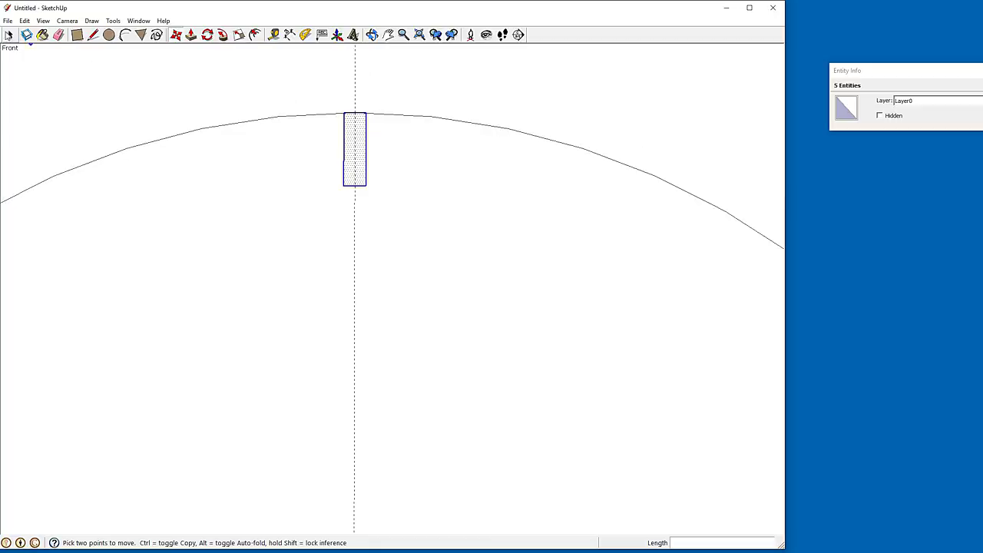
{"action": "left_click", "coordinate": [10, 34]}
{"action": "left_click_drag", "start_coordinate": [323, 97], "coordinate": [392, 216]}
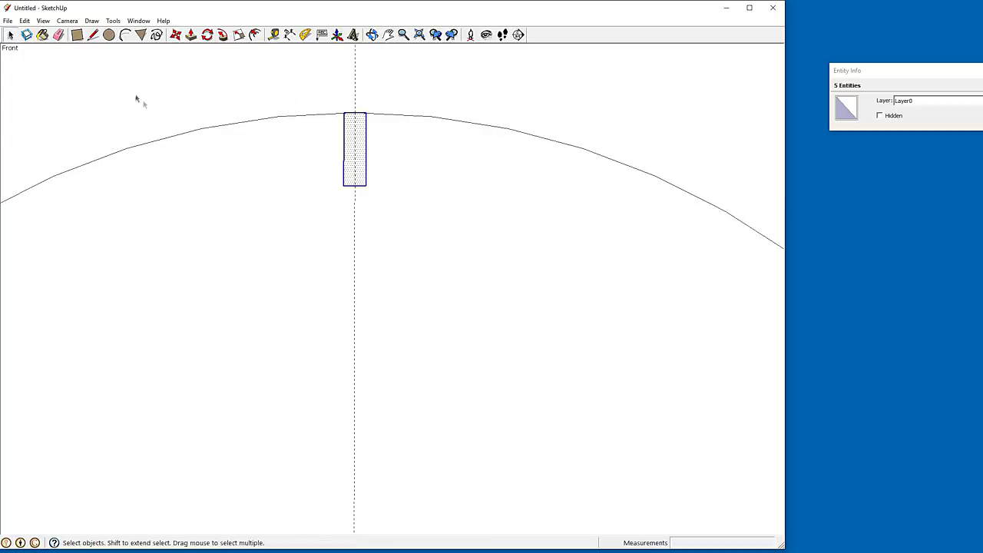
{"action": "left_click", "coordinate": [27, 35]}
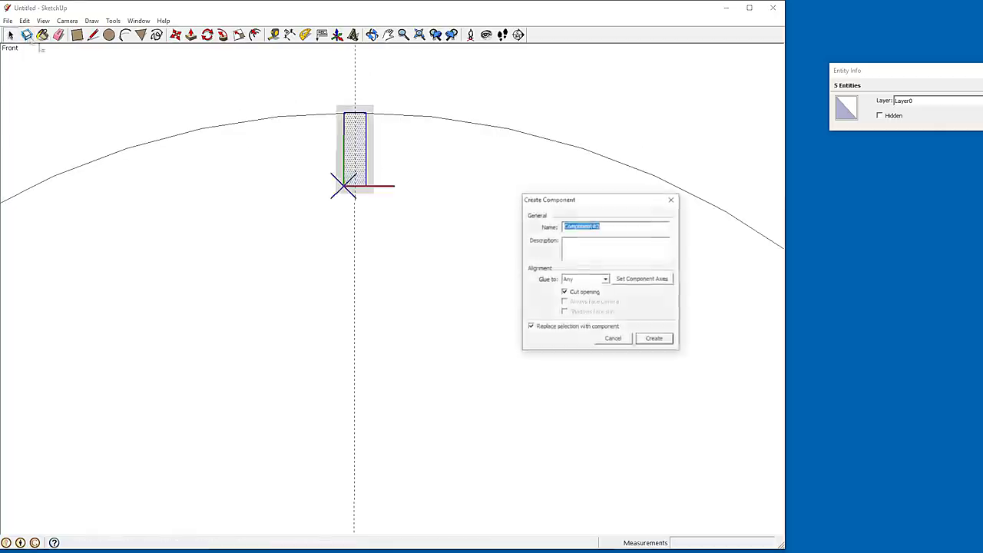
{"action": "left_click", "coordinate": [654, 343]}
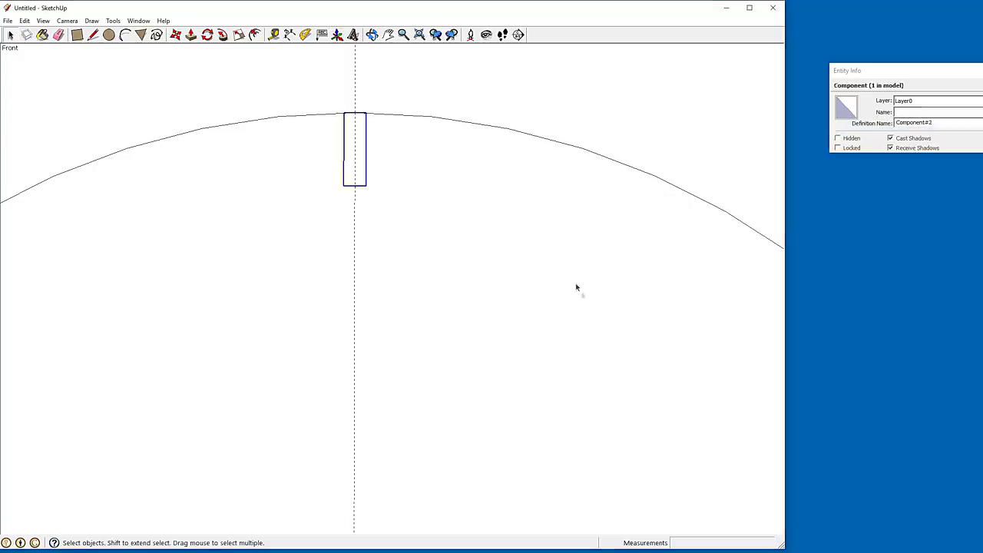
Create a short horizontal guide from the circle's centre on the vertical guide line
{"action": "scroll", "coordinate": [423, 136], "scroll_direction": "down", "scroll_amount": 4}
{"action": "scroll", "coordinate": [441, 184], "scroll_direction": "down", "scroll_amount": 1}
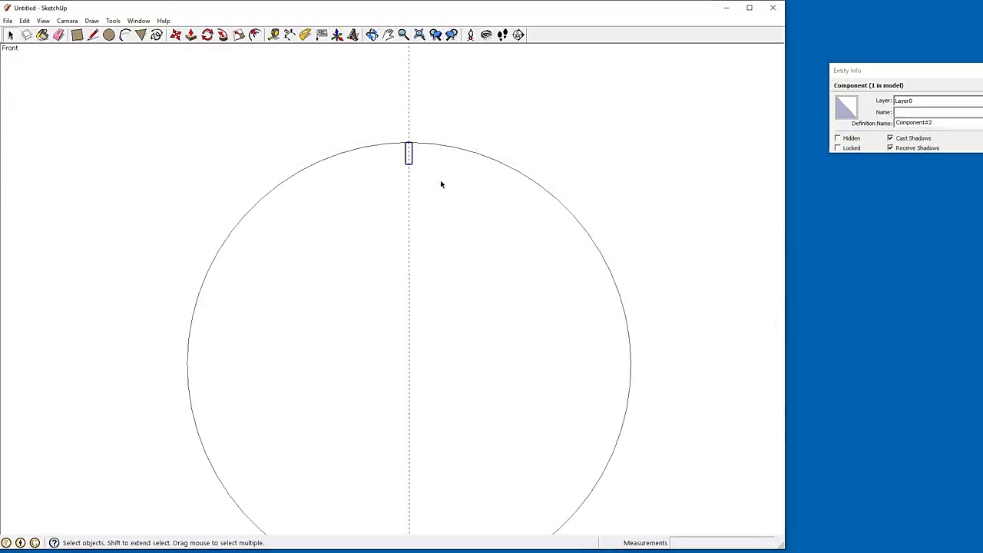
{"action": "scroll", "coordinate": [372, 190], "scroll_direction": "up", "scroll_amount": 2}
{"action": "key", "text": "t"}
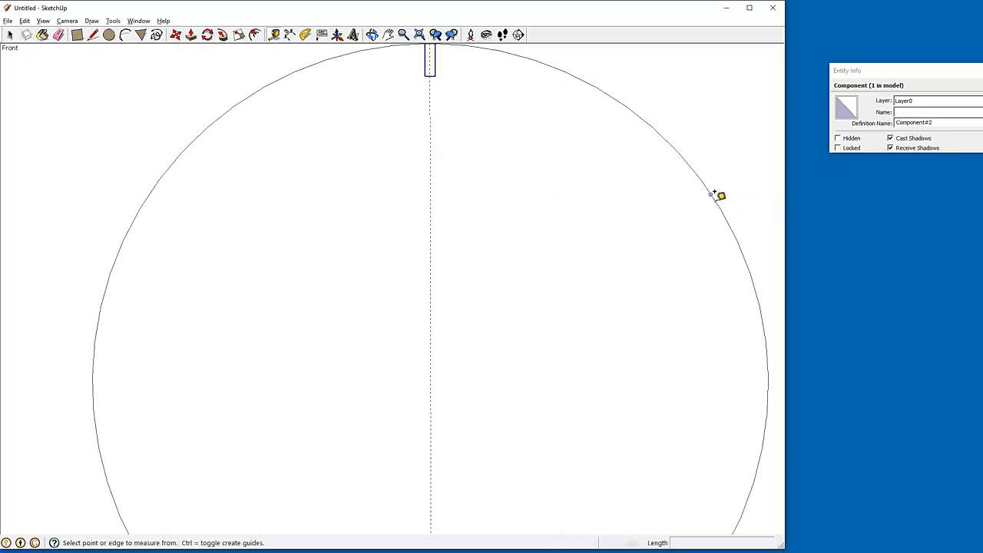
{"action": "left_click", "coordinate": [431, 376]}
{"action": "left_click", "coordinate": [509, 376]}
{"action": "scroll", "coordinate": [518, 320], "scroll_direction": "down", "scroll_amount": 1}
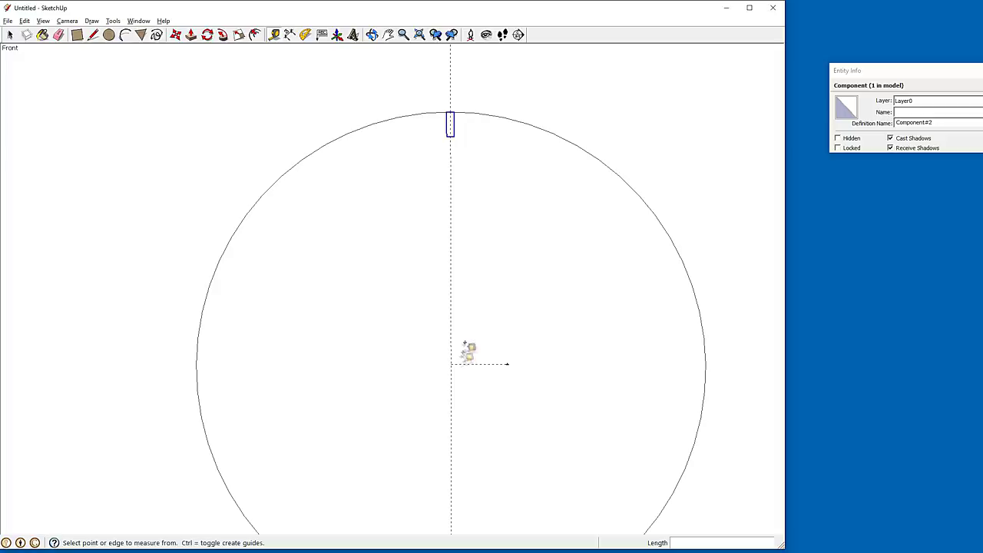
Make a copy of the tick component rotated 6 degrees clockwise about the circle's centre
{"action": "left_click", "coordinate": [10, 34]}
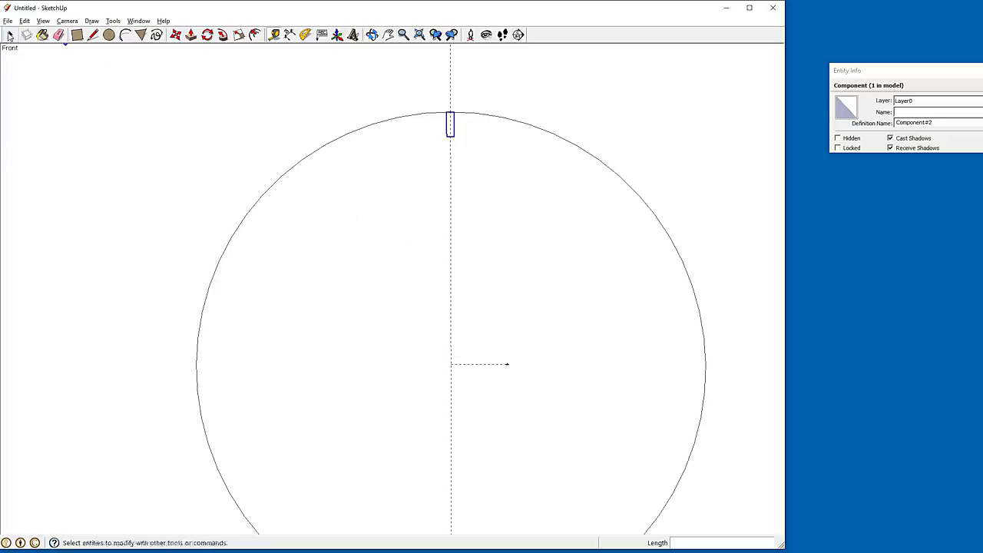
{"action": "left_click", "coordinate": [450, 130]}
{"action": "left_click", "coordinate": [208, 35]}
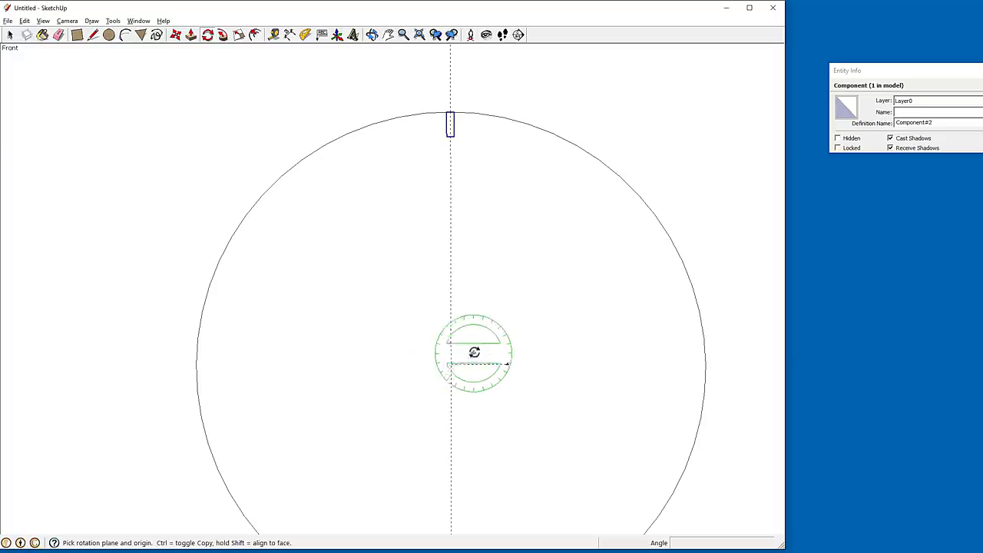
{"action": "left_click", "coordinate": [452, 363]}
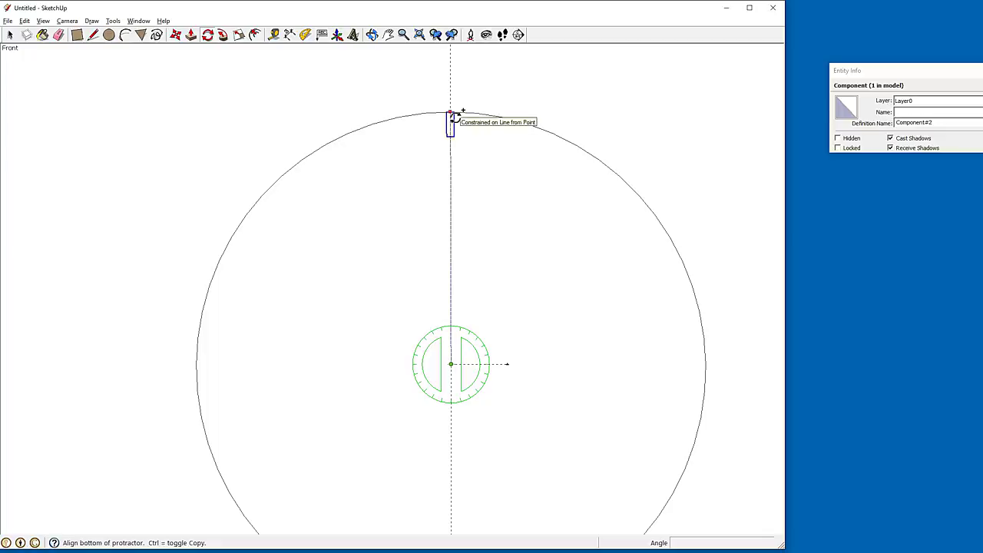
{"action": "left_click", "coordinate": [453, 115]}
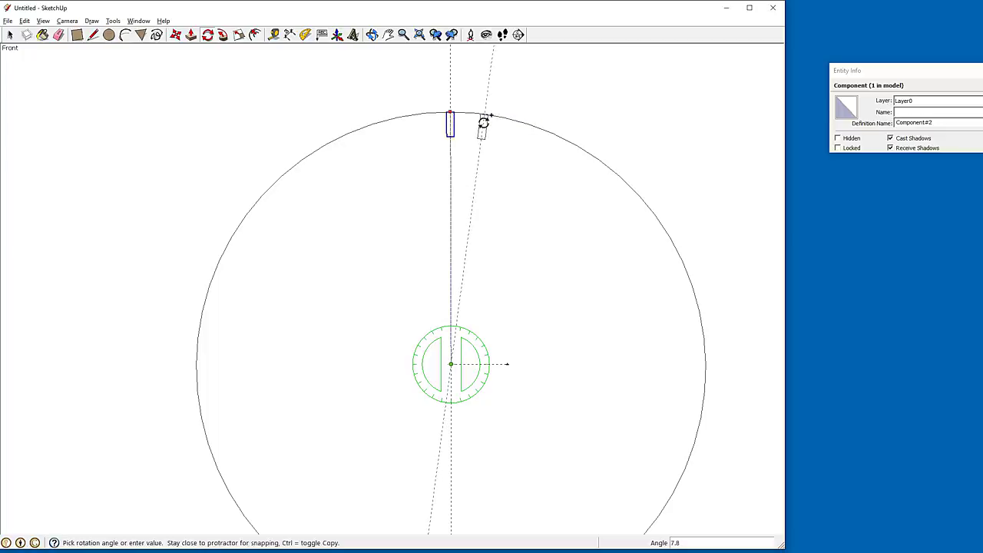
{"action": "key", "text": "Return"}
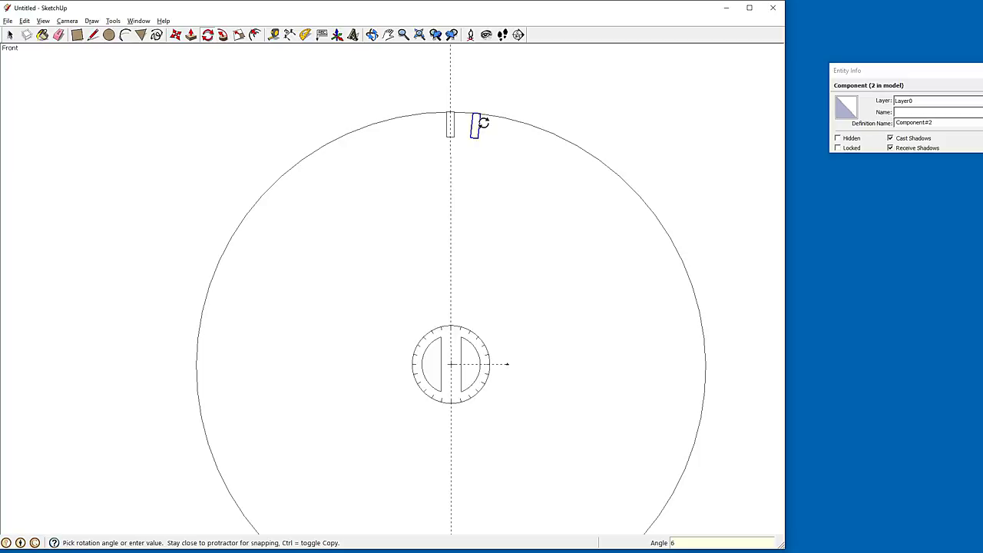
Make the rotated tick copy unique so it is independent of the tick at the circle's top
{"action": "left_click", "coordinate": [10, 34]}
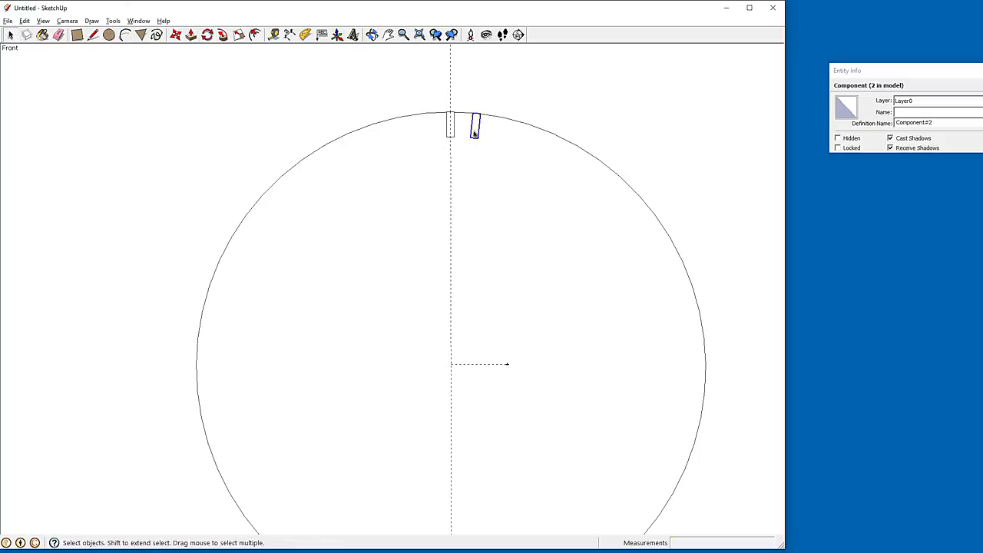
{"action": "scroll", "coordinate": [474, 129], "scroll_direction": "up", "scroll_amount": 3}
{"action": "scroll", "coordinate": [401, 132], "scroll_direction": "down", "scroll_amount": 3}
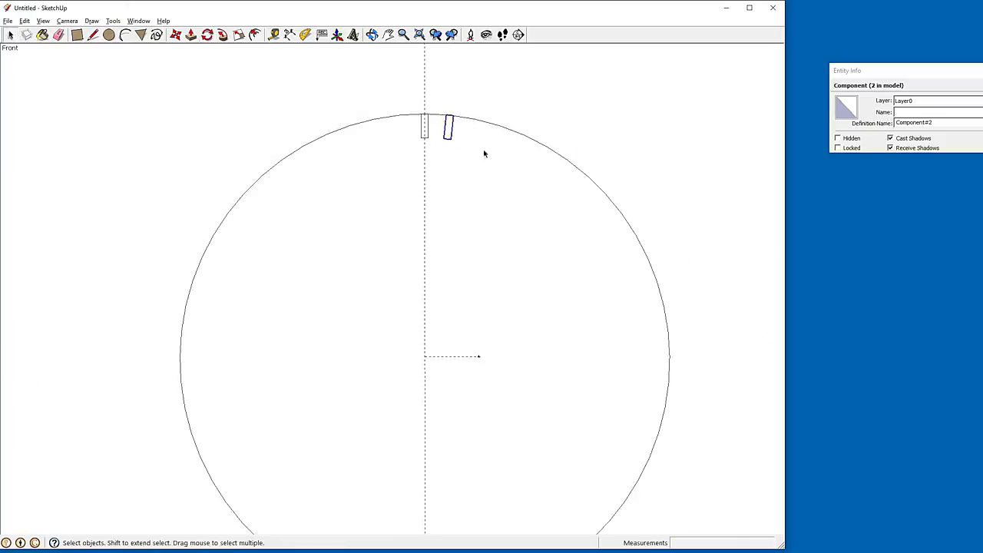
{"action": "scroll", "coordinate": [452, 129], "scroll_direction": "up", "scroll_amount": 3}
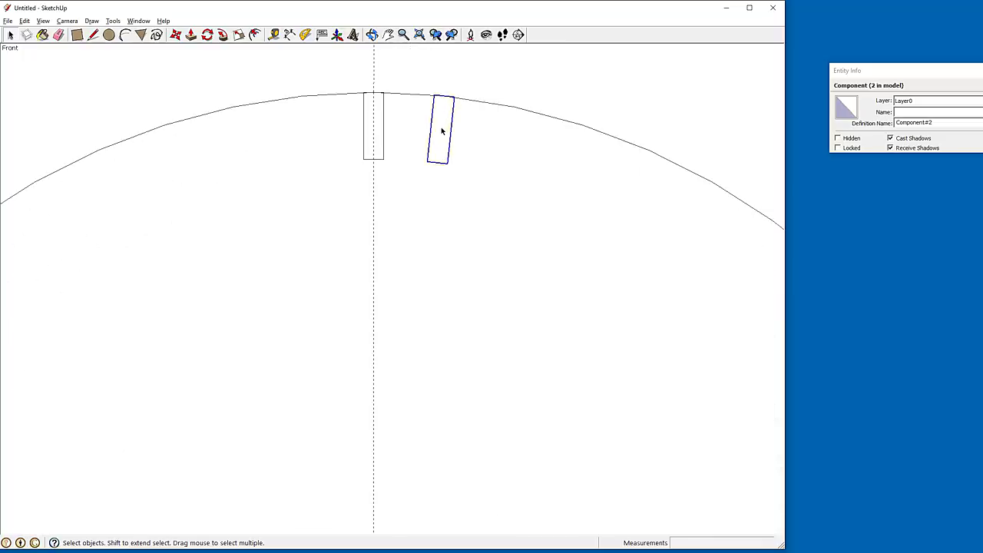
{"action": "right_click", "coordinate": [442, 130]}
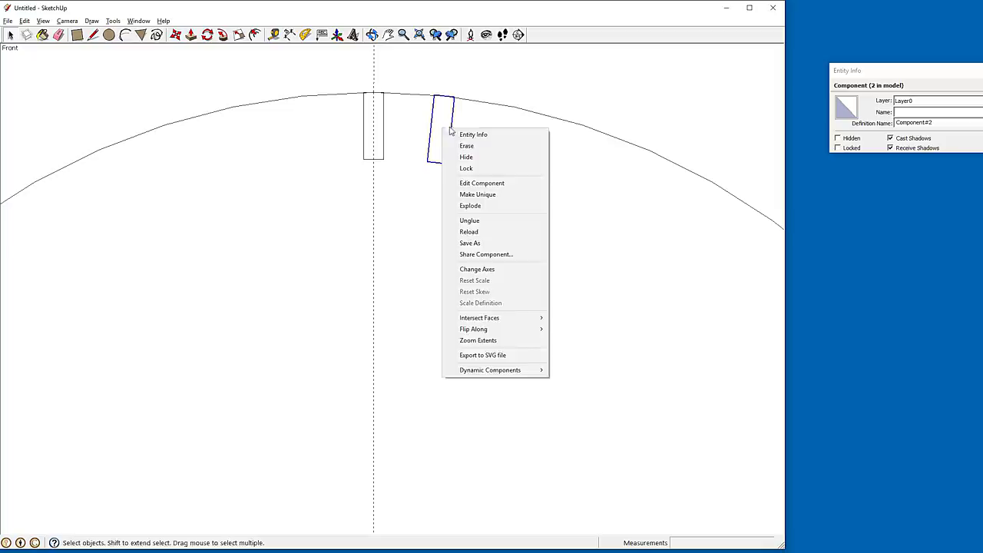
{"action": "right_click", "coordinate": [454, 117]}
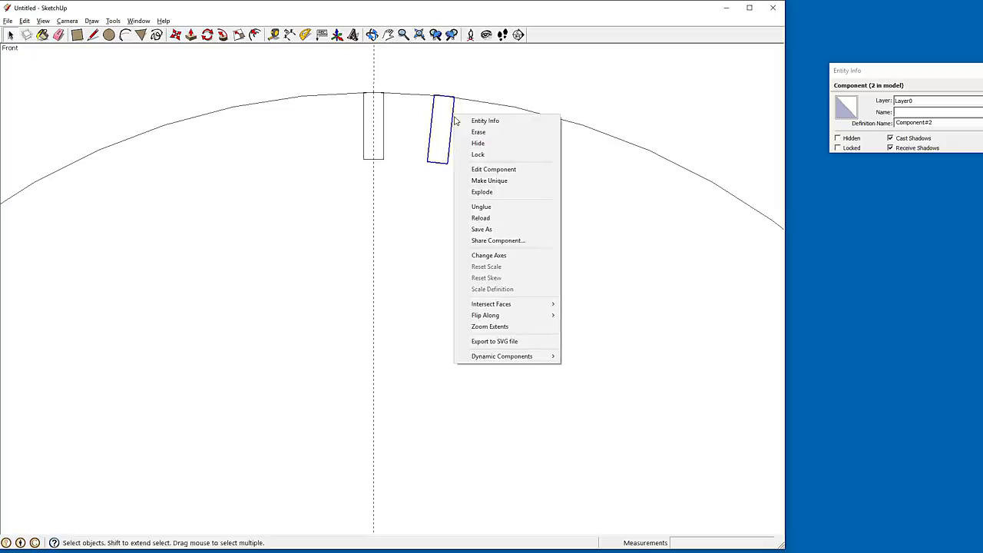
{"action": "left_click", "coordinate": [498, 182]}
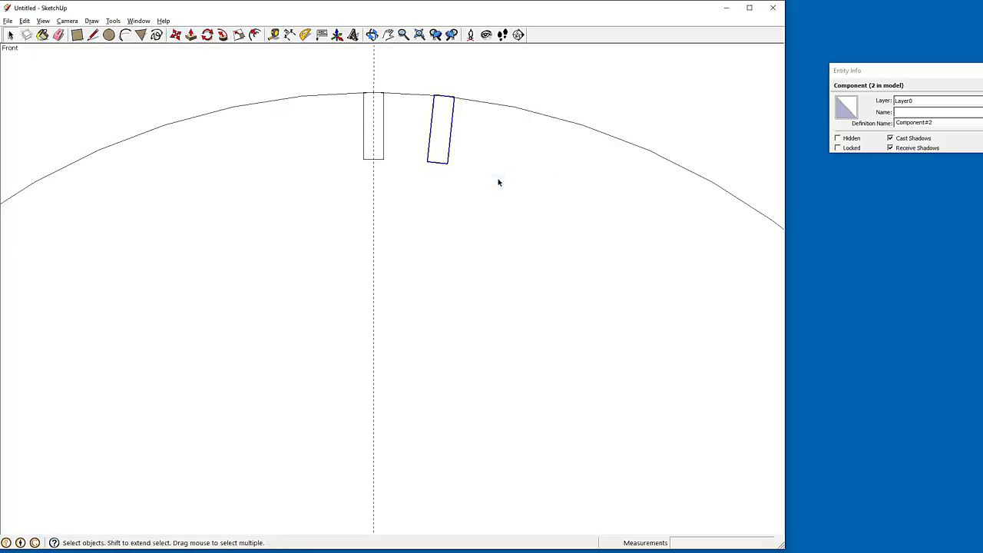
Open the rotated tick for editing and shorten it by moving its inner end edge outward about 0.3 cm
{"action": "double_click", "coordinate": [451, 133]}
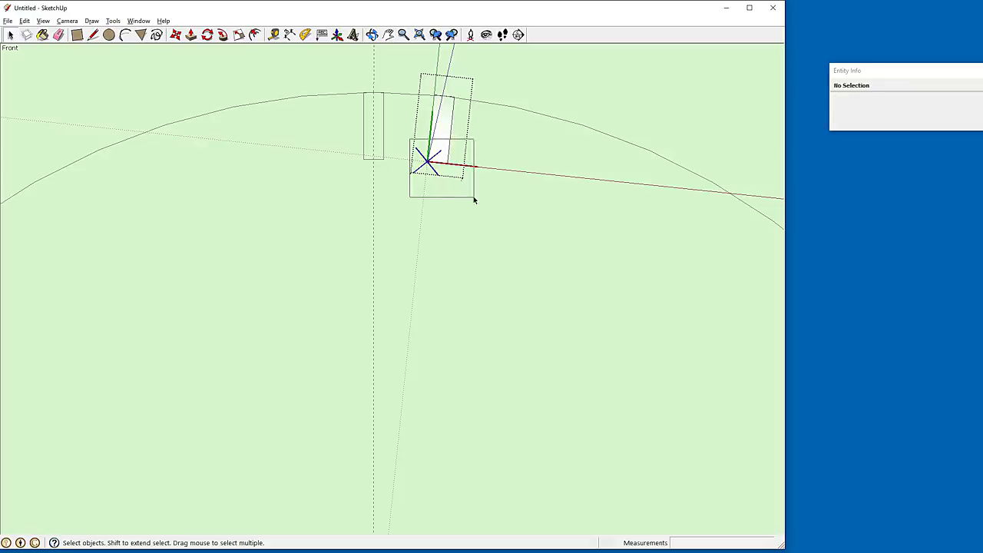
{"action": "left_click", "coordinate": [452, 151]}
{"action": "scroll", "coordinate": [451, 132], "scroll_direction": "up", "scroll_amount": 3}
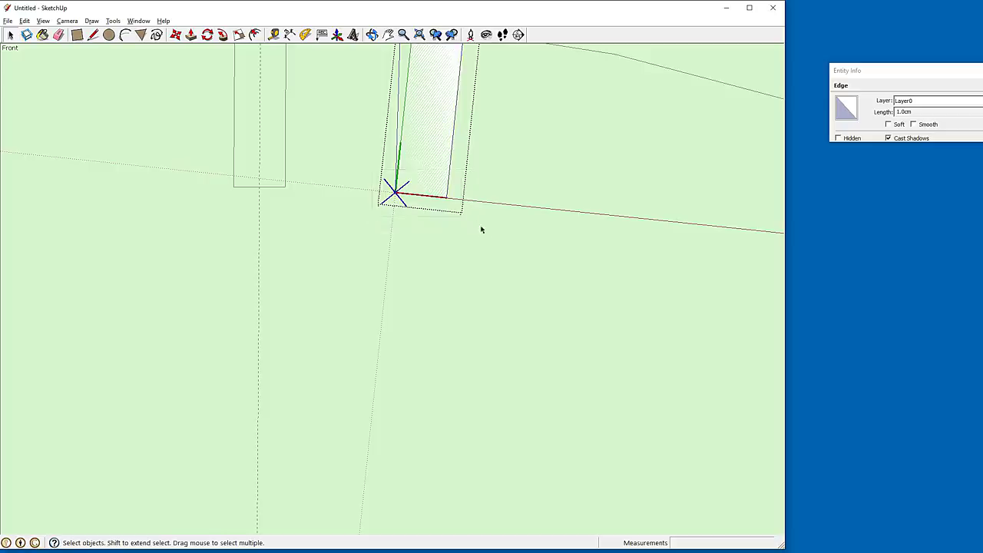
{"action": "scroll", "coordinate": [431, 185], "scroll_direction": "down", "scroll_amount": 2}
{"action": "key", "text": "m"}
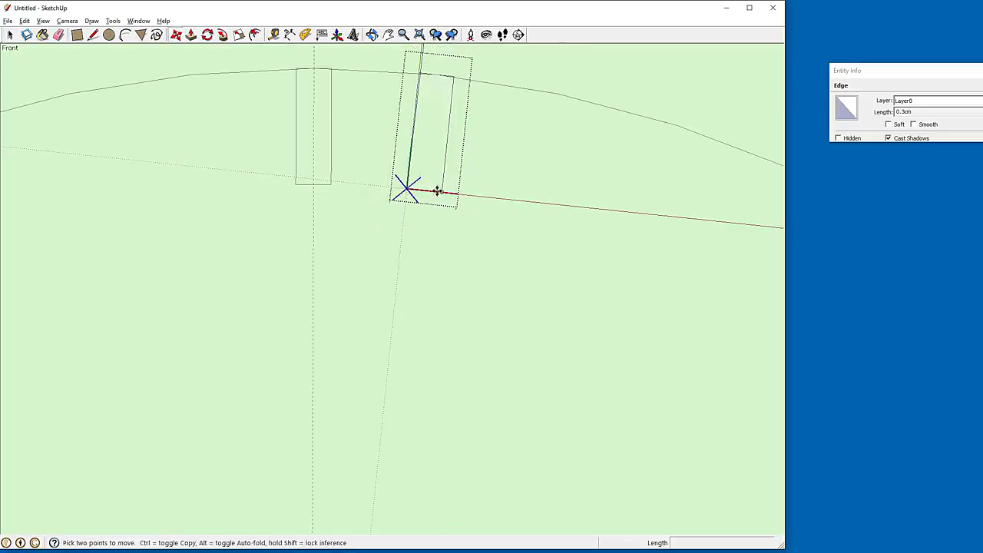
{"action": "left_click", "coordinate": [437, 192]}
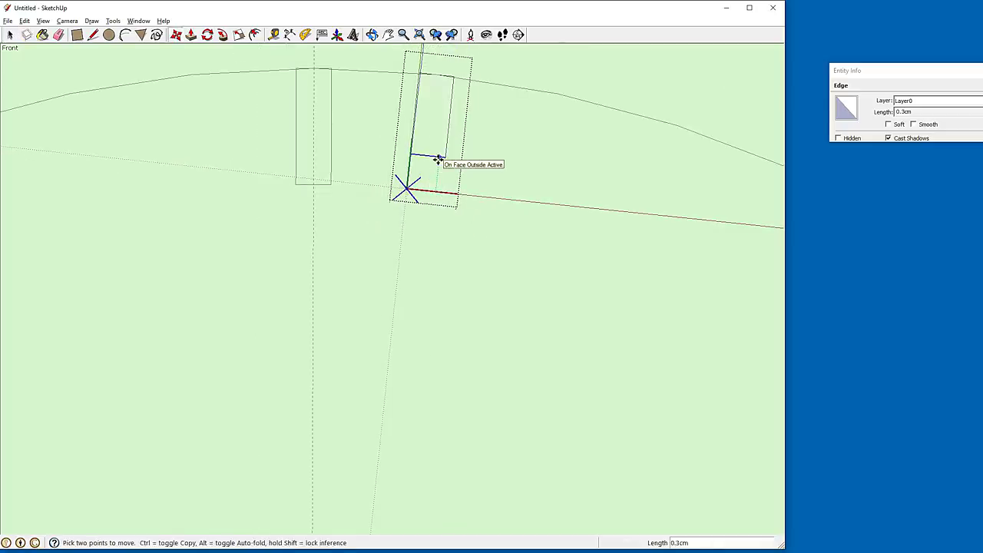
{"action": "left_click", "coordinate": [438, 157]}
Narrow the rotated tick by moving both long edges inward, the one farther from the vertical guide by about 0.1 cm
{"action": "left_click", "coordinate": [10, 34]}
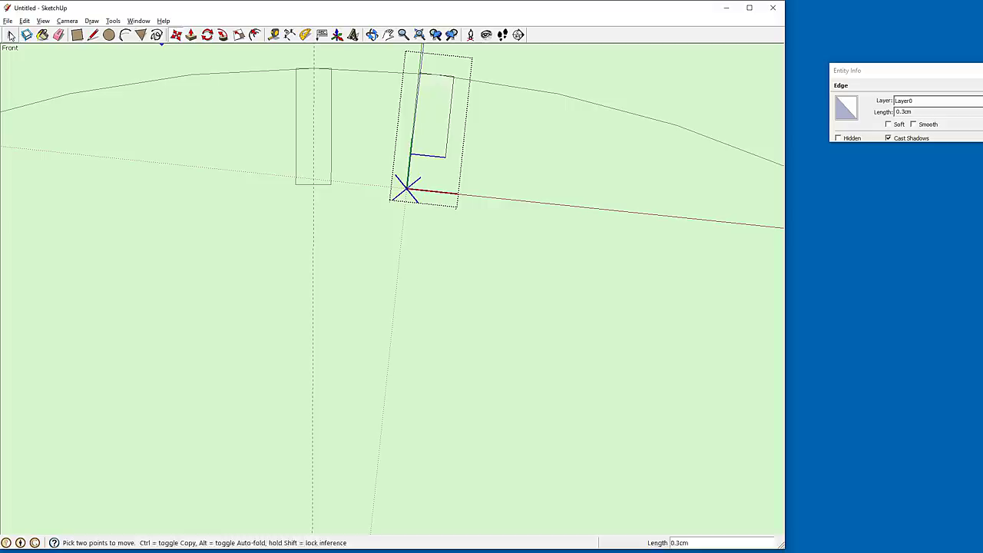
{"action": "left_click", "coordinate": [450, 108]}
{"action": "left_click", "coordinate": [175, 34]}
{"action": "left_click", "coordinate": [451, 101]}
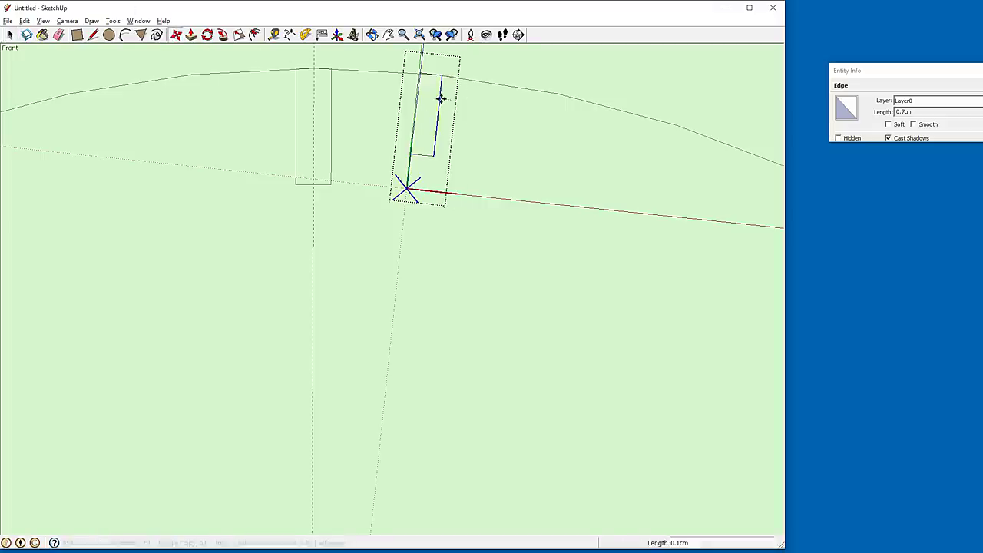
{"action": "left_click", "coordinate": [440, 99]}
{"action": "left_click", "coordinate": [10, 35]}
{"action": "left_click", "coordinate": [416, 101]}
{"action": "left_click", "coordinate": [176, 35]}
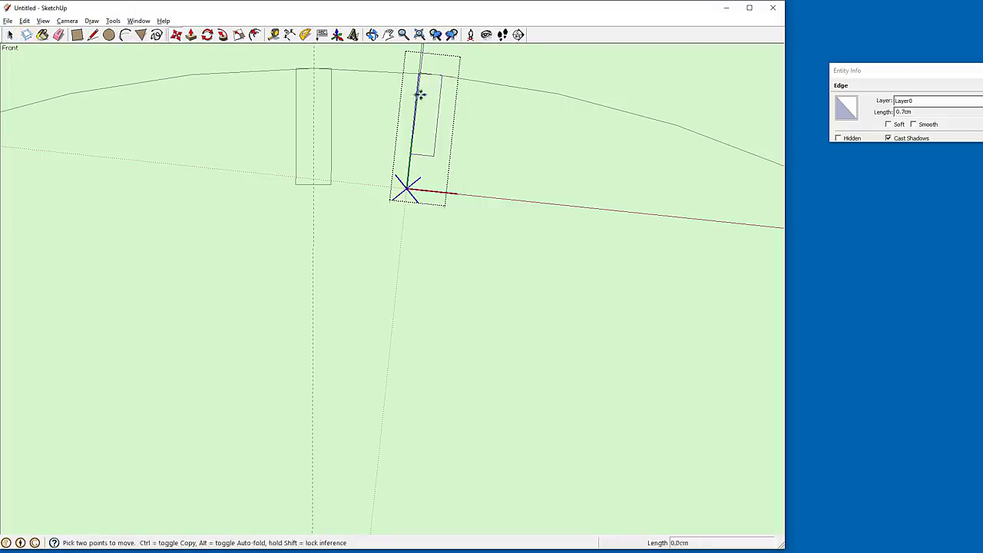
{"action": "left_click", "coordinate": [421, 95]}
{"action": "left_click", "coordinate": [426, 95]}
Shorten the narrow tick a little more from its inner end and finish editing the component
{"action": "left_click", "coordinate": [10, 35]}
{"action": "left_click_drag", "start_coordinate": [410, 145], "coordinate": [463, 186]}
{"action": "left_click", "coordinate": [176, 35]}
{"action": "left_click", "coordinate": [433, 157]}
{"action": "left_click", "coordinate": [434, 145]}
{"action": "scroll", "coordinate": [498, 158], "scroll_direction": "down", "scroll_amount": 5}
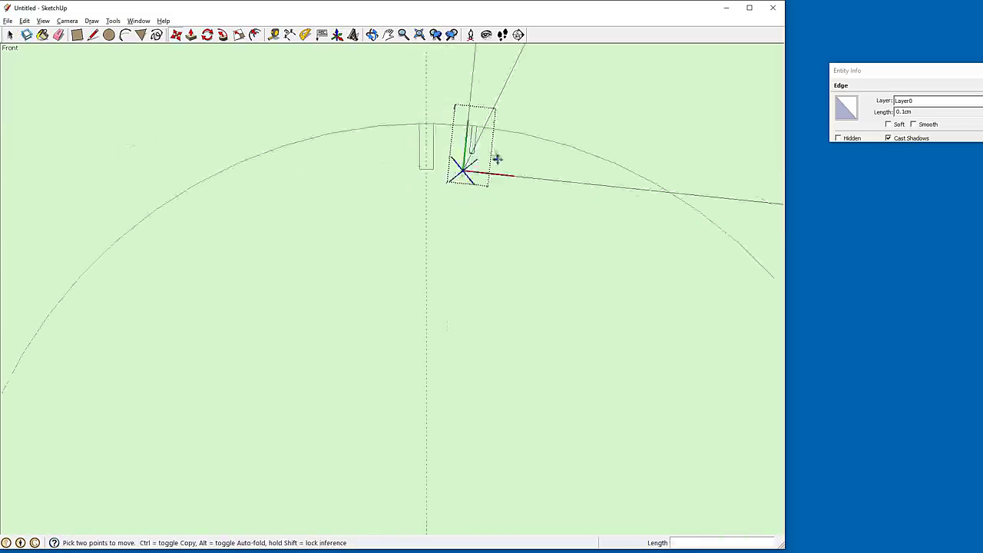
{"action": "left_click", "coordinate": [10, 34]}
{"action": "left_click", "coordinate": [157, 135]}
Rotate a copy of the short tick clockwise about the circle's centre by one tick spacing and multiply it with *3
{"action": "scroll", "coordinate": [520, 326], "scroll_direction": "up", "scroll_amount": 1}
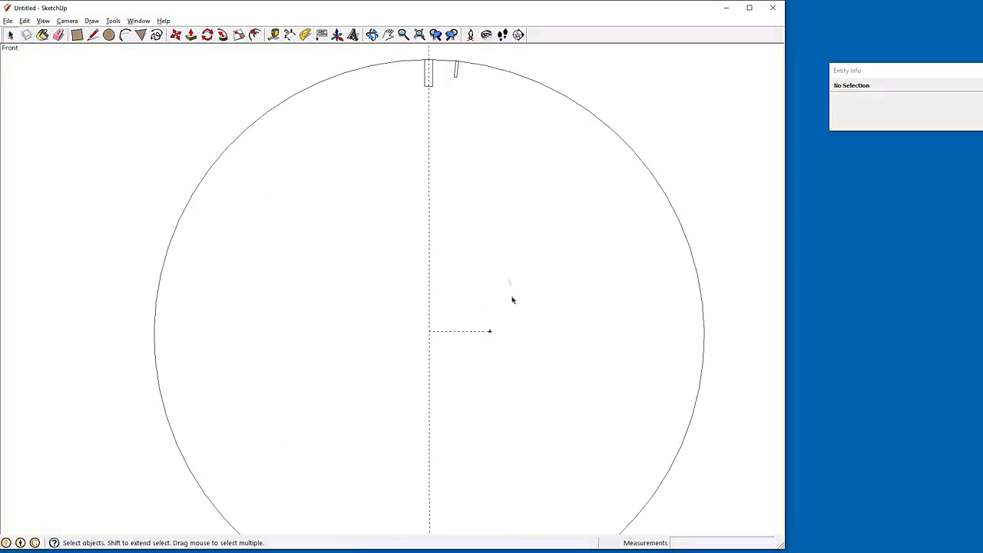
{"action": "left_click_drag", "start_coordinate": [449, 48], "coordinate": [471, 99]}
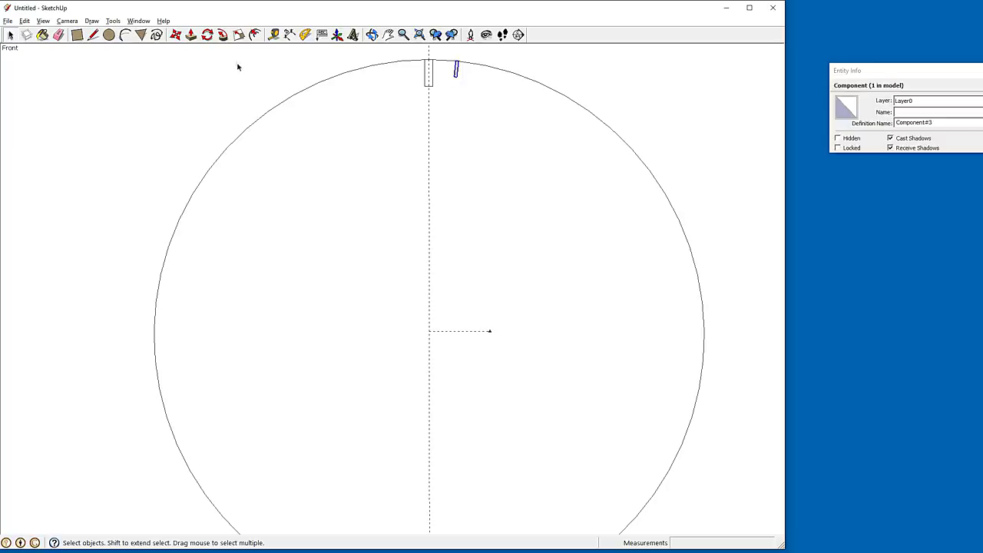
{"action": "left_click", "coordinate": [208, 36]}
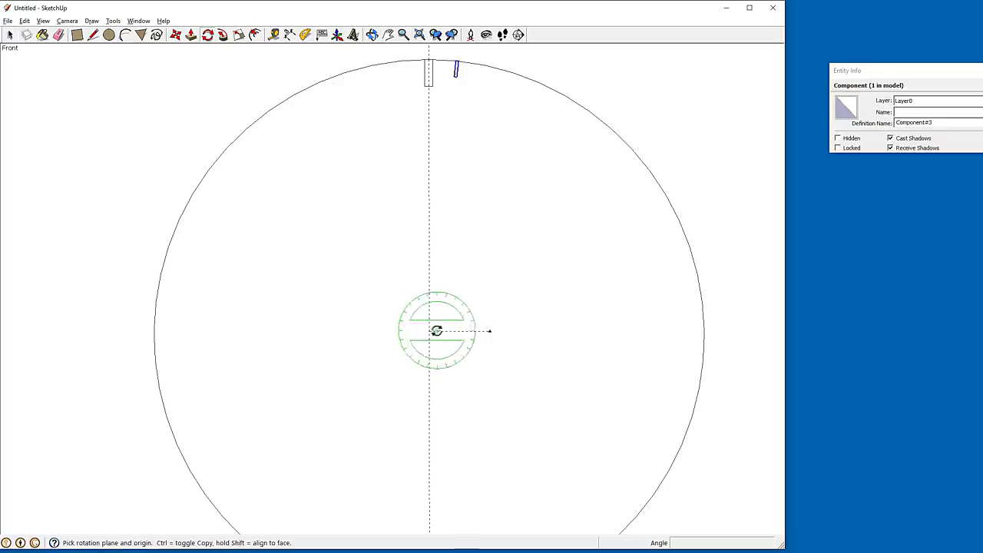
{"action": "left_click", "coordinate": [430, 331]}
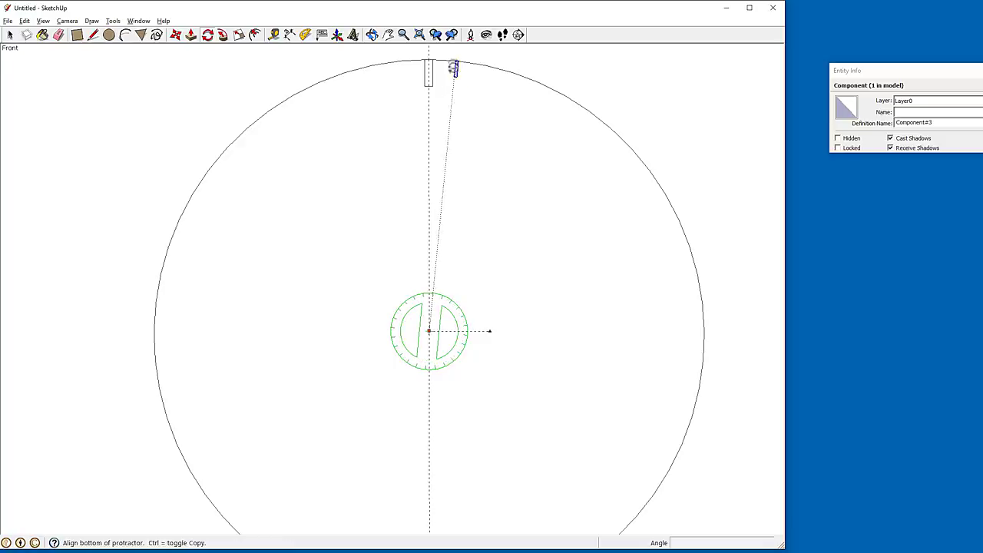
{"action": "left_click", "coordinate": [457, 62]}
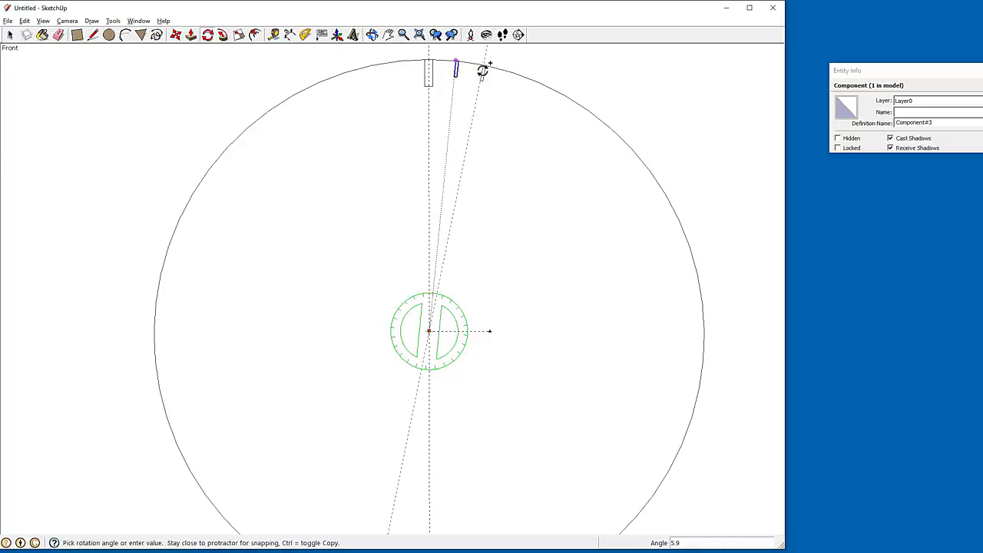
{"action": "left_click", "coordinate": [483, 71]}
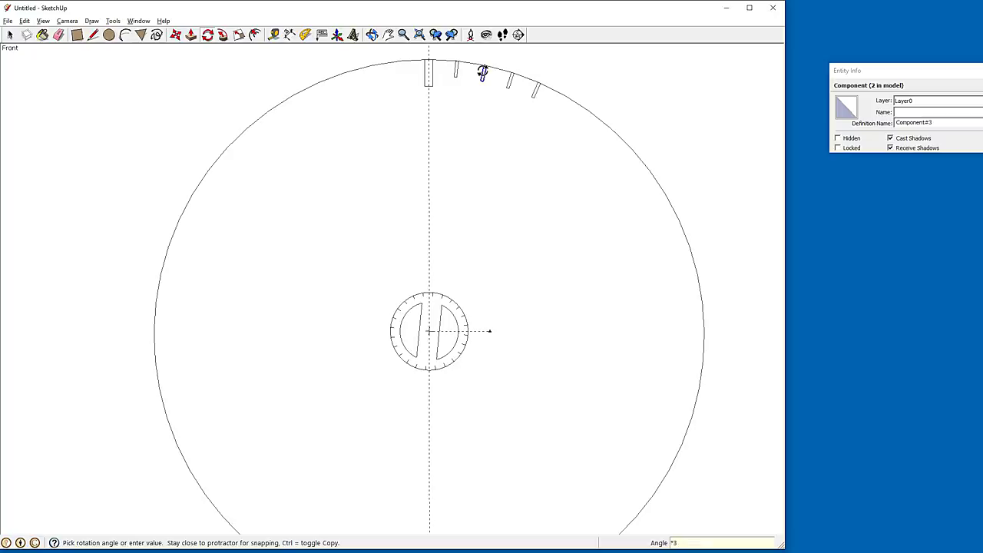
Combine the large tick and the four short ticks into one component with the default settings
{"action": "left_click", "coordinate": [10, 34]}
{"action": "left_click_drag", "start_coordinate": [400, 55], "coordinate": [557, 130]}
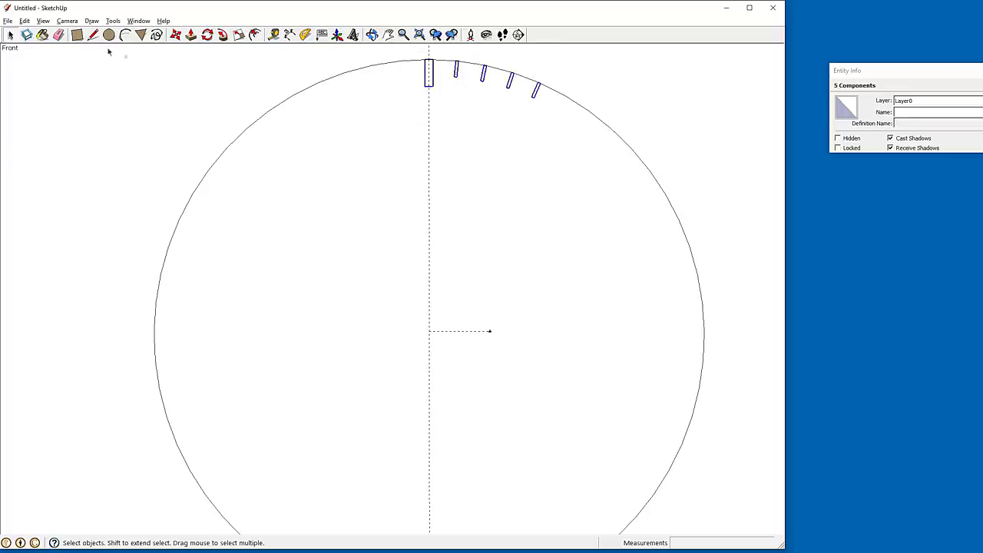
{"action": "left_click", "coordinate": [26, 35]}
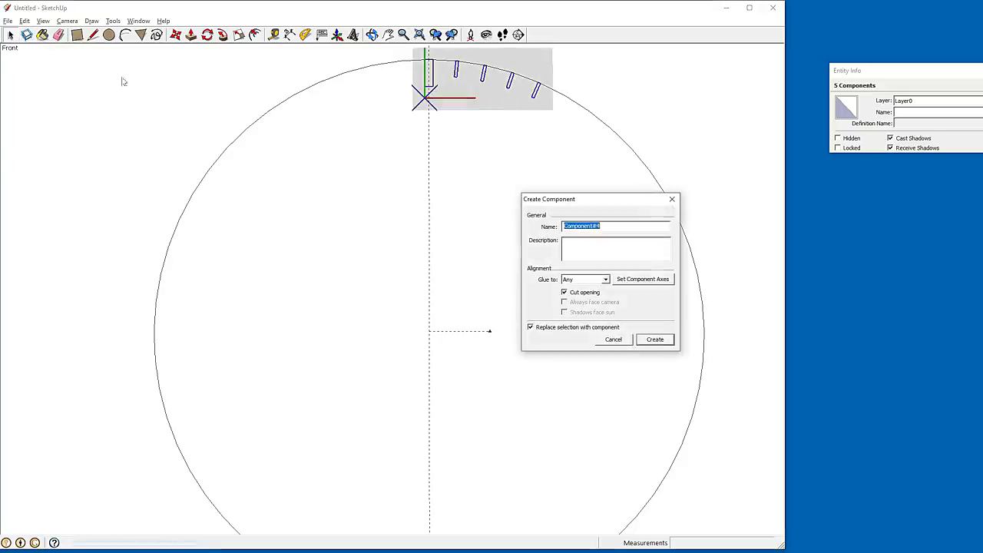
{"action": "left_click", "coordinate": [655, 340]}
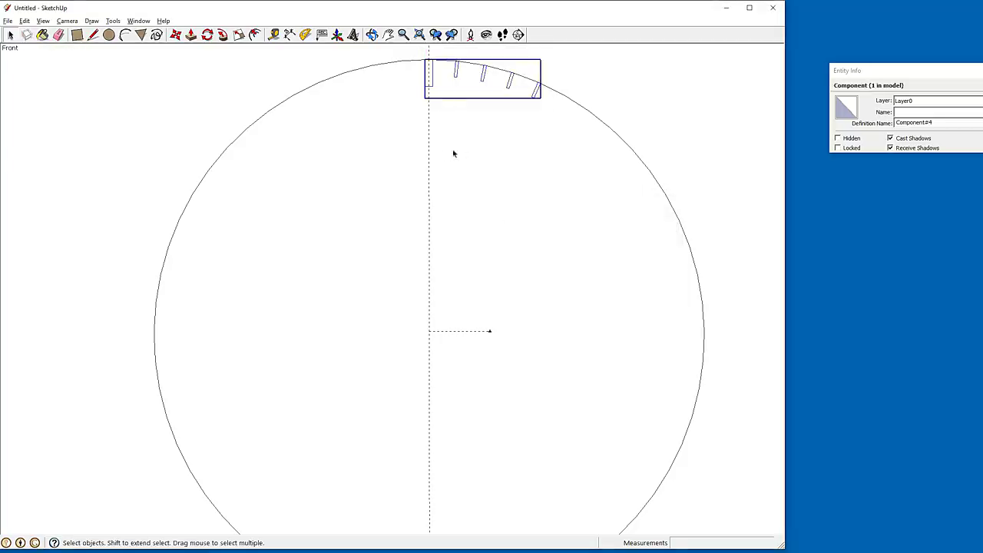
Rotate a copy of the five-tick component about the circle's centre to continue the tick spacing, and multiply it with *11
{"action": "left_click", "coordinate": [207, 35]}
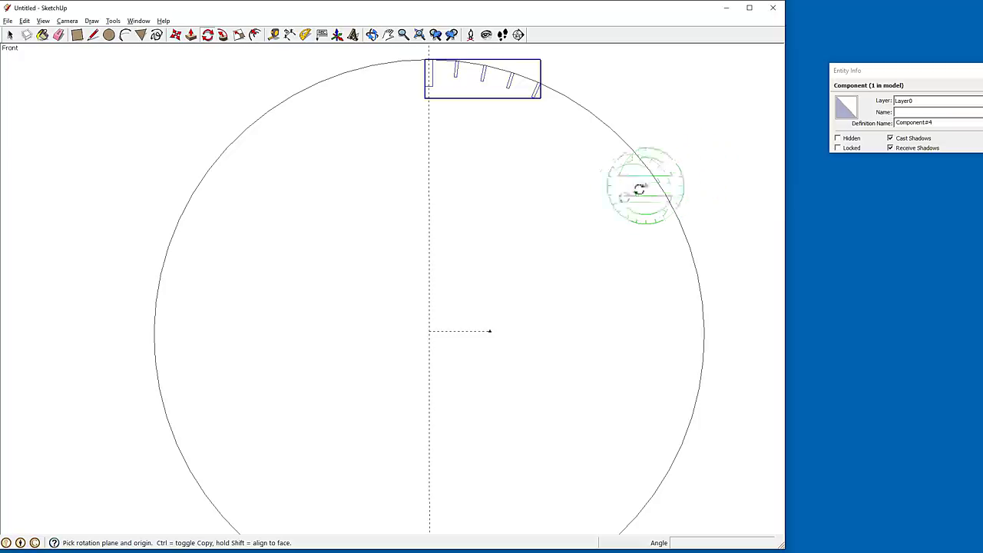
{"action": "left_click", "coordinate": [430, 331]}
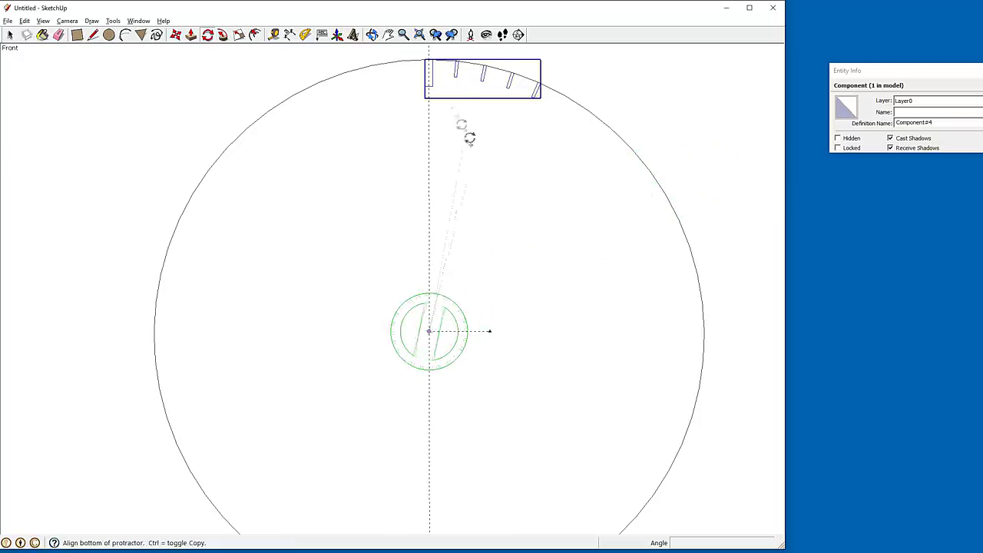
{"action": "left_click", "coordinate": [425, 72]}
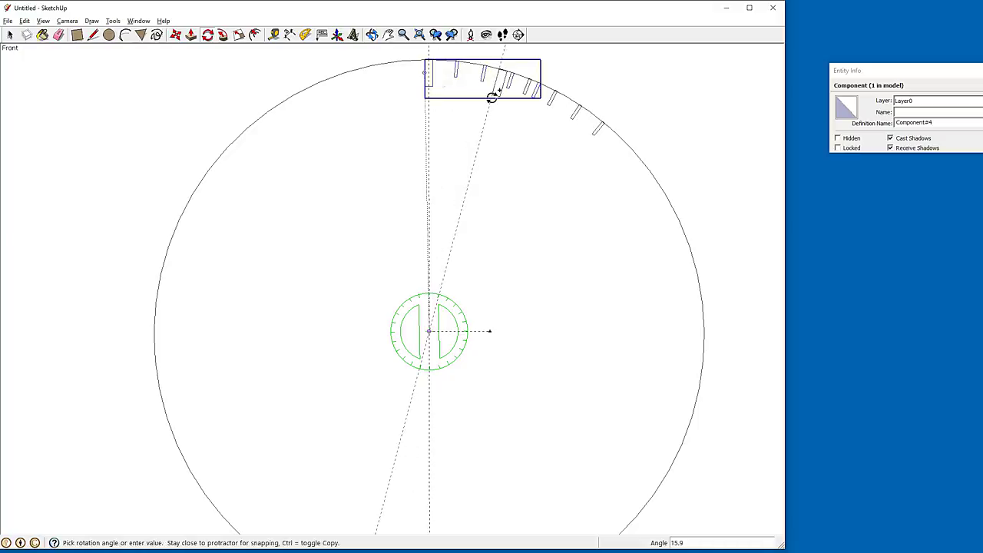
{"action": "left_click", "coordinate": [541, 129]}
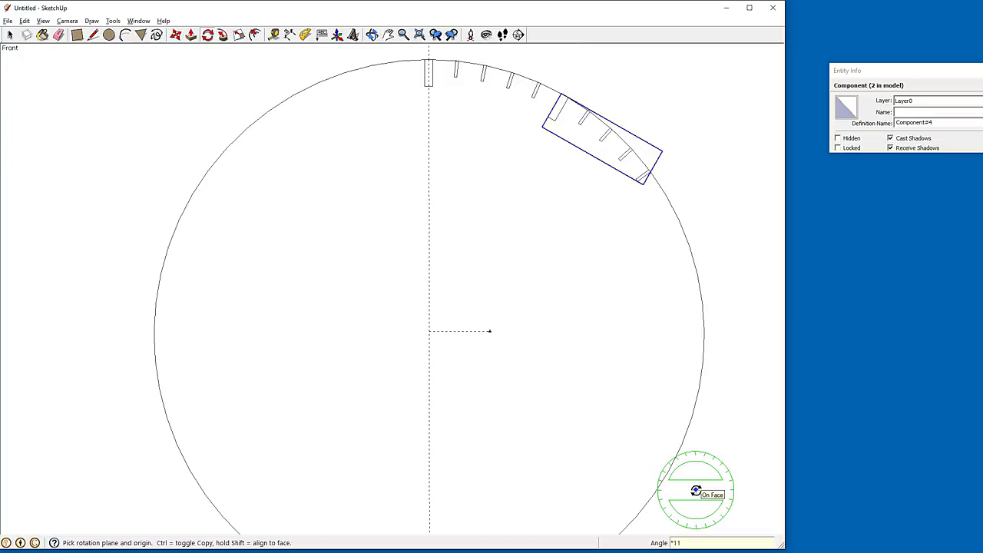
{"action": "key", "text": "Return"}
{"action": "scroll", "coordinate": [622, 349], "scroll_direction": "down", "scroll_amount": 2}
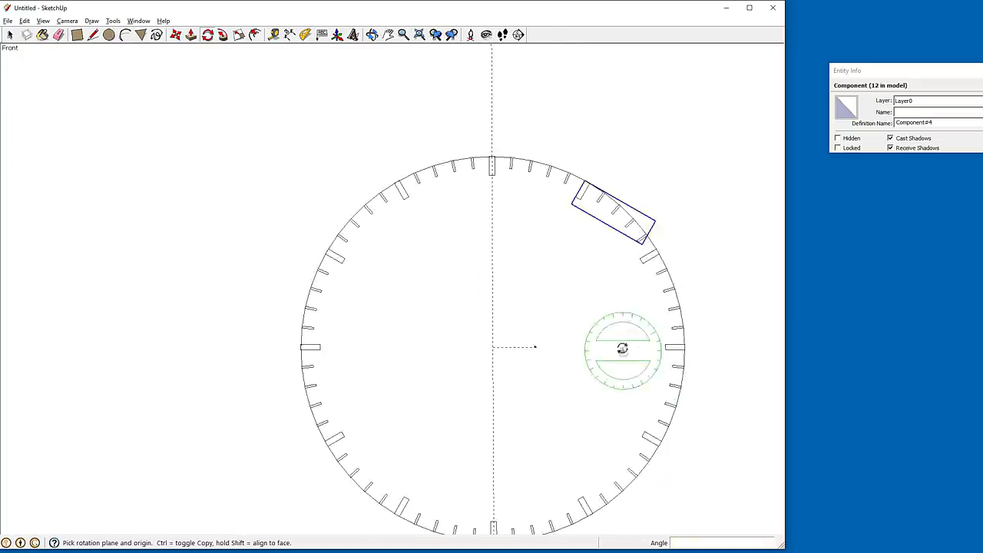
{"action": "scroll", "coordinate": [566, 197], "scroll_direction": "down", "scroll_amount": 1}
{"action": "scroll", "coordinate": [592, 235], "scroll_direction": "up", "scroll_amount": 2}
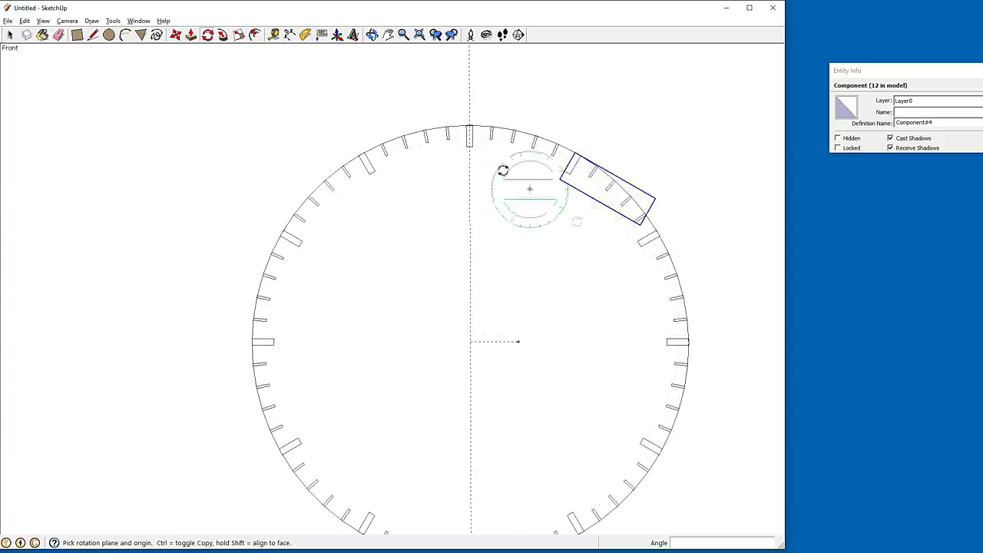
{"action": "scroll", "coordinate": [502, 208], "scroll_direction": "down", "scroll_amount": 1}
{"action": "scroll", "coordinate": [500, 231], "scroll_direction": "up", "scroll_amount": 2}
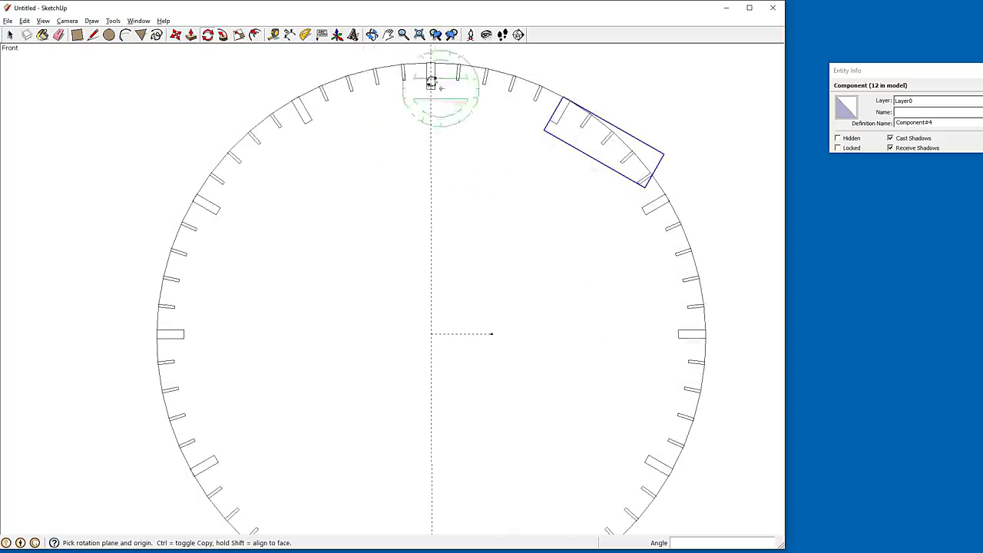
Open the large tick's component for editing, paint its face black with Color_009, and finish editing that inner component
{"action": "left_click", "coordinate": [11, 35]}
{"action": "scroll", "coordinate": [432, 81], "scroll_direction": "up", "scroll_amount": 4}
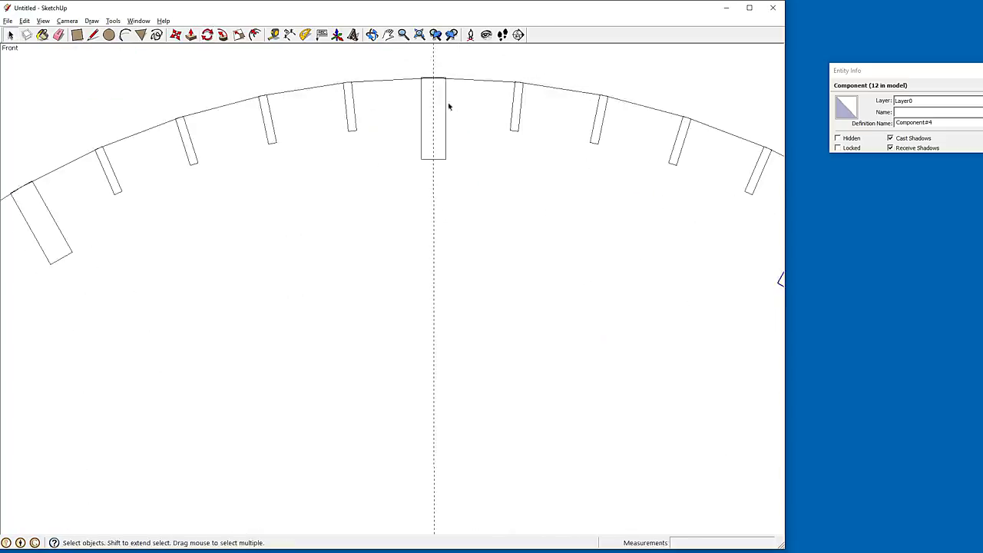
{"action": "double_click", "coordinate": [440, 106]}
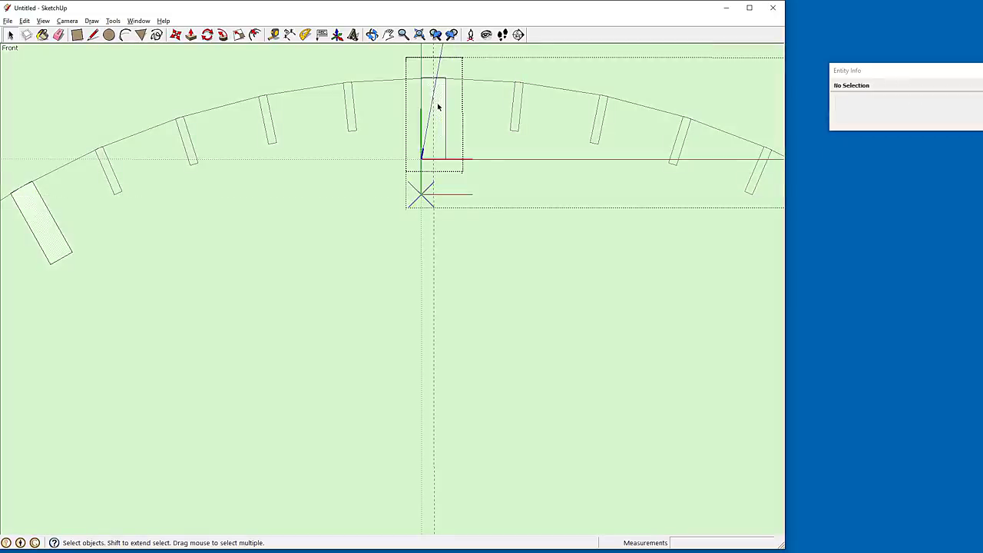
{"action": "left_click", "coordinate": [437, 109]}
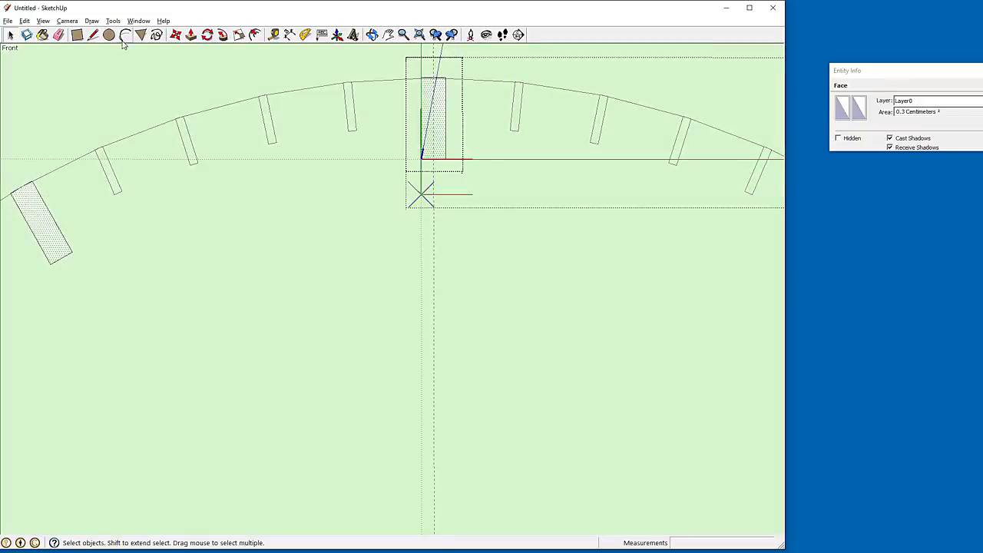
{"action": "left_click", "coordinate": [43, 36]}
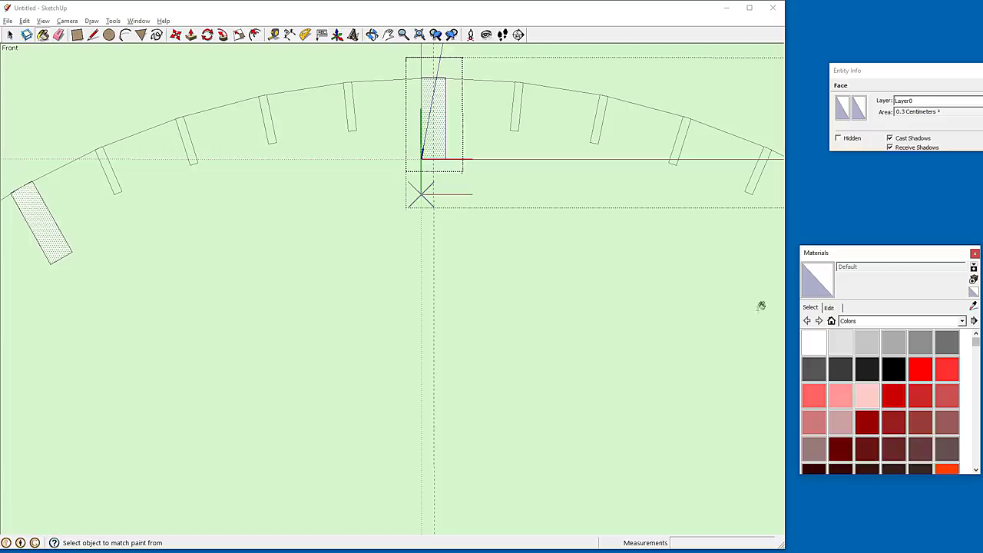
{"action": "left_click", "coordinate": [892, 370]}
{"action": "left_click", "coordinate": [436, 95]}
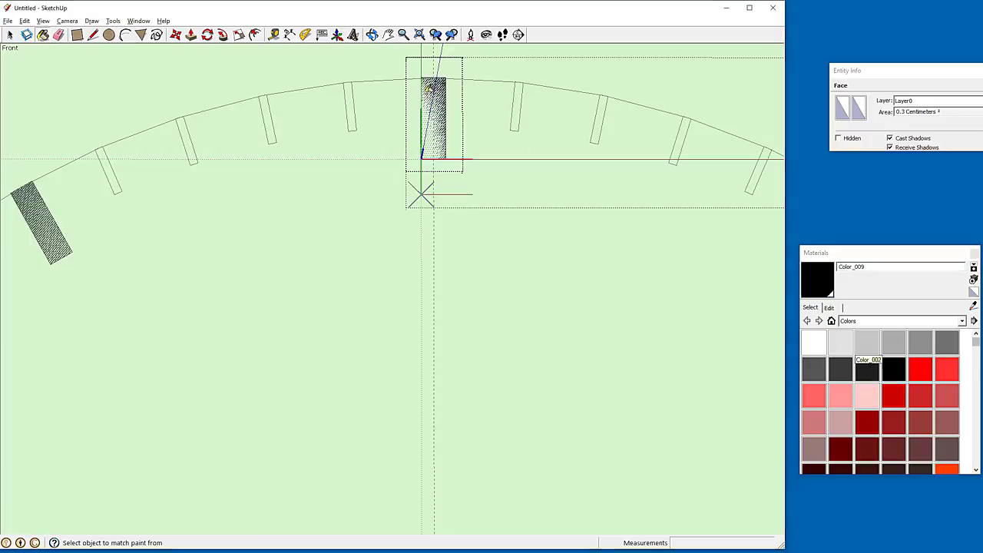
{"action": "scroll", "coordinate": [453, 108], "scroll_direction": "down", "scroll_amount": 5}
{"action": "scroll", "coordinate": [453, 111], "scroll_direction": "down", "scroll_amount": 2}
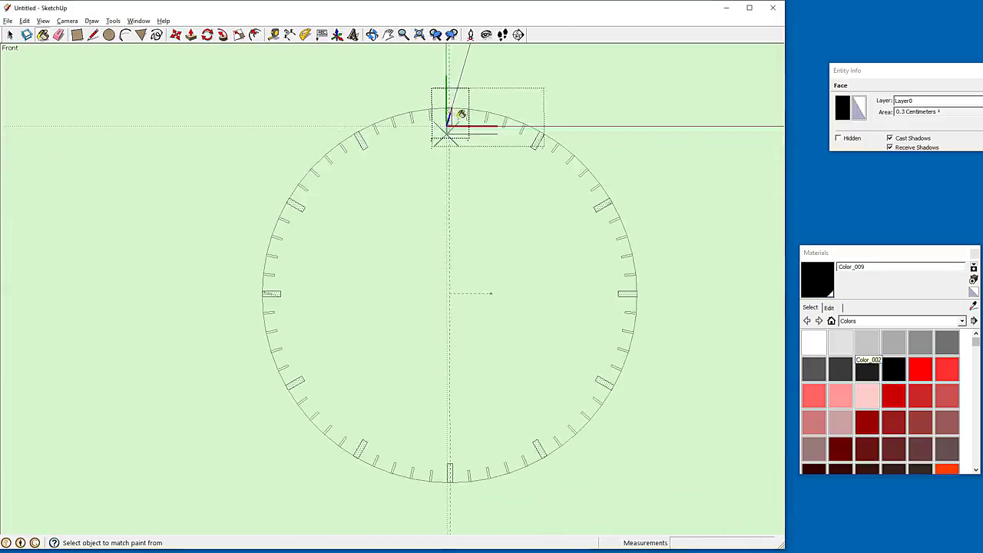
{"action": "scroll", "coordinate": [462, 112], "scroll_direction": "up", "scroll_amount": 2}
{"action": "scroll", "coordinate": [461, 113], "scroll_direction": "down", "scroll_amount": 1}
{"action": "scroll", "coordinate": [491, 98], "scroll_direction": "up", "scroll_amount": 5}
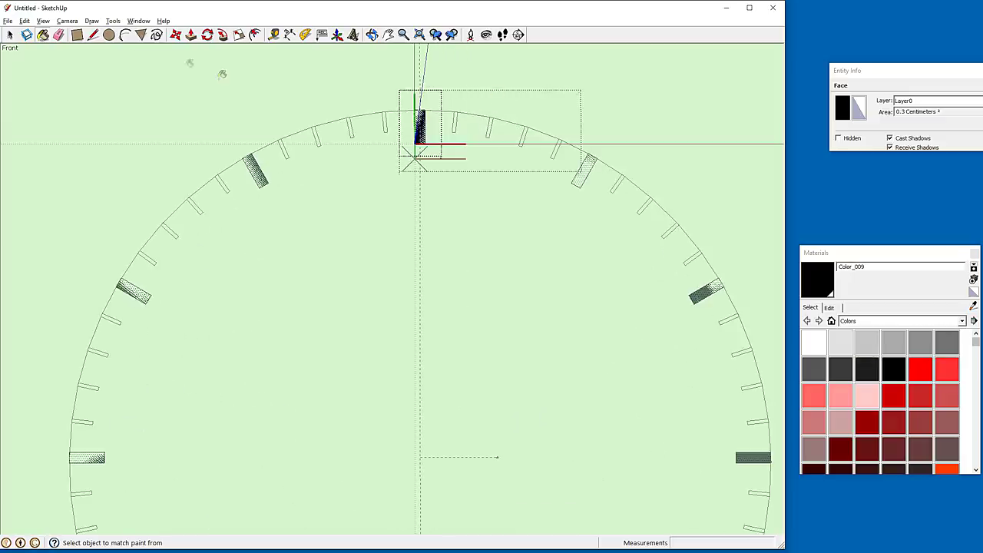
{"action": "left_click", "coordinate": [9, 34]}
{"action": "left_click", "coordinate": [454, 174]}
Paint the short tick's face black with Color_009 inside its component, and close all component editing
{"action": "scroll", "coordinate": [458, 141], "scroll_direction": "up", "scroll_amount": 4}
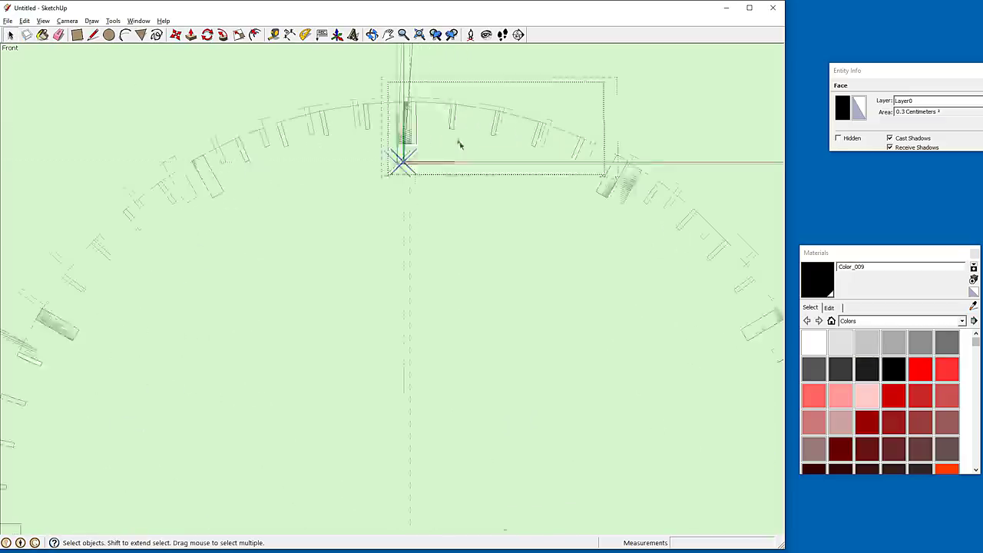
{"action": "double_click", "coordinate": [451, 114]}
{"action": "double_click", "coordinate": [451, 114]}
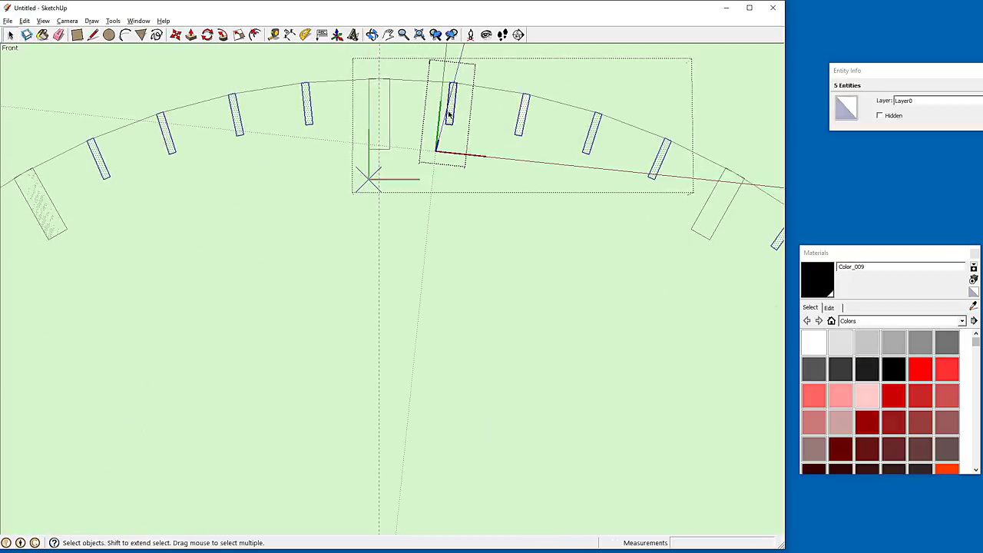
{"action": "left_click", "coordinate": [816, 278]}
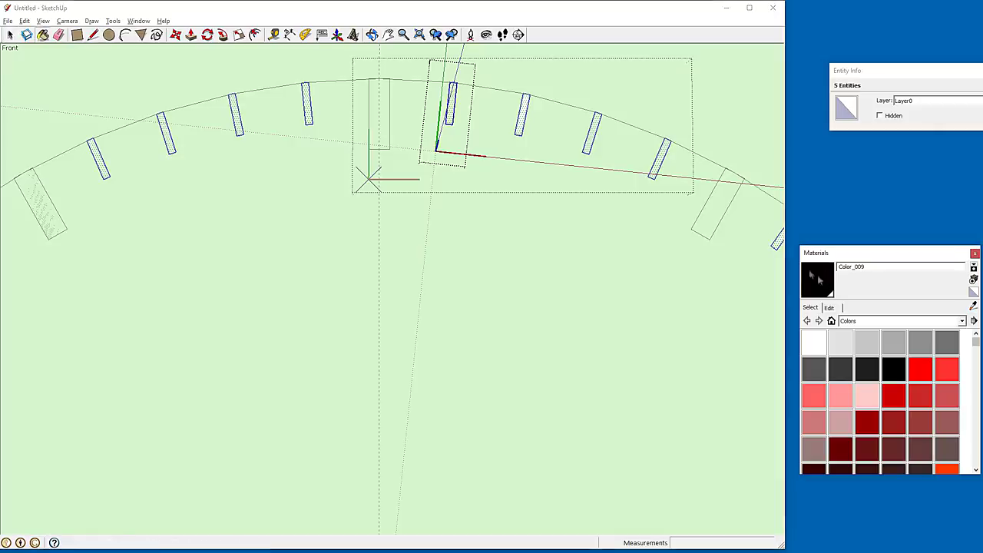
{"action": "left_click", "coordinate": [454, 103]}
{"action": "scroll", "coordinate": [453, 103], "scroll_direction": "down", "scroll_amount": 3}
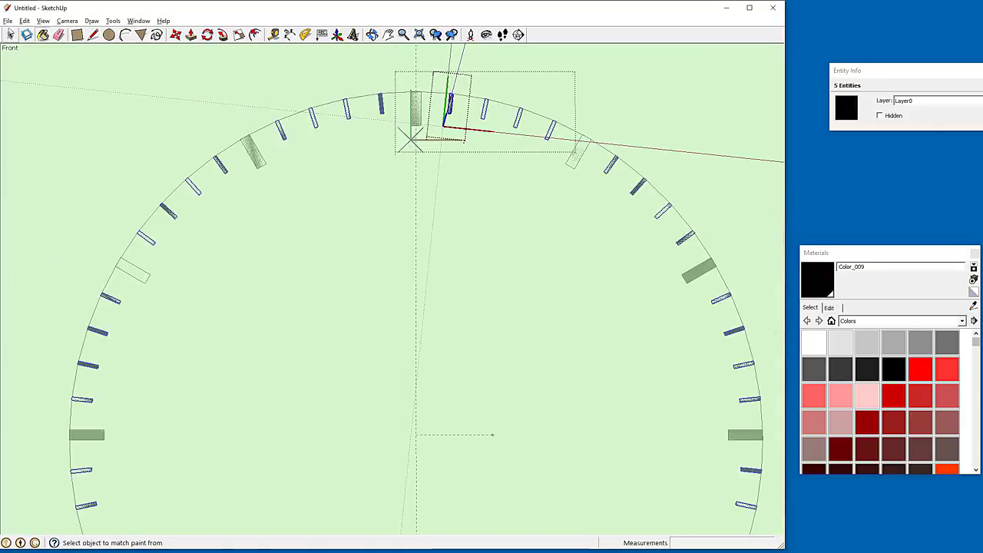
{"action": "left_click", "coordinate": [11, 35]}
{"action": "left_click", "coordinate": [220, 112]}
{"action": "scroll", "coordinate": [262, 90], "scroll_direction": "down", "scroll_amount": 8}
{"action": "scroll", "coordinate": [513, 157], "scroll_direction": "up", "scroll_amount": 2}
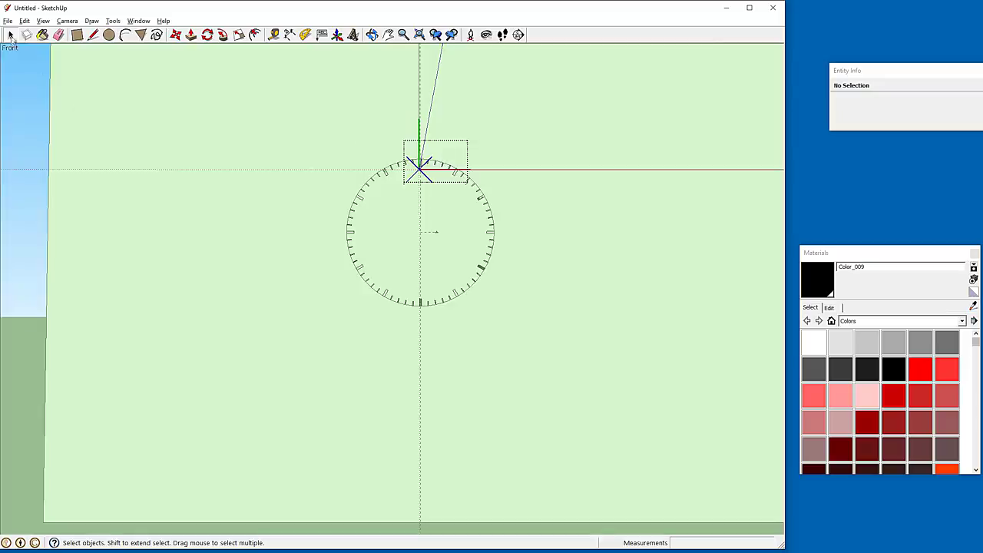
{"action": "left_click", "coordinate": [351, 164]}
Examine how the painted ticks display against the dial face from several angles and distances
{"action": "scroll", "coordinate": [351, 164], "scroll_direction": "up", "scroll_amount": 3}
{"action": "mouse_move", "coordinate": [330, 179]}
{"action": "middle_mouse_down"}
{"action": "mouse_move", "coordinate": [428, 248]}
{"action": "mouse_move", "coordinate": [395, 193]}
{"action": "middle_mouse_up"}
{"action": "scroll", "coordinate": [369, 176], "scroll_direction": "down", "scroll_amount": 5}
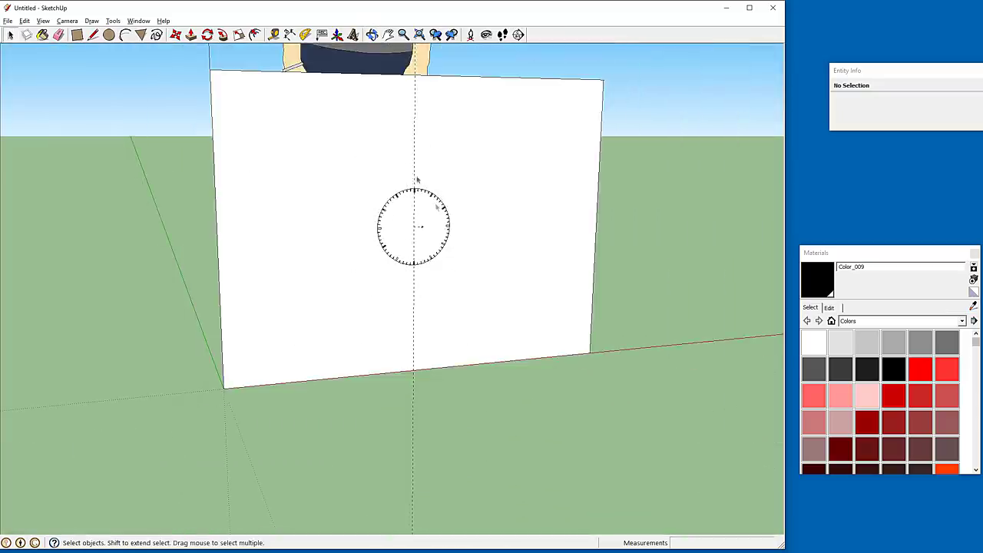
{"action": "left_click", "coordinate": [345, 132]}
{"action": "scroll", "coordinate": [329, 122], "scroll_direction": "up", "scroll_amount": 1}
{"action": "scroll", "coordinate": [330, 122], "scroll_direction": "up", "scroll_amount": 2}
{"action": "middle_click_drag", "start_coordinate": [390, 205], "coordinate": [329, 126]}
{"action": "scroll", "coordinate": [480, 251], "scroll_direction": "up", "scroll_amount": 2}
{"action": "scroll", "coordinate": [481, 252], "scroll_direction": "up", "scroll_amount": 4}
{"action": "scroll", "coordinate": [342, 128], "scroll_direction": "down", "scroll_amount": 6}
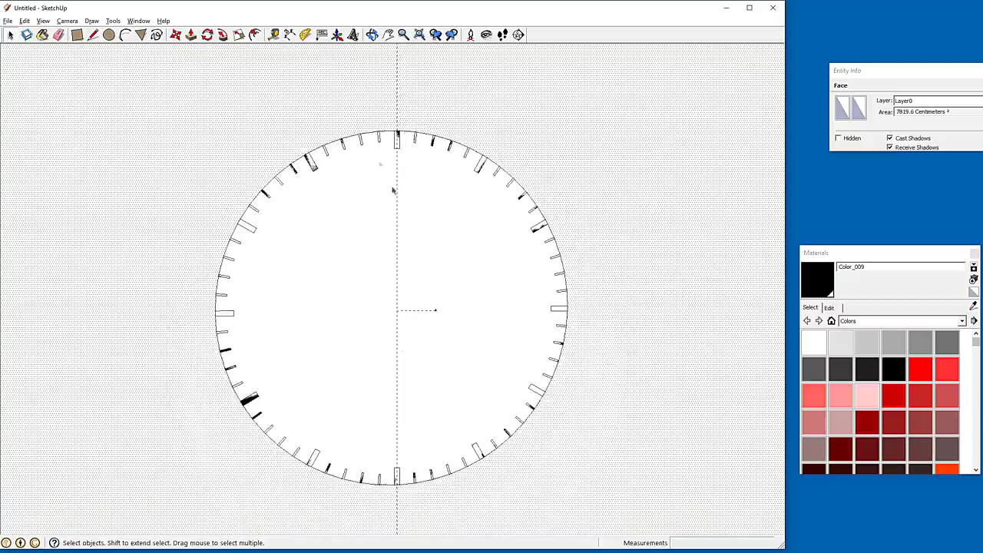
{"action": "middle_click_drag", "start_coordinate": [413, 223], "coordinate": [415, 228]}
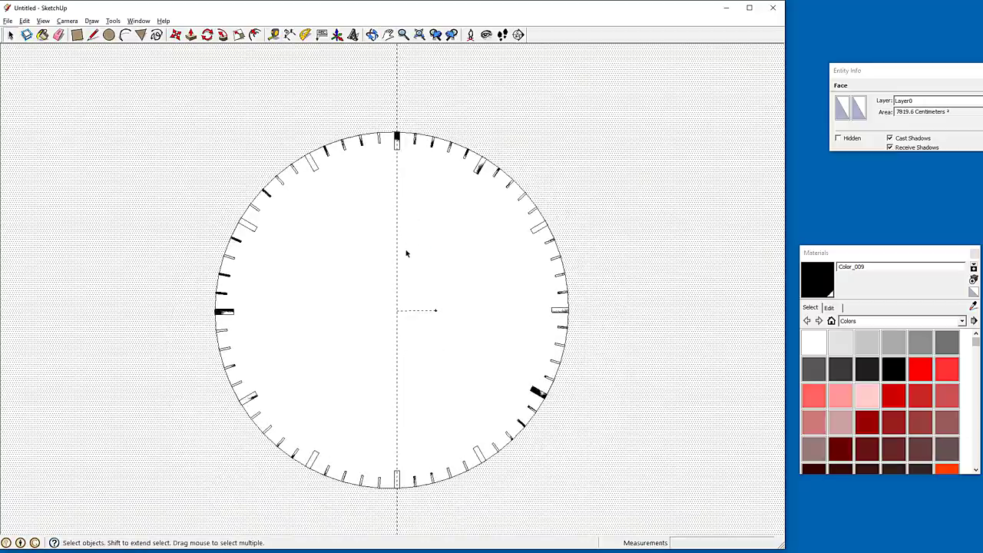
{"action": "scroll", "coordinate": [407, 253], "scroll_direction": "up", "scroll_amount": 1}
Try deleting the rectangular face around the dial and the dial's circular face behind the ticks
{"action": "double_click", "coordinate": [616, 129]}
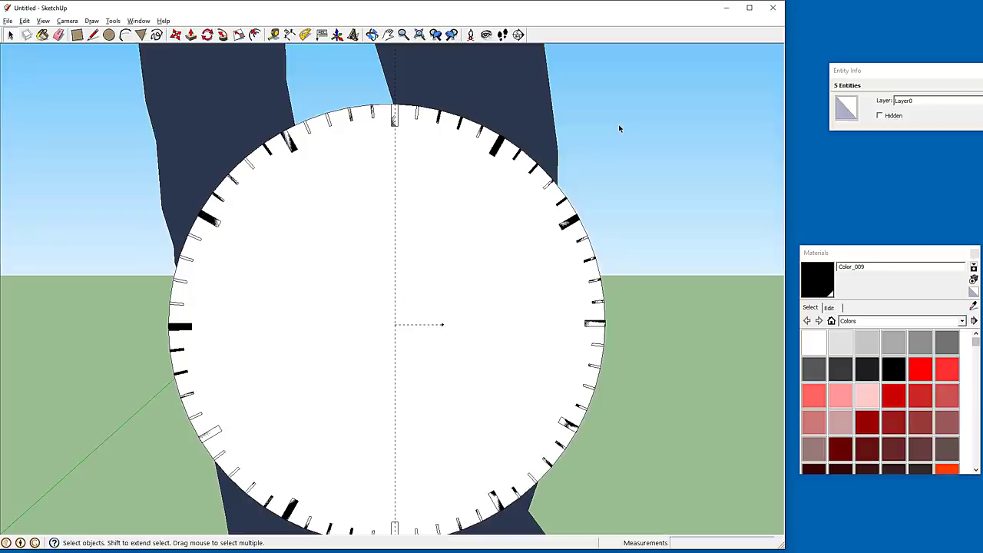
{"action": "left_click", "coordinate": [618, 124]}
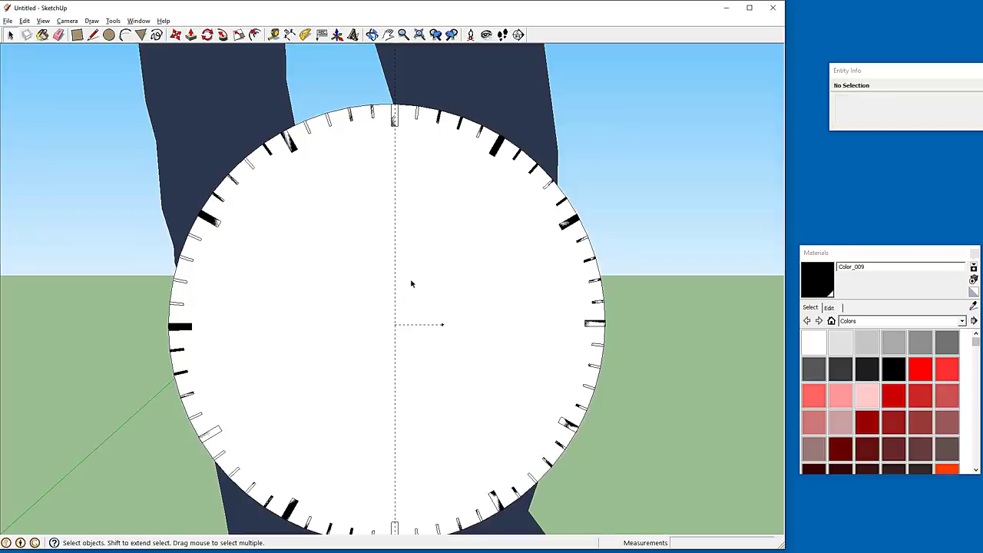
{"action": "left_click", "coordinate": [459, 271]}
{"action": "key", "text": "Delete"}
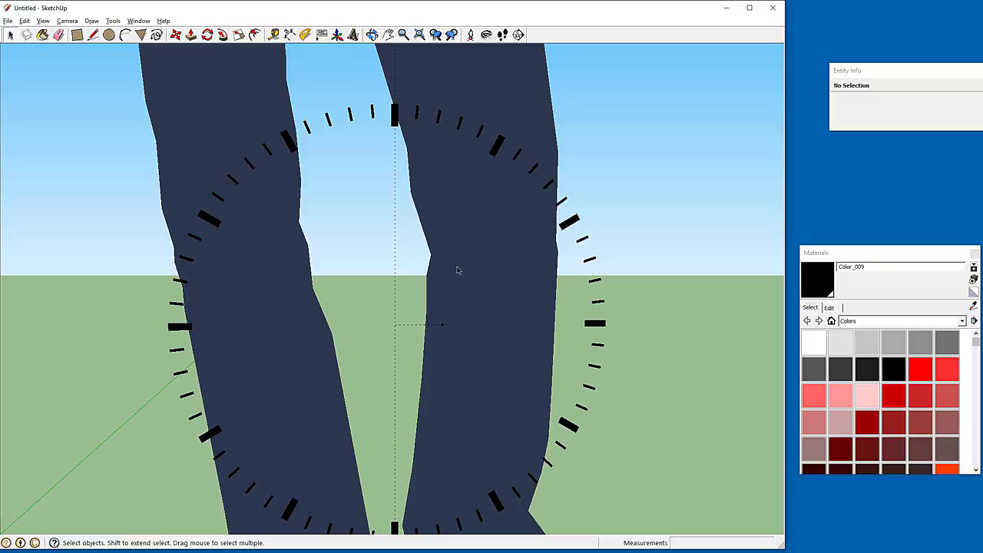
{"action": "key", "text": "ctrl+z"}
{"action": "key", "text": "ctrl+z"}
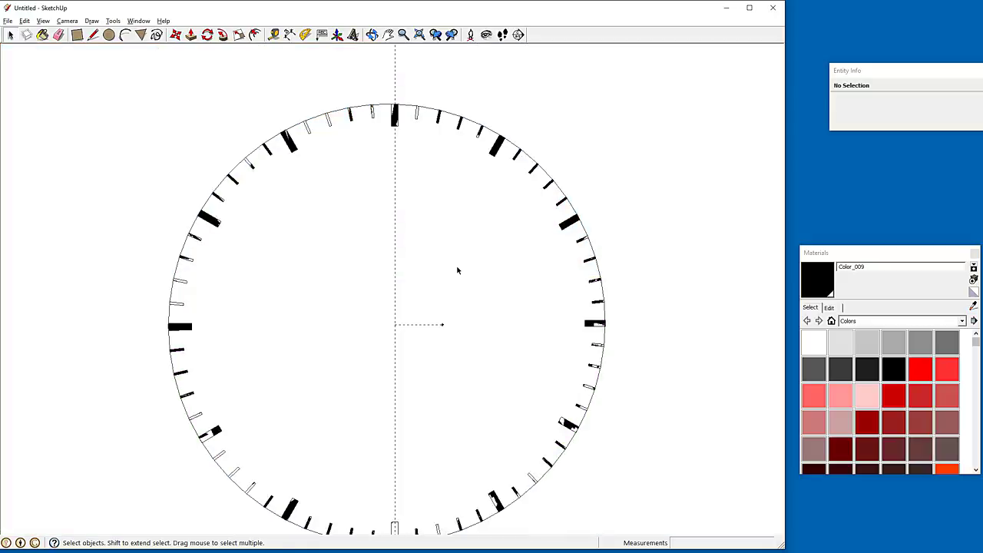
Place the 3D text "1" with the default font and size on the dial face just below the topmost large tick
{"action": "middle_click_drag", "start_coordinate": [462, 293], "coordinate": [425, 300]}
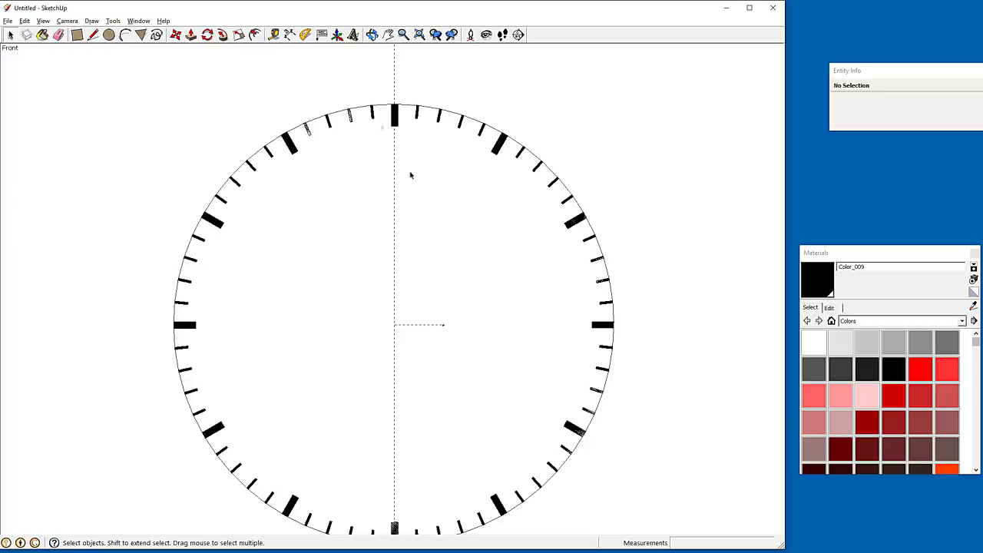
{"action": "scroll", "coordinate": [367, 116], "scroll_direction": "down", "scroll_amount": 1}
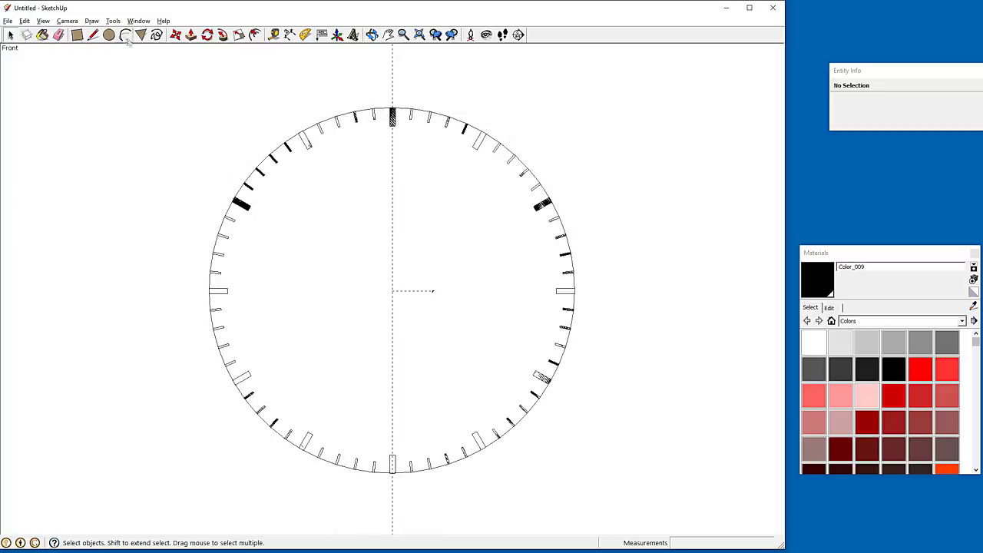
{"action": "left_click", "coordinate": [112, 21]}
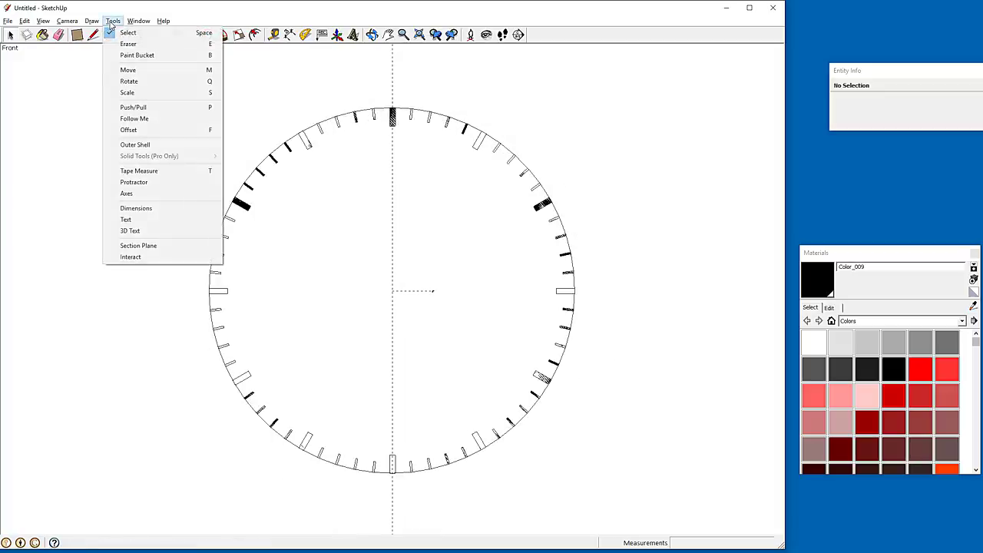
{"action": "left_click", "coordinate": [130, 231]}
{"action": "left_click_drag", "start_coordinate": [659, 298], "coordinate": [872, 185]}
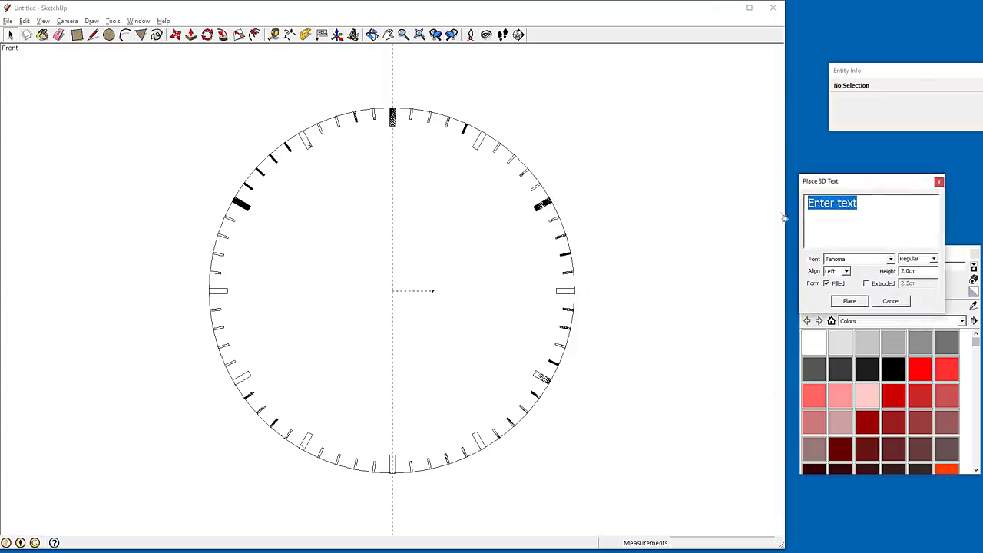
{"action": "type", "text": "1"}
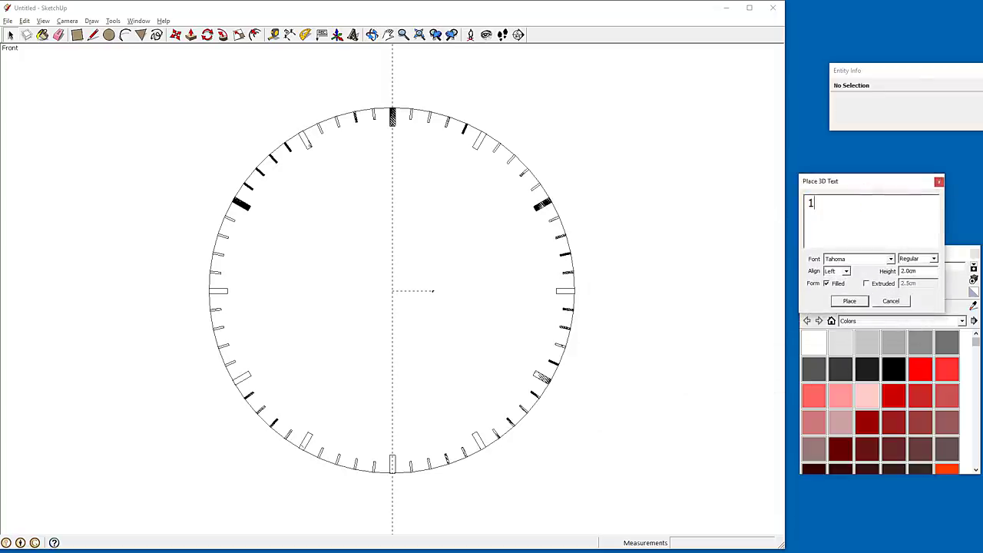
{"action": "left_click", "coordinate": [851, 301]}
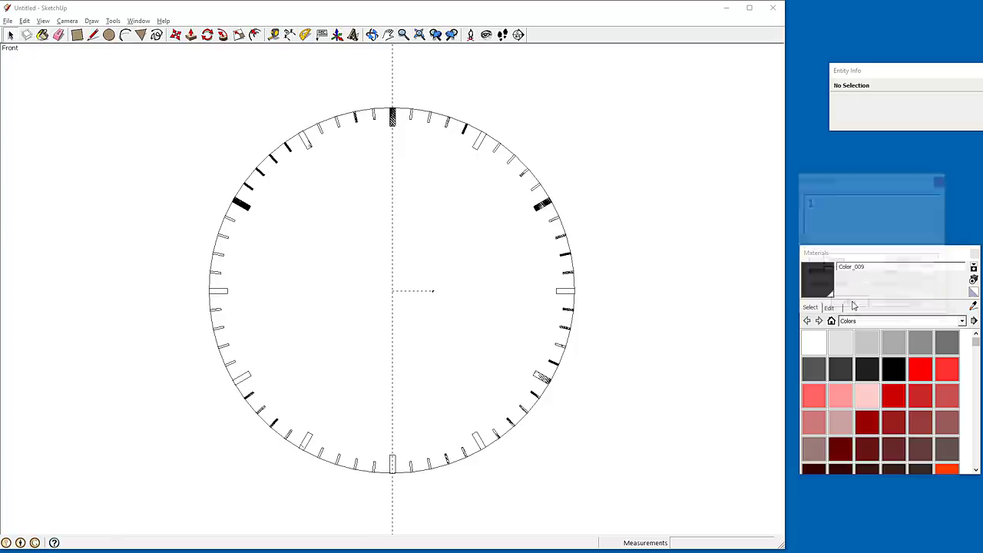
{"action": "left_click", "coordinate": [373, 172]}
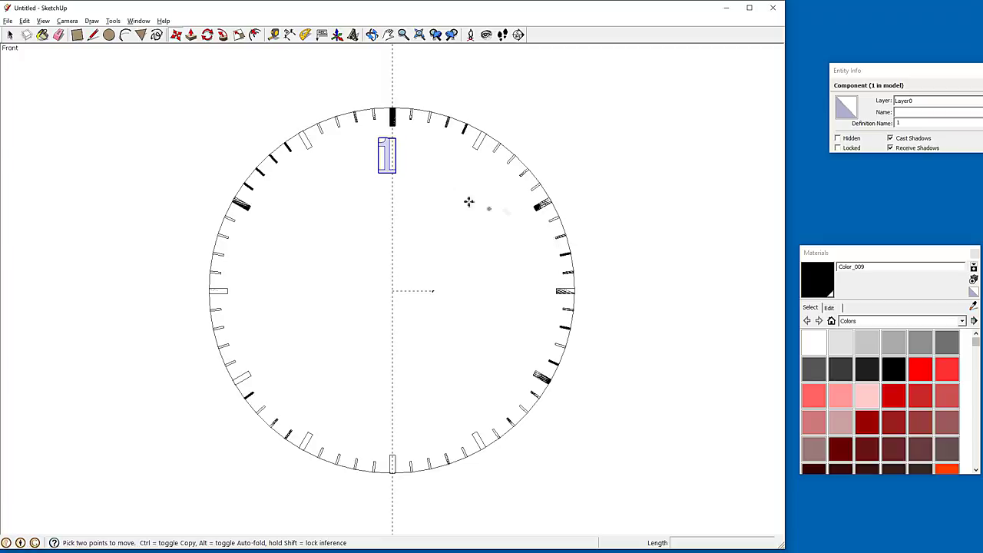
Open the topmost five-tick component and draw a circle around the numeral 1, centred on the vertical guide below the large tick
{"action": "left_click", "coordinate": [10, 35]}
{"action": "scroll", "coordinate": [396, 116], "scroll_direction": "up", "scroll_amount": 3}
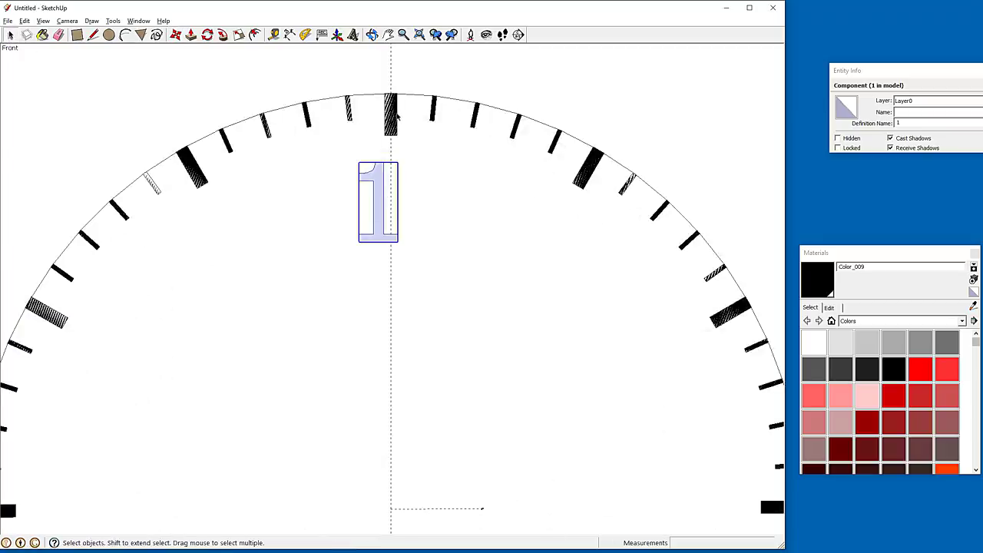
{"action": "double_click", "coordinate": [394, 116]}
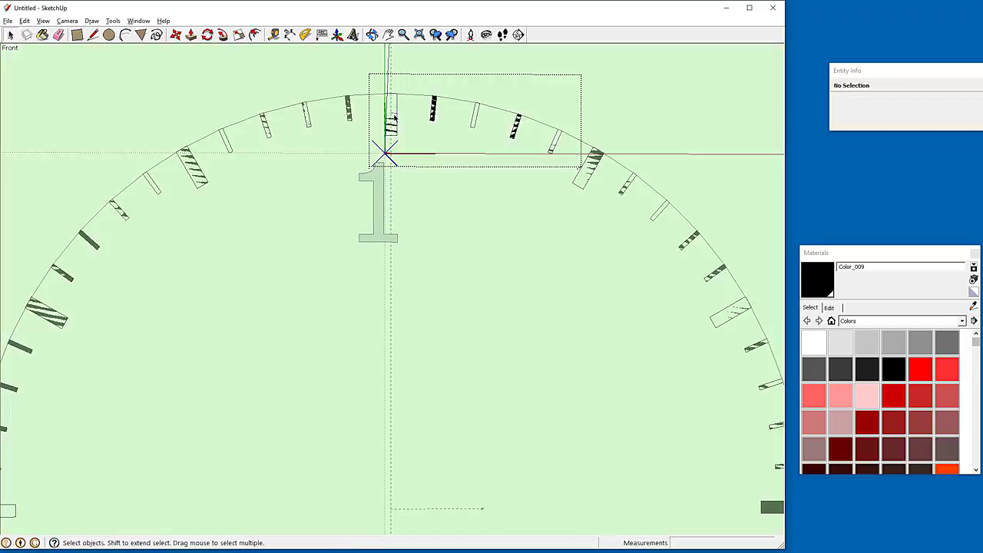
{"action": "left_click", "coordinate": [108, 35]}
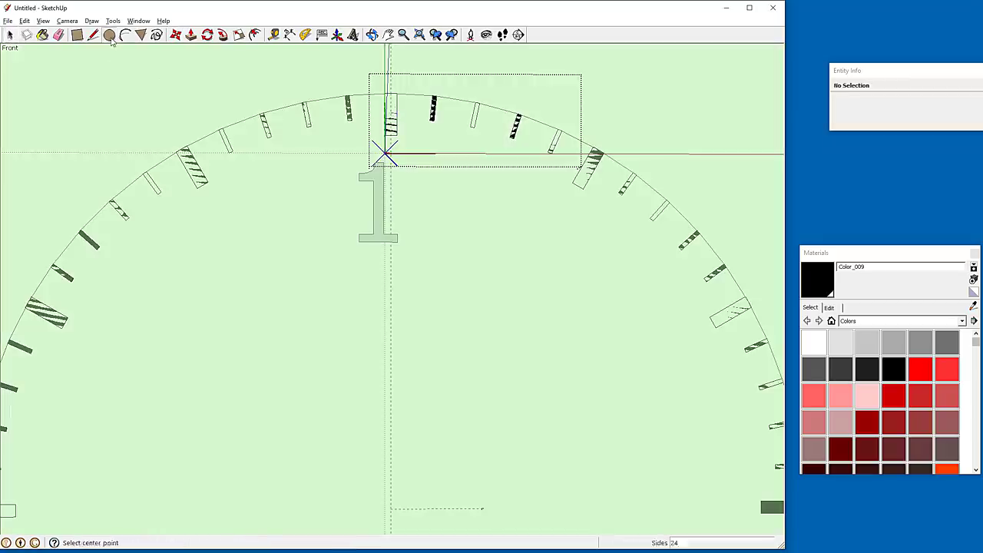
{"action": "left_click", "coordinate": [390, 197]}
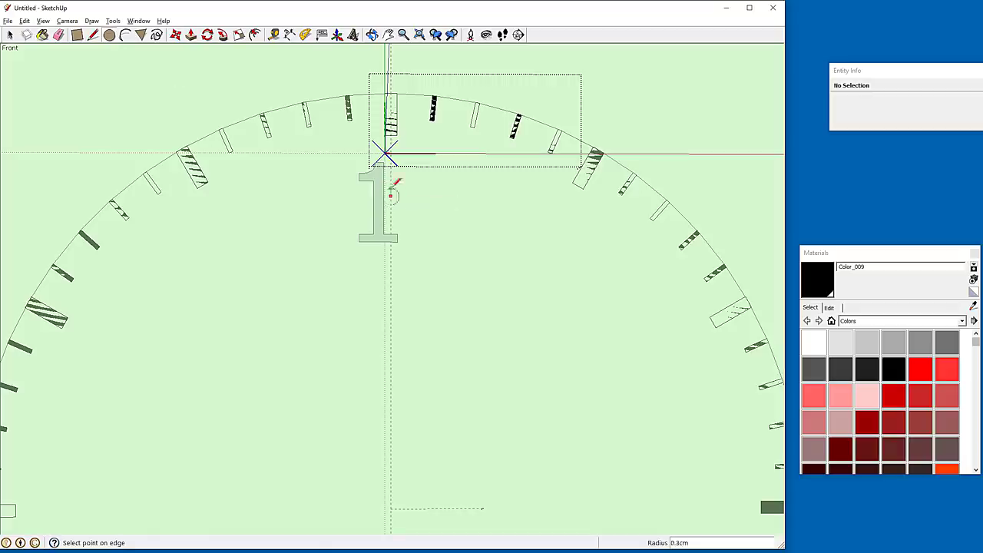
{"action": "left_click", "coordinate": [384, 152]}
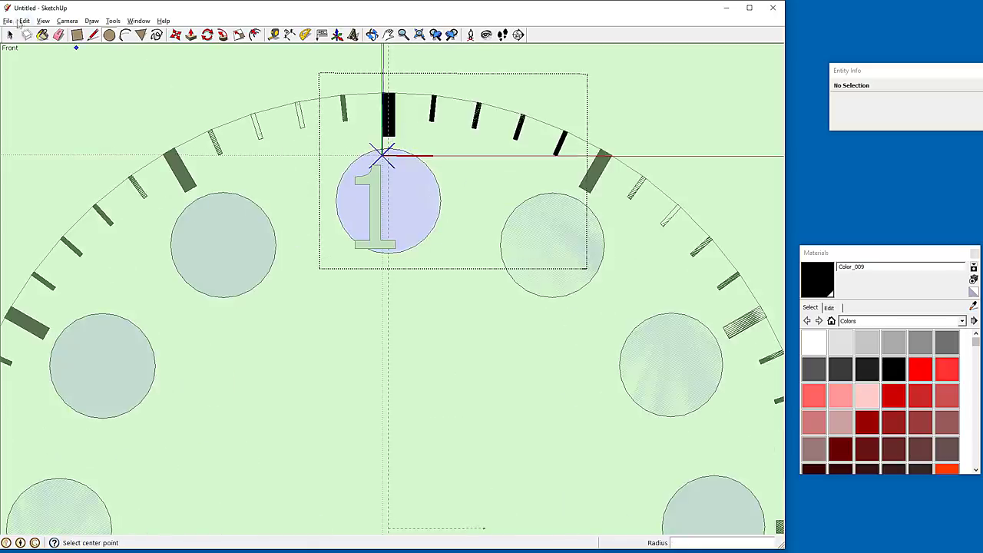
Delete the face of the circle around the numeral 1, keeping only its outline
{"action": "left_click", "coordinate": [10, 35]}
{"action": "left_click", "coordinate": [415, 186]}
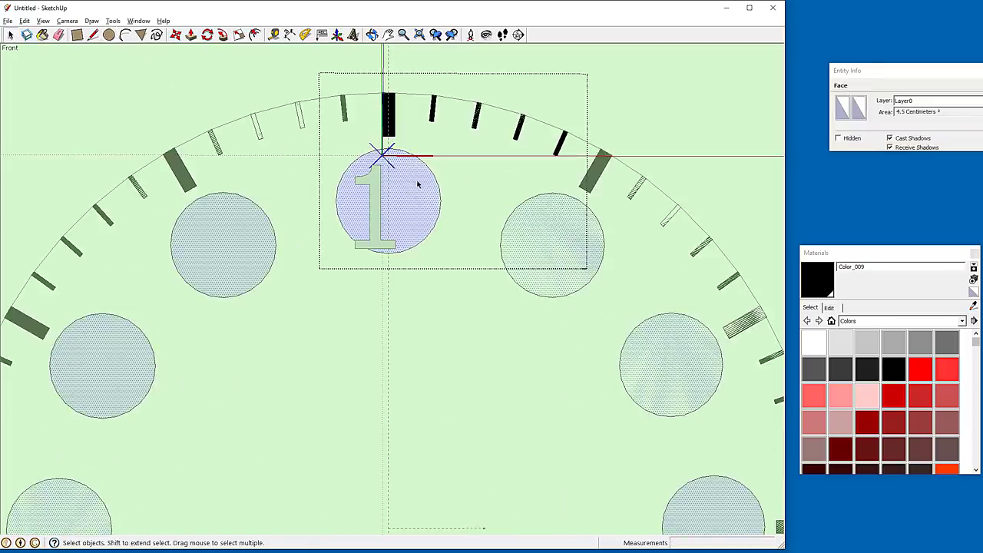
{"action": "key", "text": "Delete"}
{"action": "scroll", "coordinate": [427, 159], "scroll_direction": "down", "scroll_amount": 4}
{"action": "scroll", "coordinate": [432, 151], "scroll_direction": "up", "scroll_amount": 2}
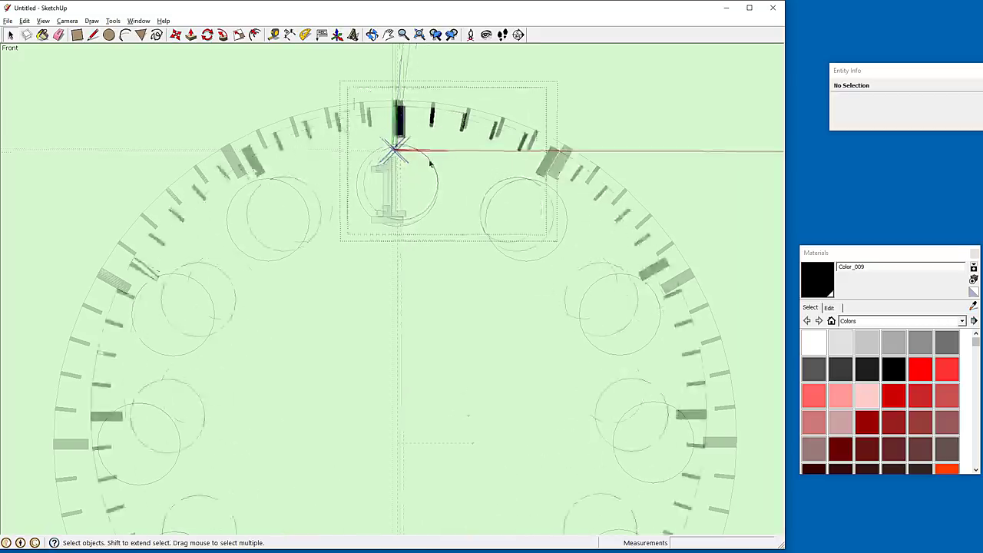
{"action": "scroll", "coordinate": [398, 126], "scroll_direction": "up", "scroll_amount": 2}
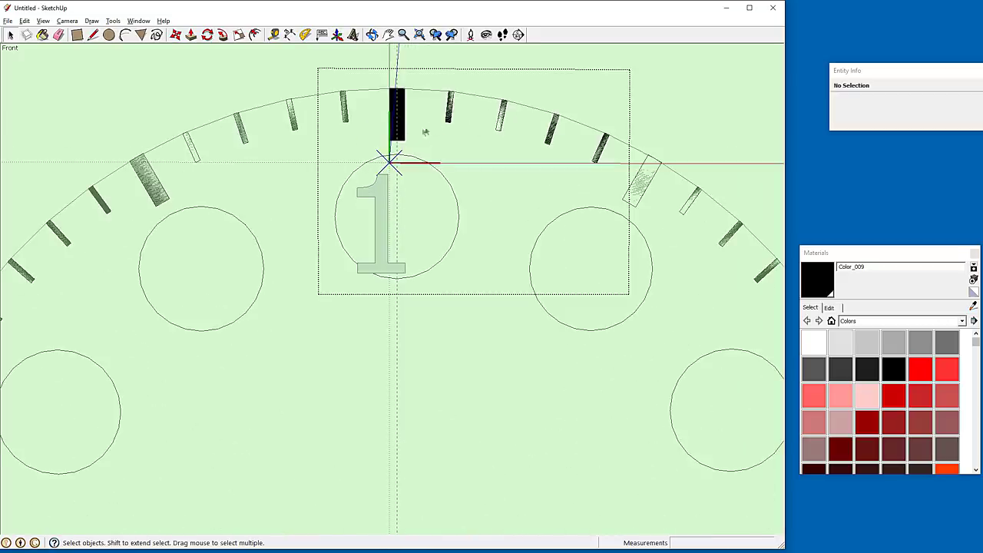
{"action": "scroll", "coordinate": [425, 132], "scroll_direction": "down", "scroll_amount": 5}
{"action": "scroll", "coordinate": [425, 133], "scroll_direction": "up", "scroll_amount": 3}
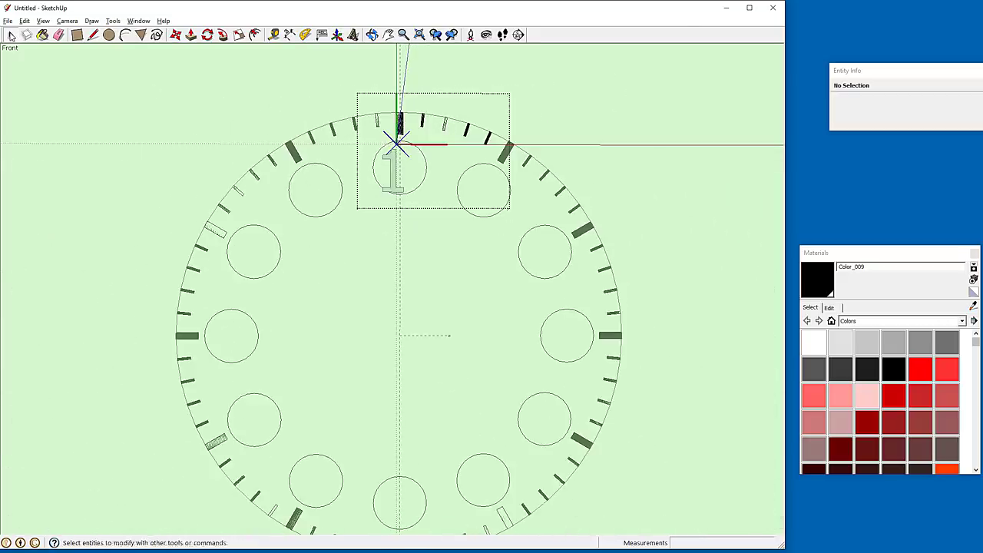
Close the open tick component and move the numeral 1 into the guide circle at the one o'clock tick
{"action": "left_click", "coordinate": [200, 72]}
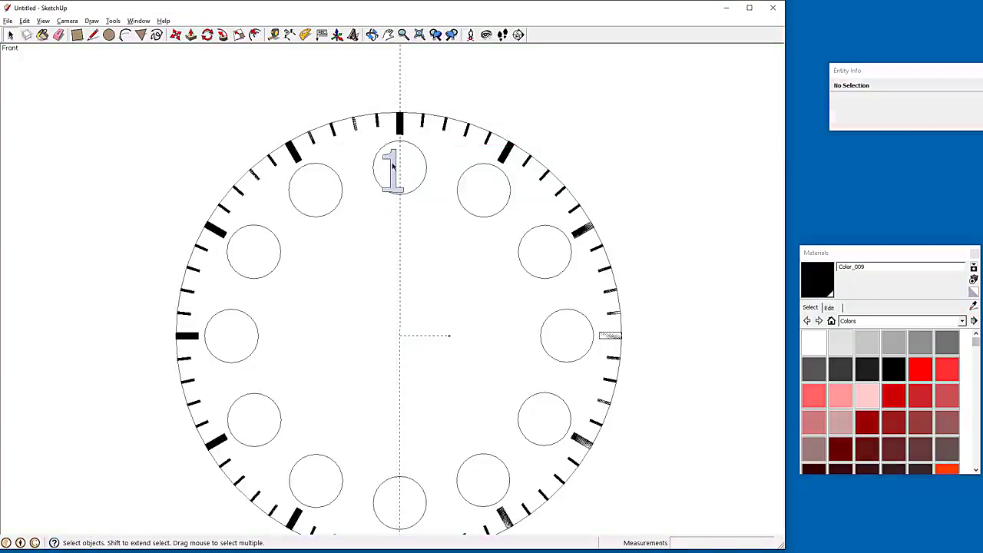
{"action": "key", "text": "m"}
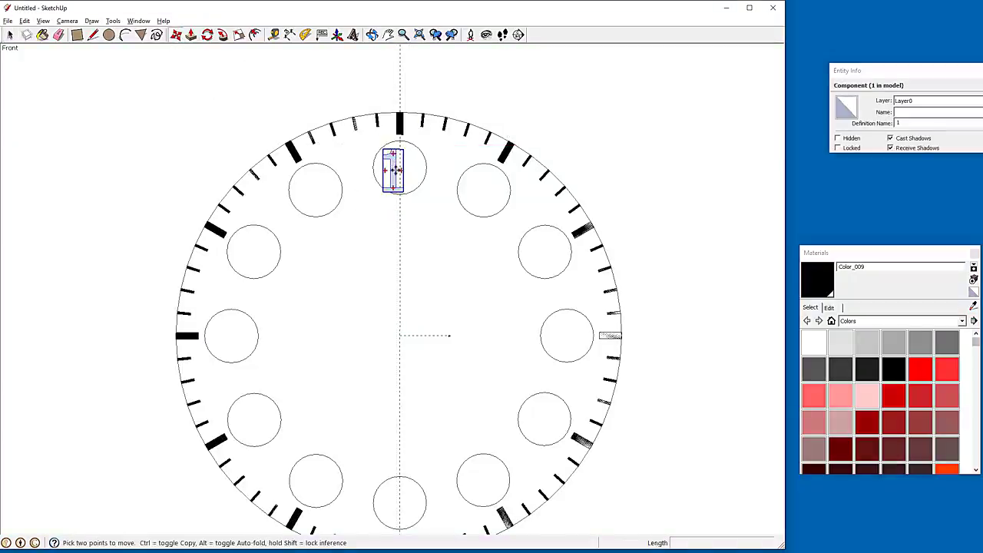
{"action": "left_click", "coordinate": [393, 170]}
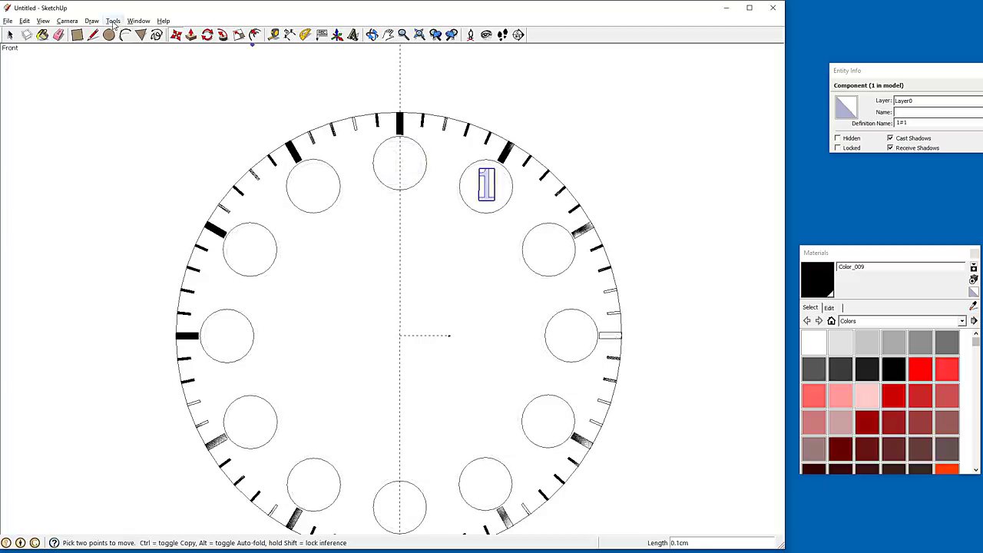
Place the 3D text "2" in Tahoma Regular, 1.5 cm high, inside the guide circle at two o'clock
{"action": "left_click", "coordinate": [113, 21]}
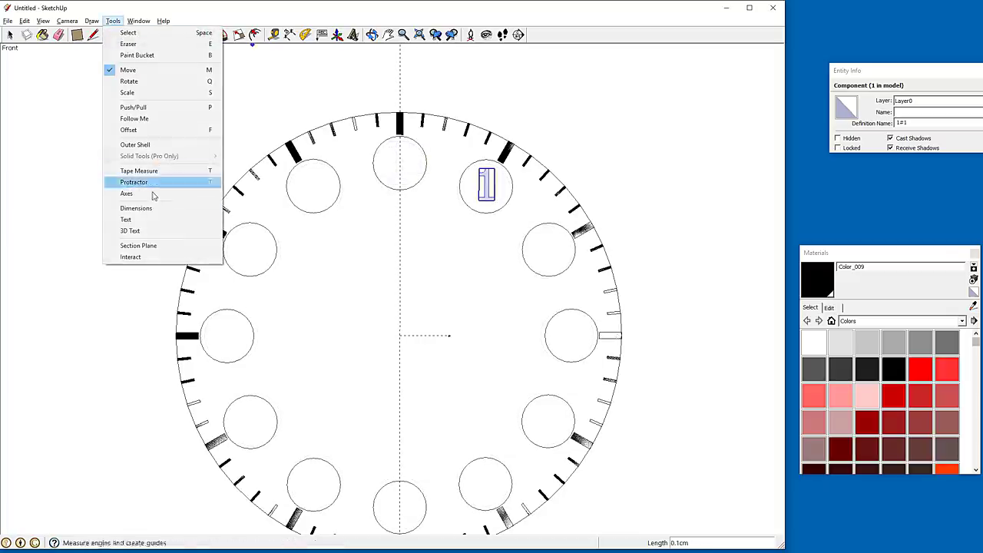
{"action": "left_click", "coordinate": [142, 232]}
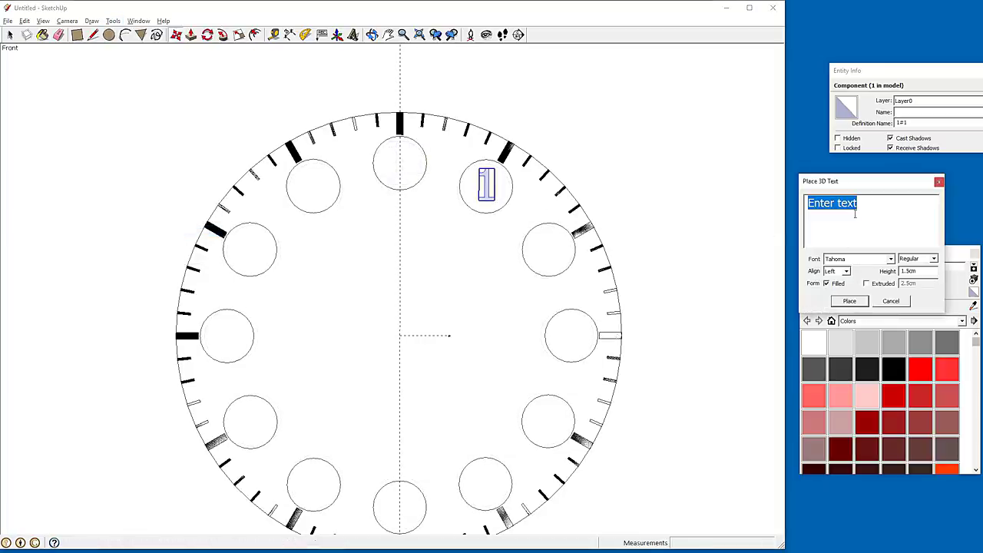
{"action": "type", "text": "2"}
{"action": "left_click", "coordinate": [850, 300]}
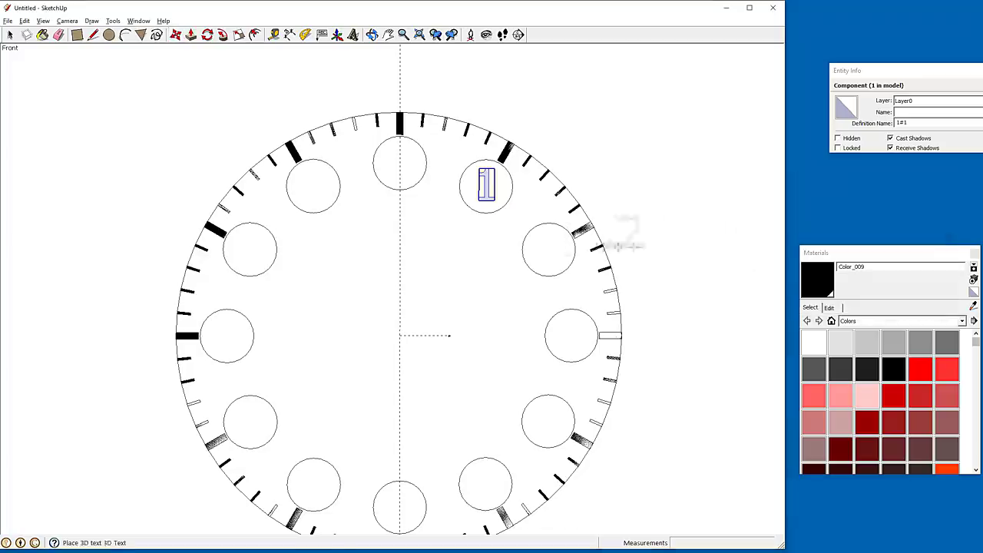
{"action": "left_click", "coordinate": [545, 261]}
Place the 3D text numerals 3 to 11 inside their matching guide circles around the dial
{"action": "left_click", "coordinate": [113, 21]}
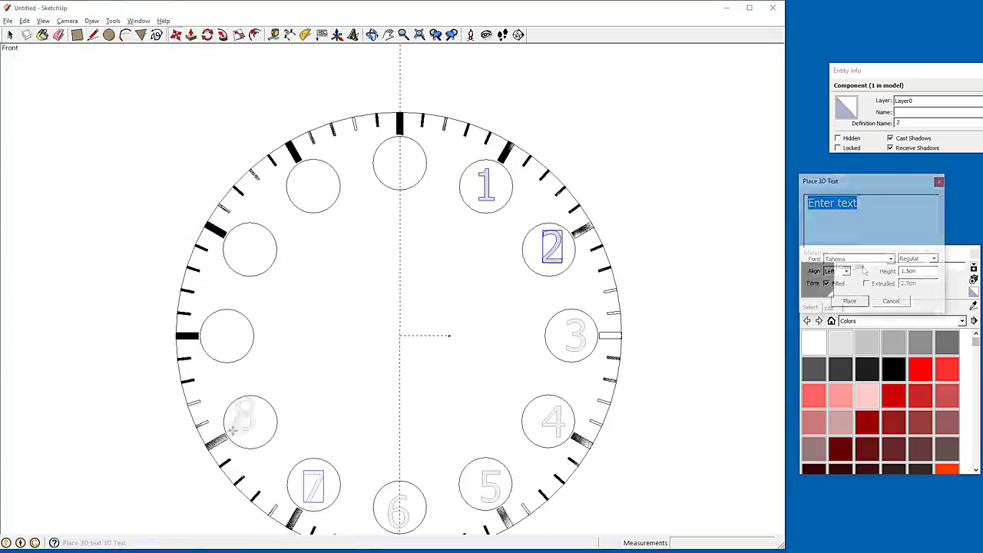
{"action": "left_click", "coordinate": [112, 21]}
{"action": "left_click", "coordinate": [142, 232]}
{"action": "type", "text": "9"}
{"action": "left_click", "coordinate": [851, 300]}
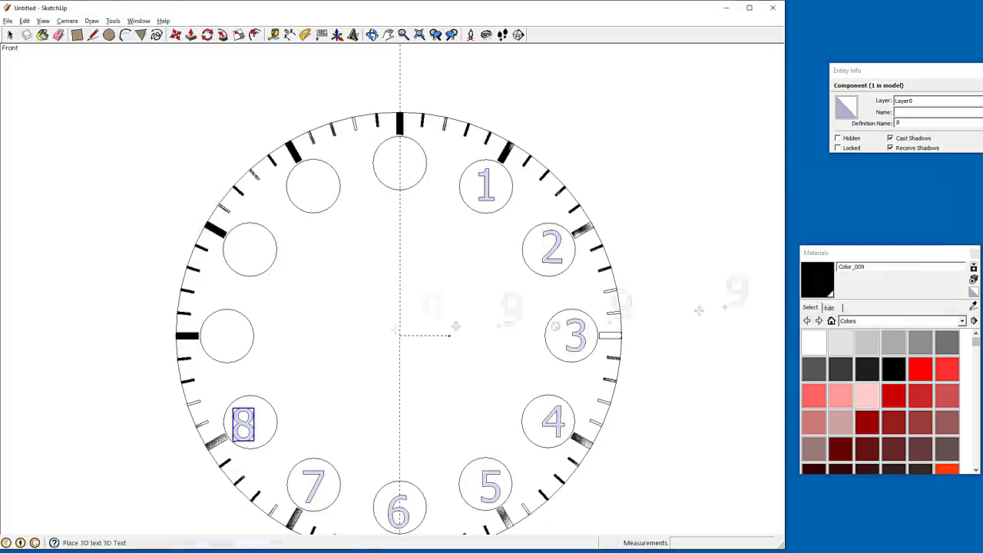
{"action": "left_click", "coordinate": [209, 350]}
Place the 3D text "0" inside the topmost guide circle of the dial
{"action": "left_click", "coordinate": [113, 20]}
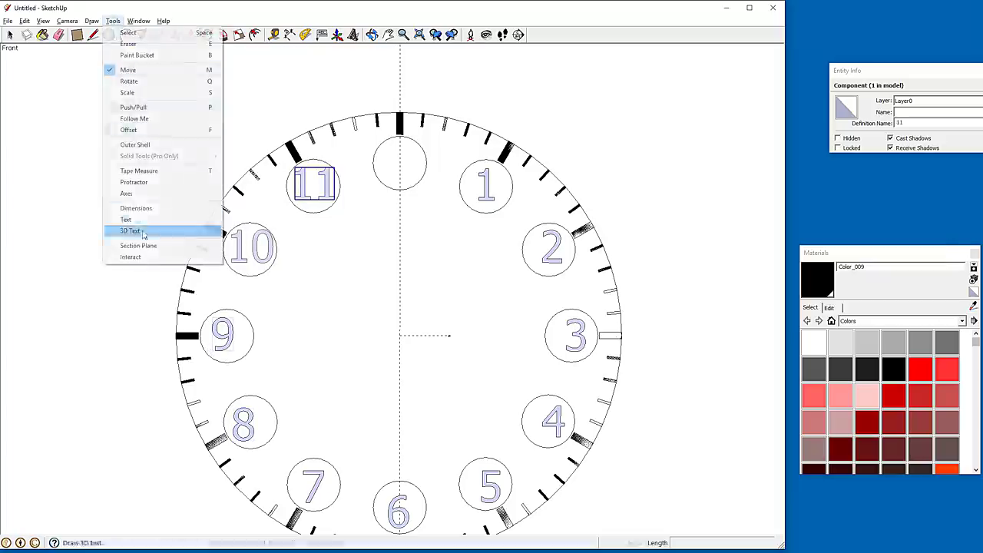
{"action": "left_click", "coordinate": [142, 232]}
{"action": "type", "text": "12"}
{"action": "left_click", "coordinate": [851, 300]}
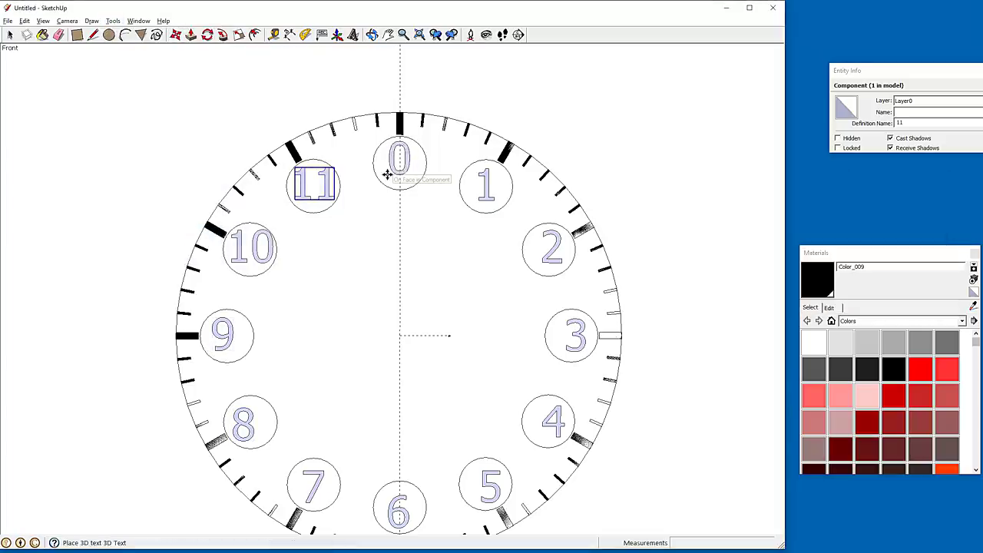
{"action": "key", "text": "Escape"}
{"action": "left_click", "coordinate": [112, 21]}
{"action": "left_click", "coordinate": [142, 232]}
{"action": "type", "text": "0"}
{"action": "left_click", "coordinate": [851, 300]}
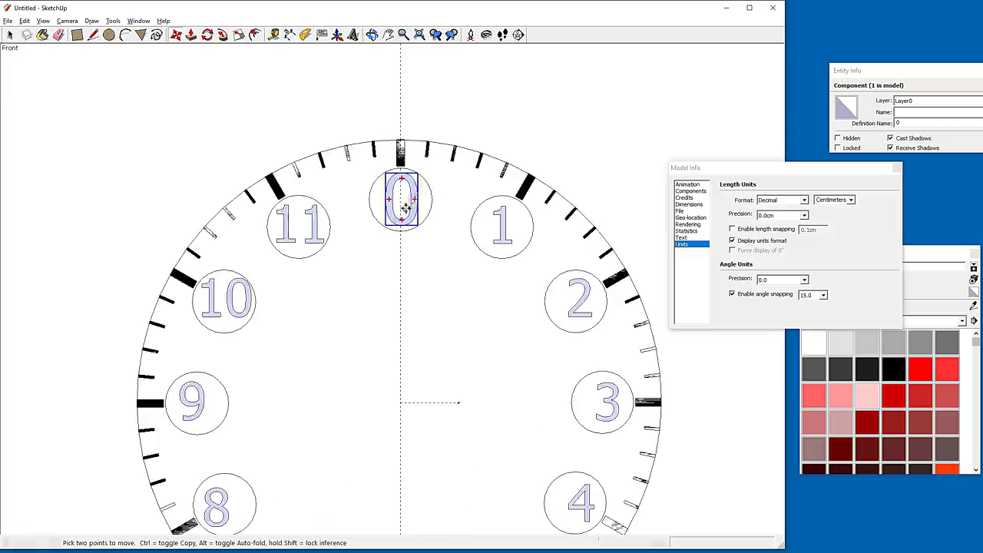
Centre the numeral 0 on the vertical guide by moving it horizontally by .05 cm
{"action": "scroll", "coordinate": [438, 193], "scroll_direction": "down", "scroll_amount": 2}
{"action": "scroll", "coordinate": [422, 366], "scroll_direction": "up", "scroll_amount": 2}
{"action": "scroll", "coordinate": [416, 363], "scroll_direction": "down", "scroll_amount": 2}
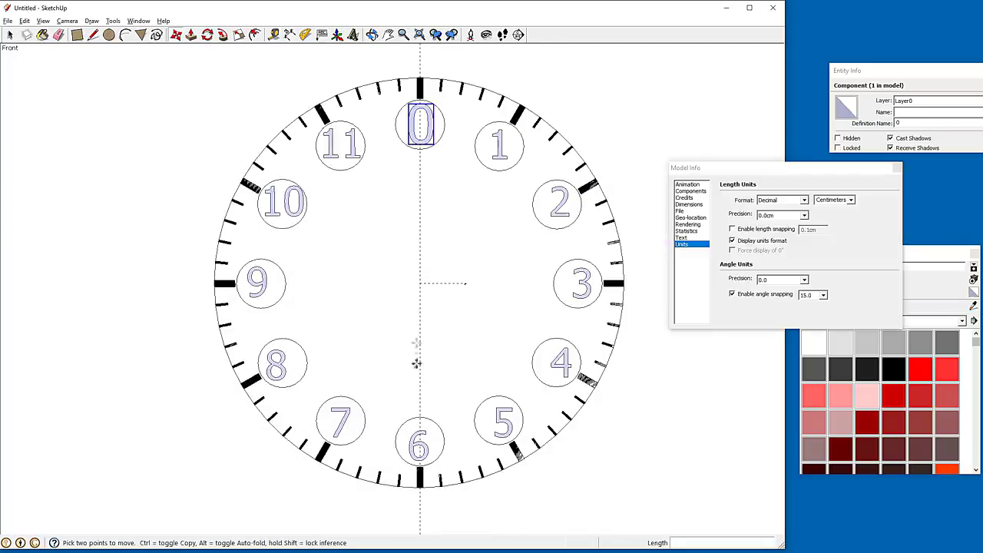
{"action": "scroll", "coordinate": [400, 243], "scroll_direction": "down", "scroll_amount": 1}
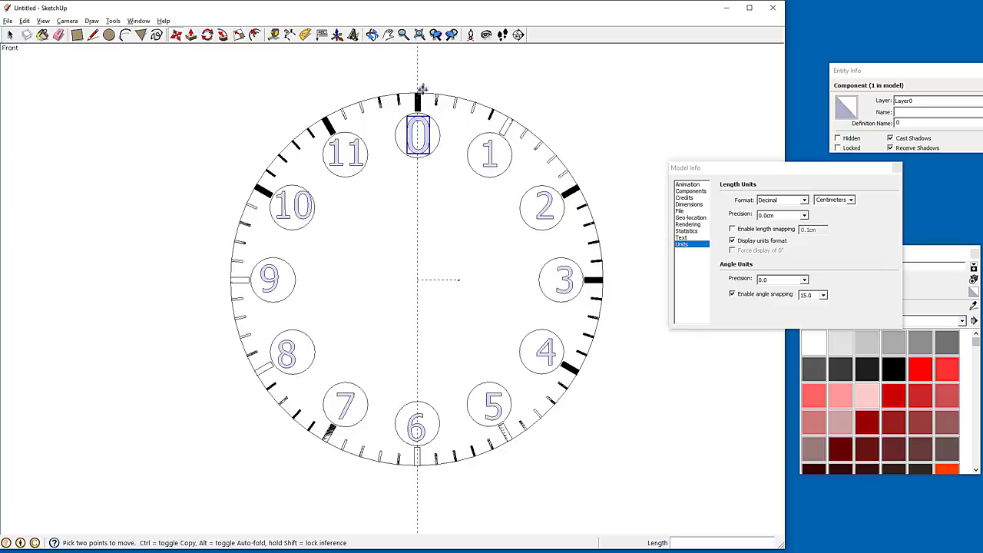
{"action": "scroll", "coordinate": [422, 89], "scroll_direction": "up", "scroll_amount": 6}
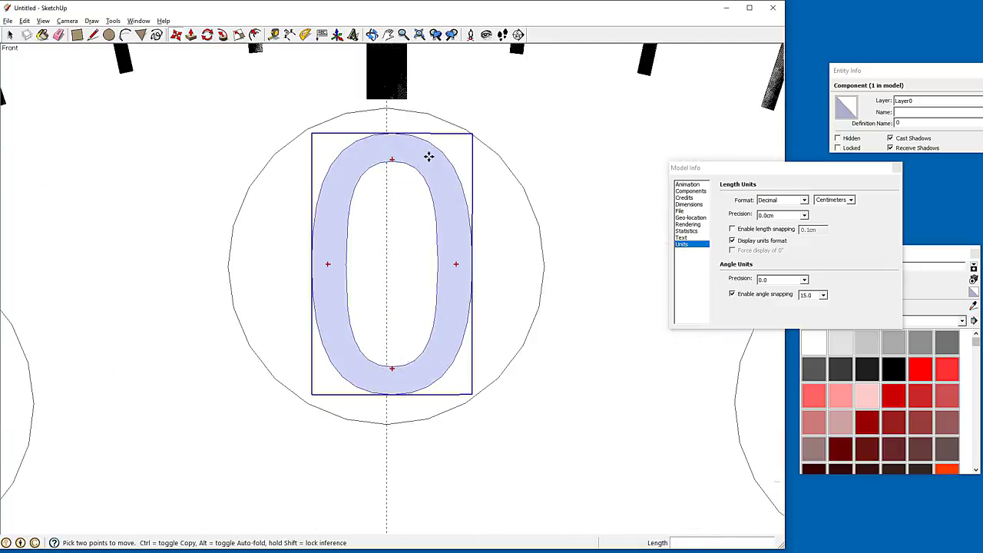
{"action": "left_click", "coordinate": [428, 157]}
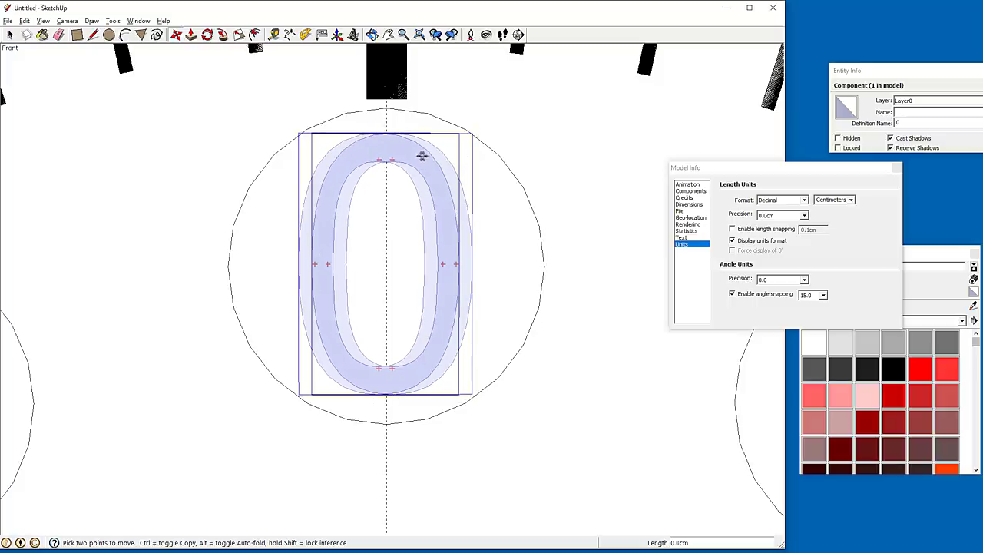
{"action": "left_click", "coordinate": [420, 153]}
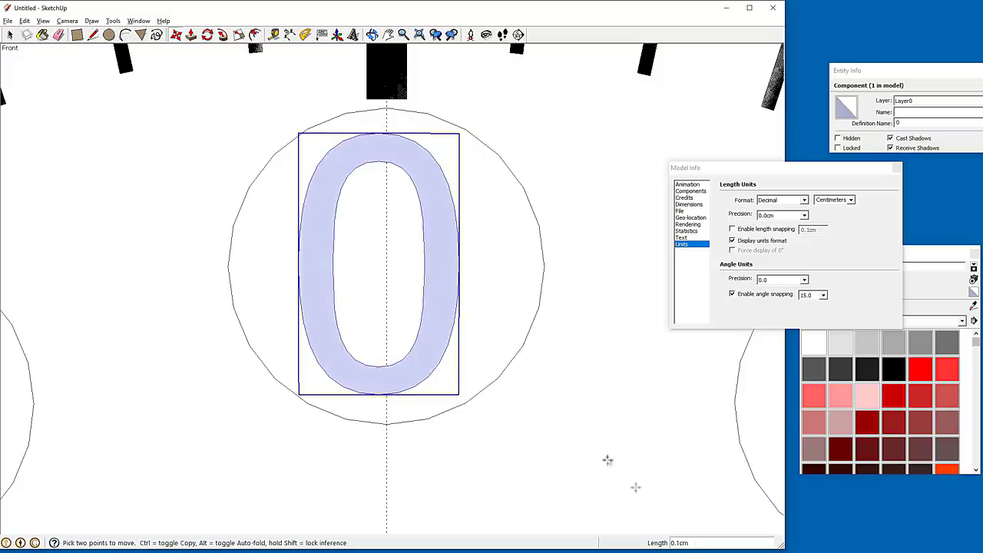
{"action": "left_click_drag", "start_coordinate": [420, 182], "coordinate": [430, 182]}
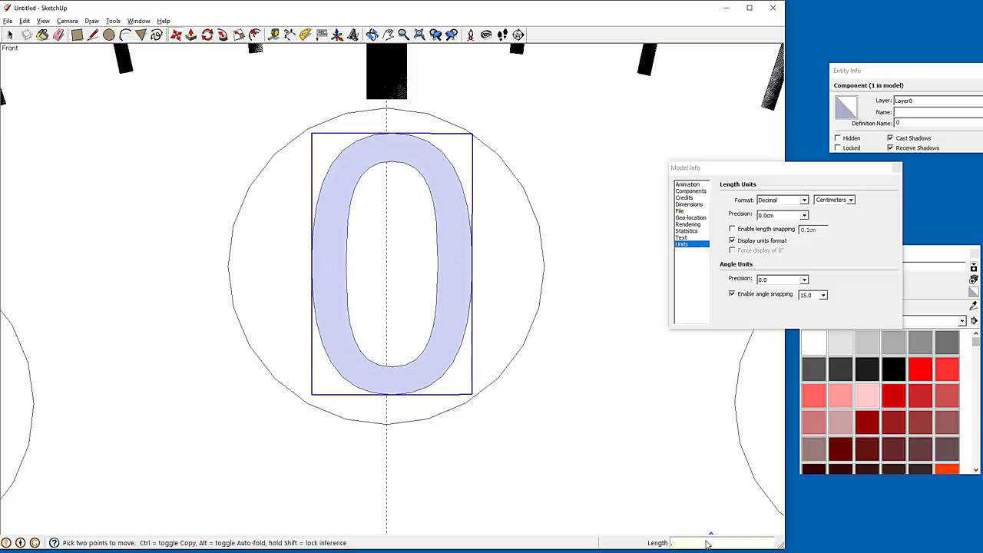
{"action": "type", "text": "5"}
{"action": "key", "text": "Return"}
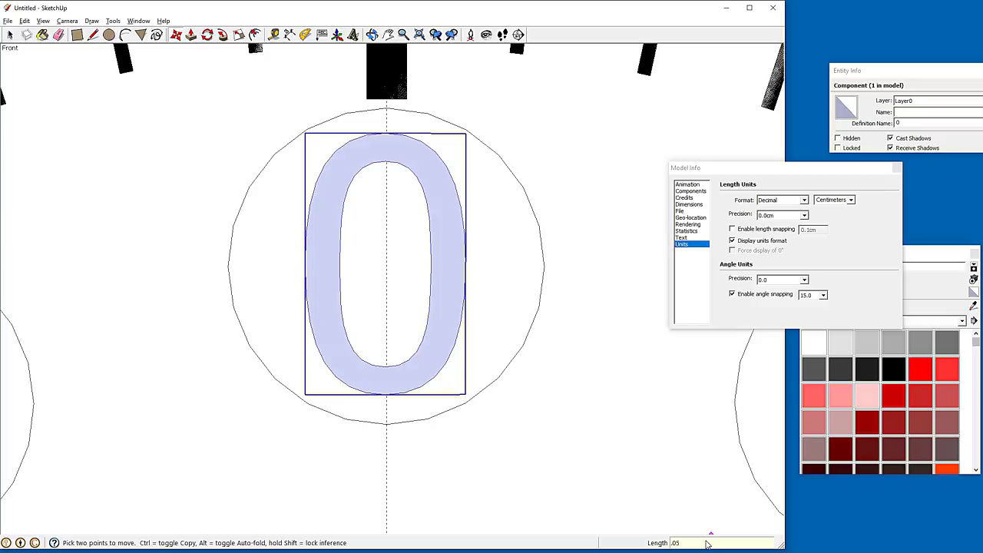
Open the topmost tick component, hide the guide circle around the numeral 0, and close the component
{"action": "scroll", "coordinate": [478, 345], "scroll_direction": "down", "scroll_amount": 4}
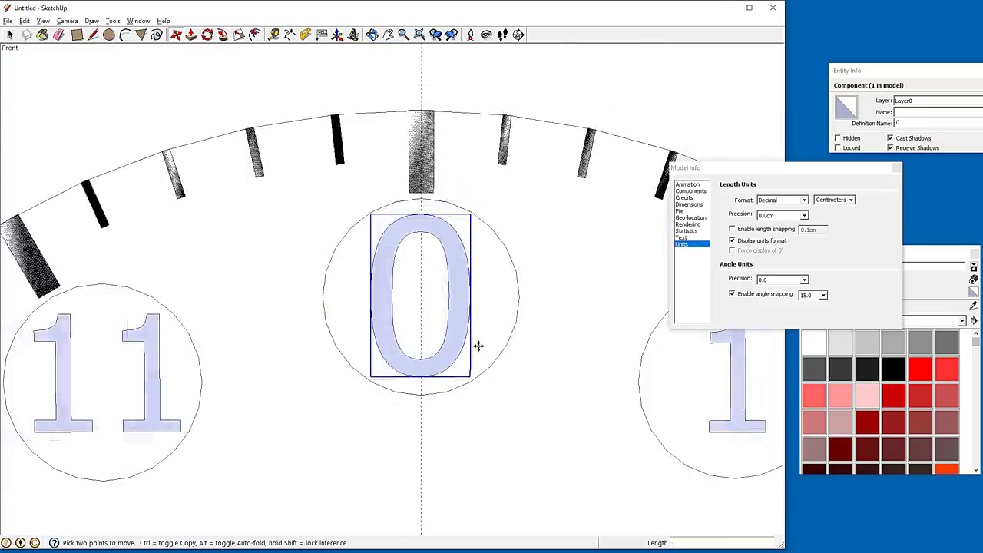
{"action": "left_click", "coordinate": [11, 35]}
{"action": "scroll", "coordinate": [437, 200], "scroll_direction": "up", "scroll_amount": 4}
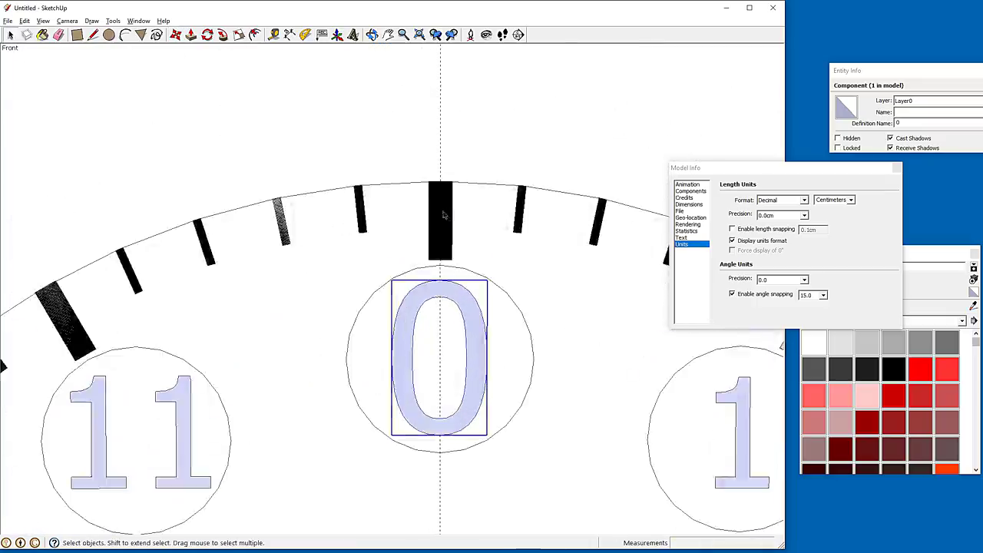
{"action": "double_click", "coordinate": [445, 230]}
{"action": "double_click", "coordinate": [445, 231]}
{"action": "left_click", "coordinate": [493, 288]}
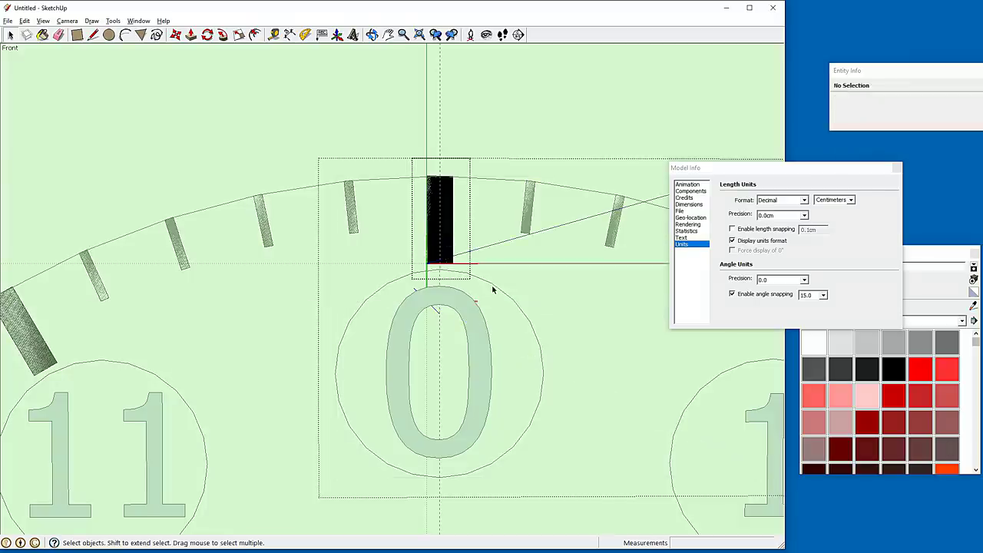
{"action": "left_click", "coordinate": [493, 288]}
{"action": "right_click", "coordinate": [494, 287]}
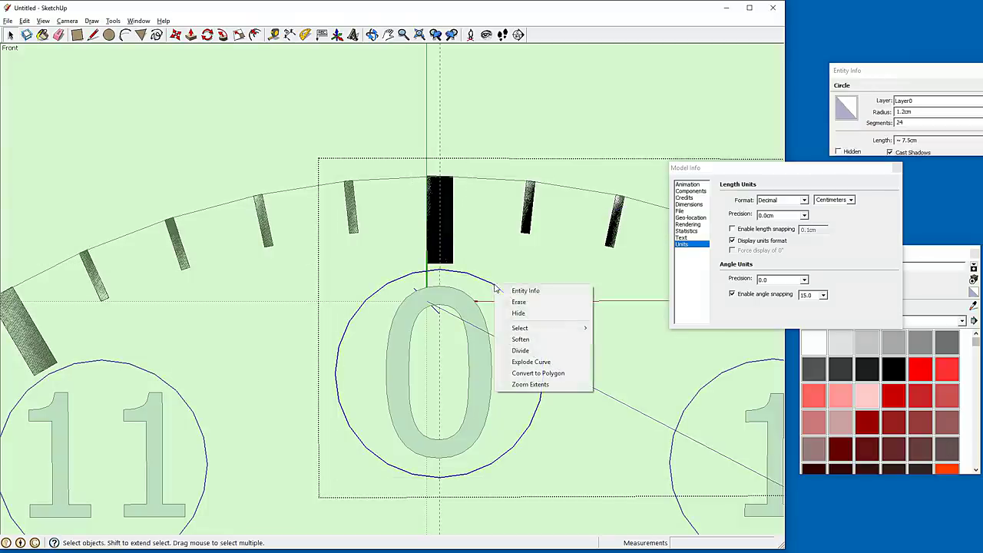
{"action": "left_click", "coordinate": [522, 314]}
{"action": "scroll", "coordinate": [427, 192], "scroll_direction": "down", "scroll_amount": 5}
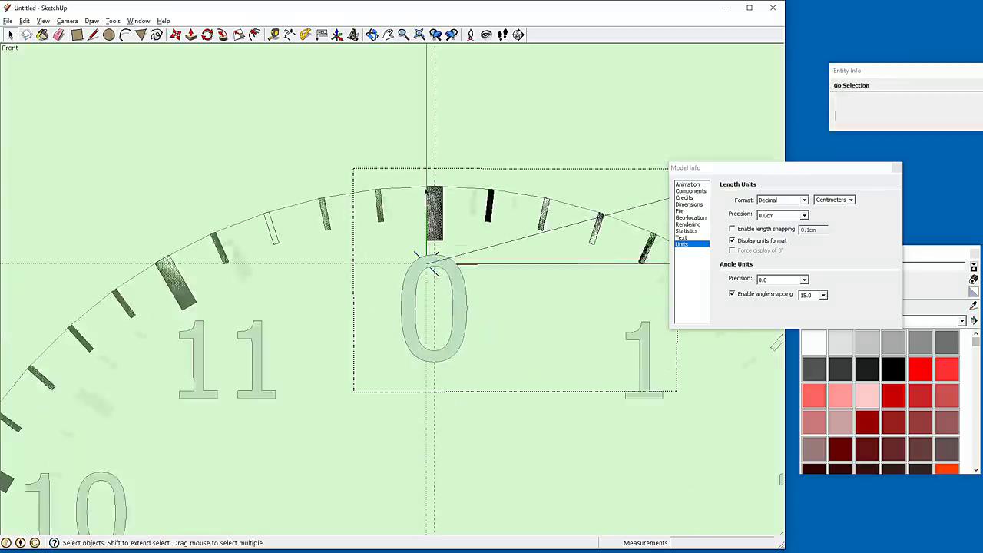
{"action": "left_click", "coordinate": [115, 97]}
Delete the large rectangular face around the dial and the human figure behind it
{"action": "scroll", "coordinate": [201, 157], "scroll_direction": "down", "scroll_amount": 2}
{"action": "middle_click_drag", "start_coordinate": [216, 186], "coordinate": [402, 284]}
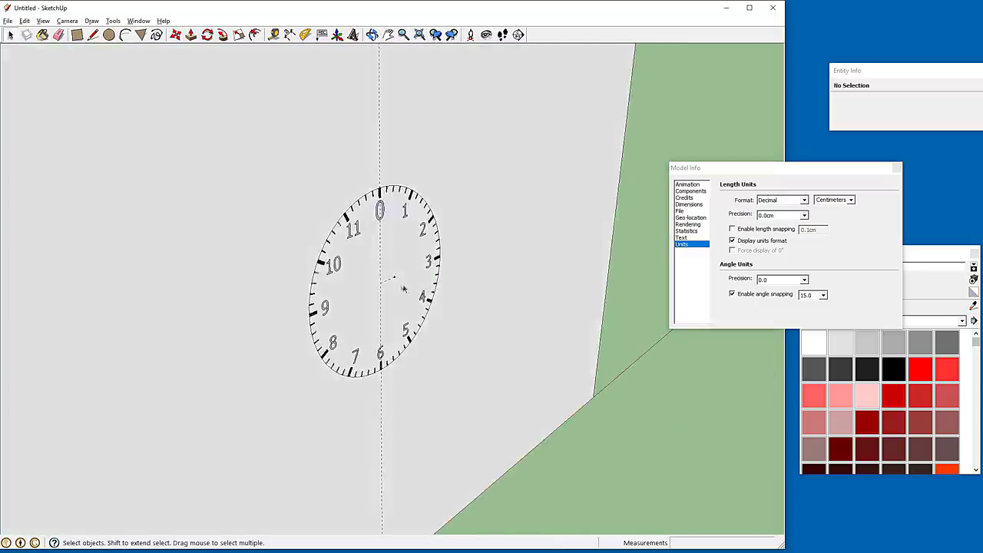
{"action": "scroll", "coordinate": [398, 282], "scroll_direction": "down", "scroll_amount": 3}
{"action": "left_click", "coordinate": [248, 165]}
{"action": "left_click", "coordinate": [248, 165]}
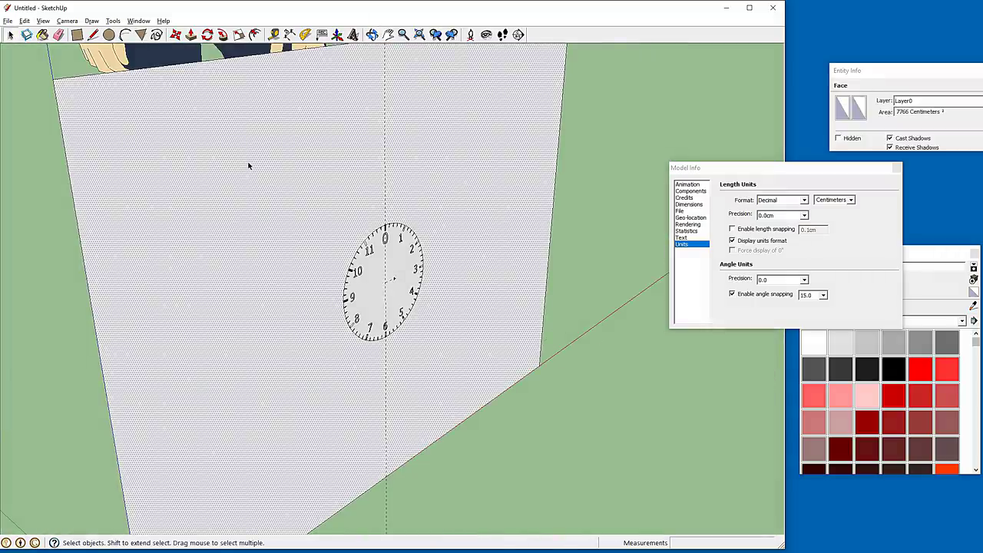
{"action": "key", "text": "Delete"}
{"action": "left_click", "coordinate": [298, 162]}
{"action": "key", "text": "Delete"}
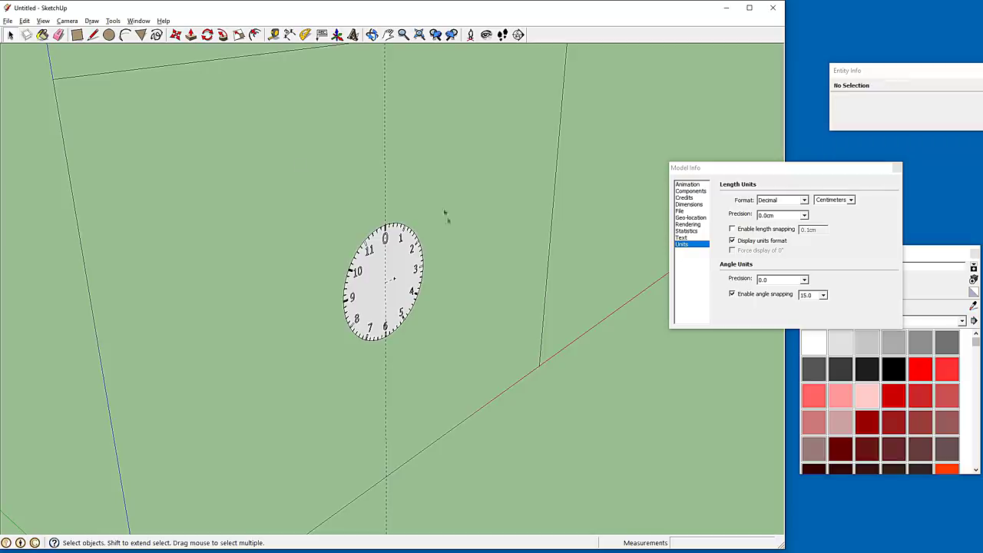
Delete the circular dial face component behind the ticks and numerals
{"action": "middle_click_drag", "start_coordinate": [445, 215], "coordinate": [222, 136]}
{"action": "scroll", "coordinate": [375, 300], "scroll_direction": "up", "scroll_amount": 5}
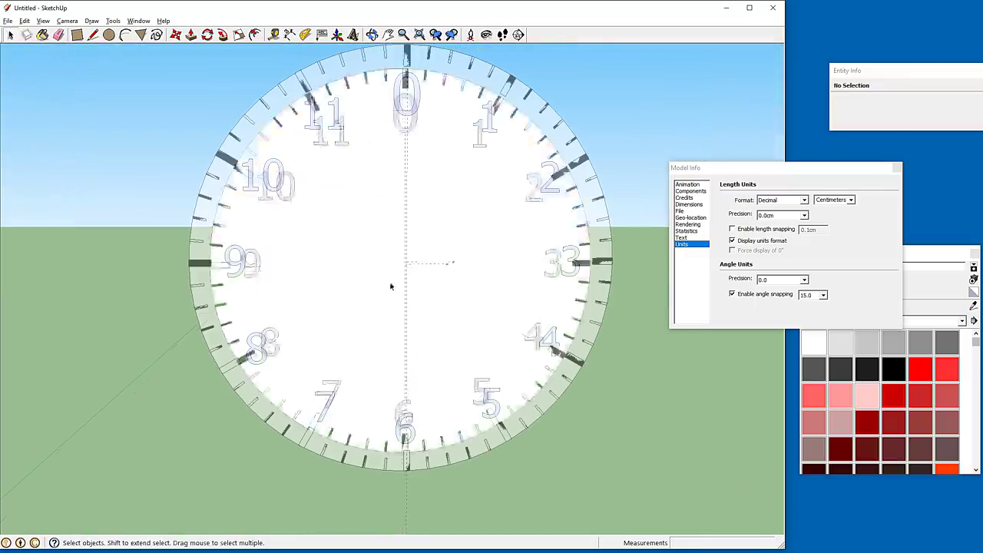
{"action": "middle_click_drag", "start_coordinate": [412, 272], "coordinate": [395, 244]}
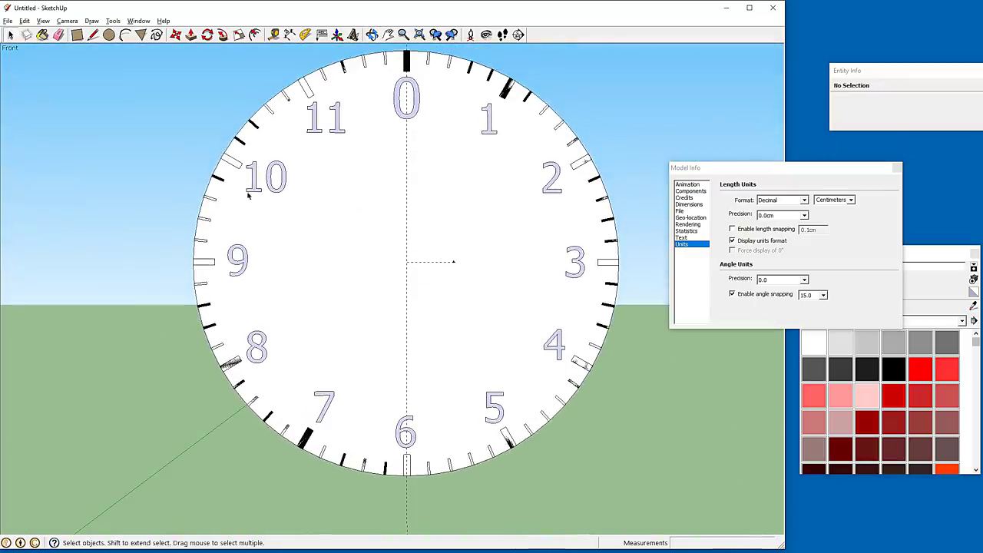
{"action": "middle_click_drag", "start_coordinate": [238, 167], "coordinate": [371, 264]}
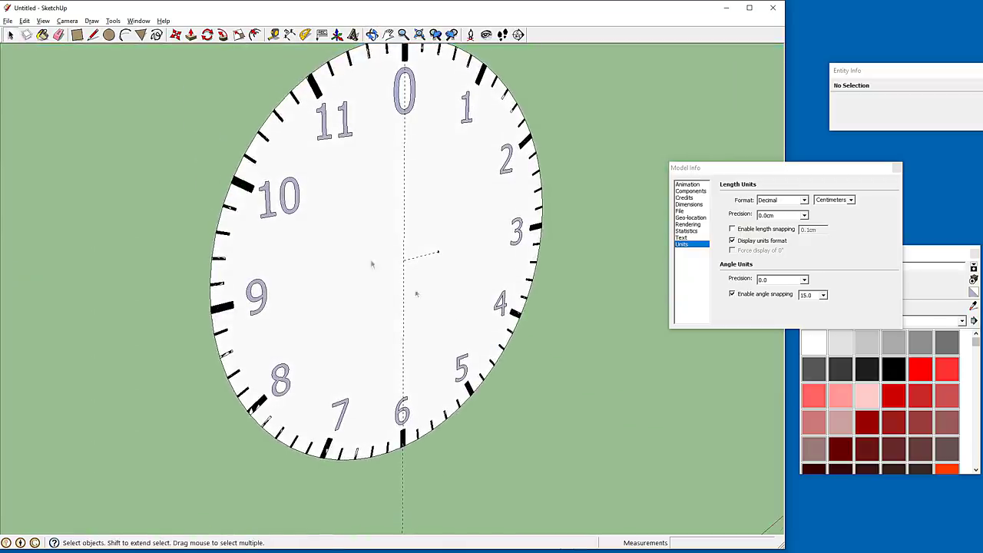
{"action": "middle_click_drag", "start_coordinate": [261, 215], "coordinate": [361, 264]}
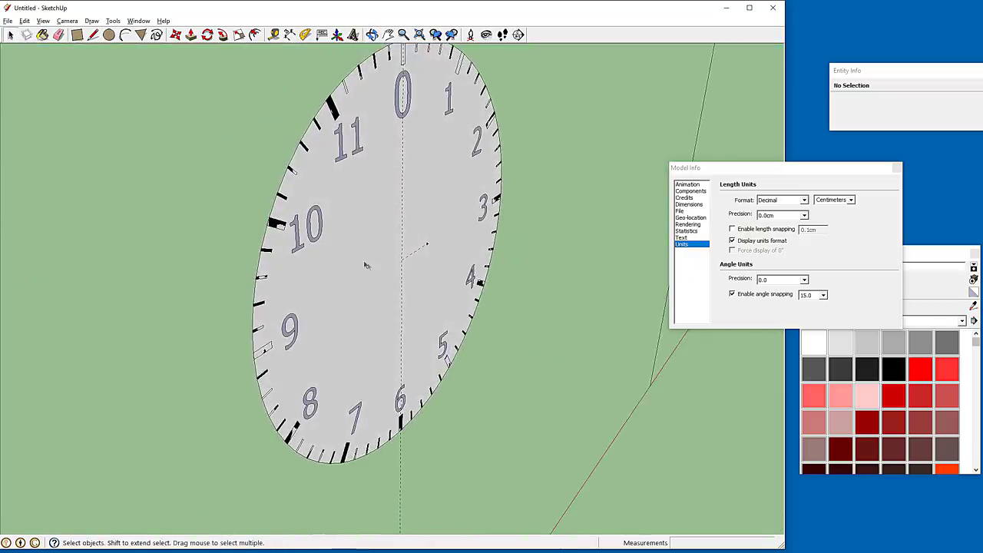
{"action": "left_click", "coordinate": [359, 263]}
{"action": "scroll", "coordinate": [355, 259], "scroll_direction": "down", "scroll_amount": 3}
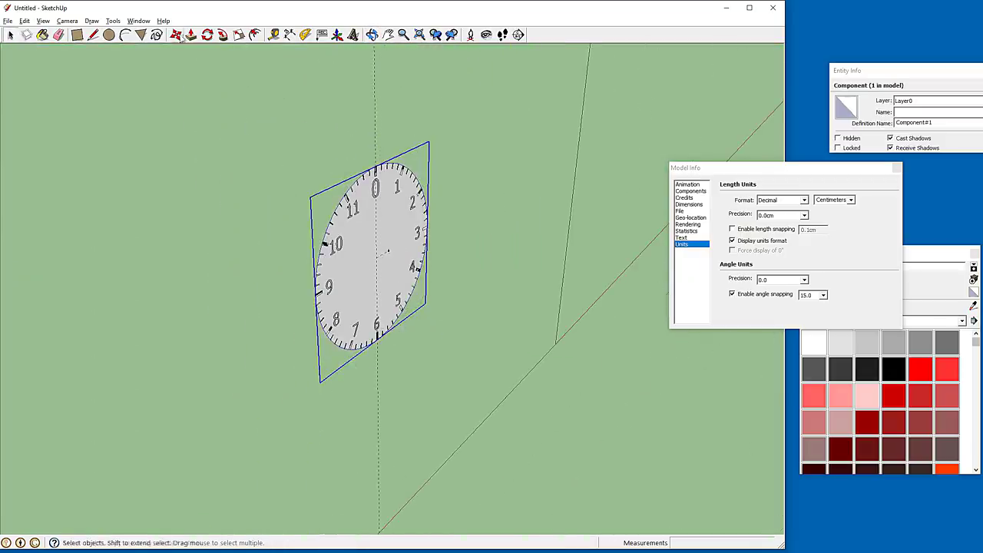
{"action": "mouse_move", "coordinate": [355, 258]}
{"action": "middle_mouse_down"}
{"action": "mouse_move", "coordinate": [427, 281]}
{"action": "mouse_move", "coordinate": [360, 244]}
{"action": "middle_mouse_up"}
{"action": "key", "text": "m"}
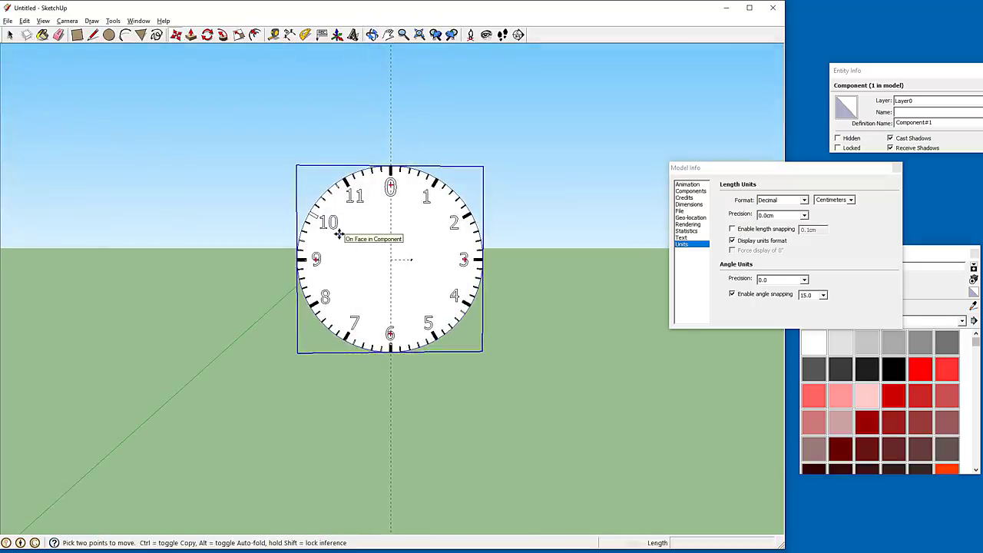
{"action": "key", "text": "Delete"}
{"action": "scroll", "coordinate": [384, 270], "scroll_direction": "up", "scroll_amount": 3}
{"action": "mouse_move", "coordinate": [385, 270]}
{"action": "middle_mouse_down"}
{"action": "mouse_move", "coordinate": [368, 254]}
{"action": "mouse_move", "coordinate": [358, 274]}
{"action": "mouse_move", "coordinate": [367, 268]}
{"action": "middle_mouse_up"}
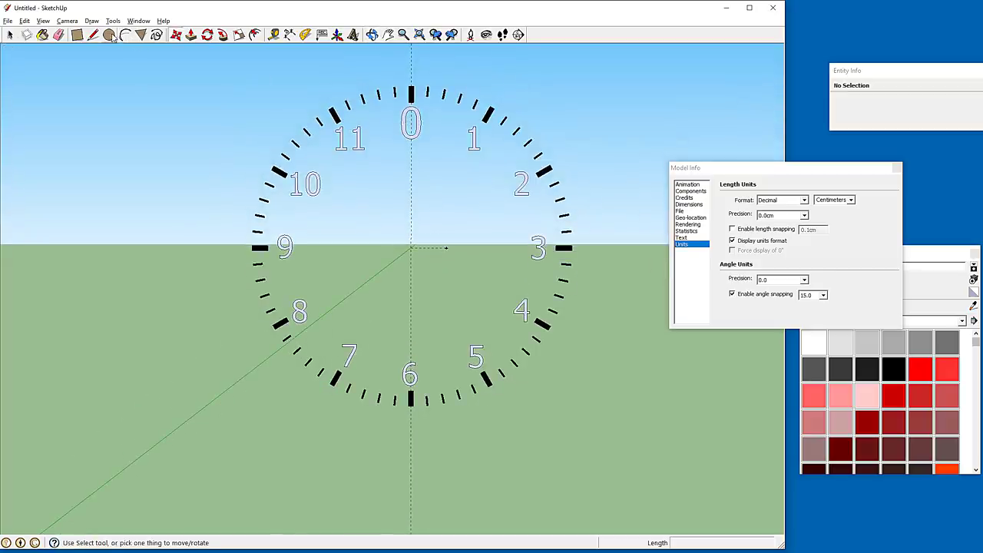
Apply the Engineering style from the Default Styles collection and hide the drawing axes
{"action": "left_click", "coordinate": [138, 21]}
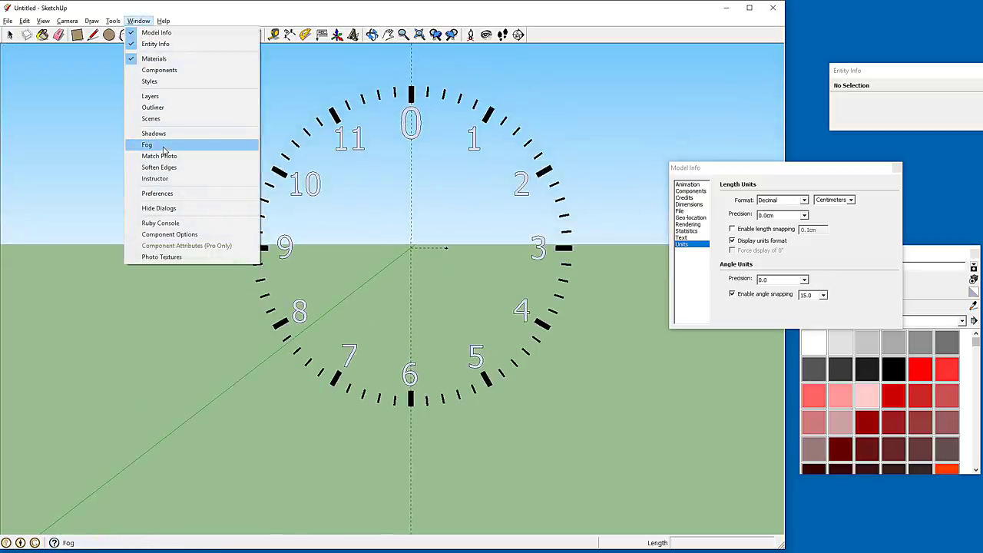
{"action": "left_click", "coordinate": [149, 81]}
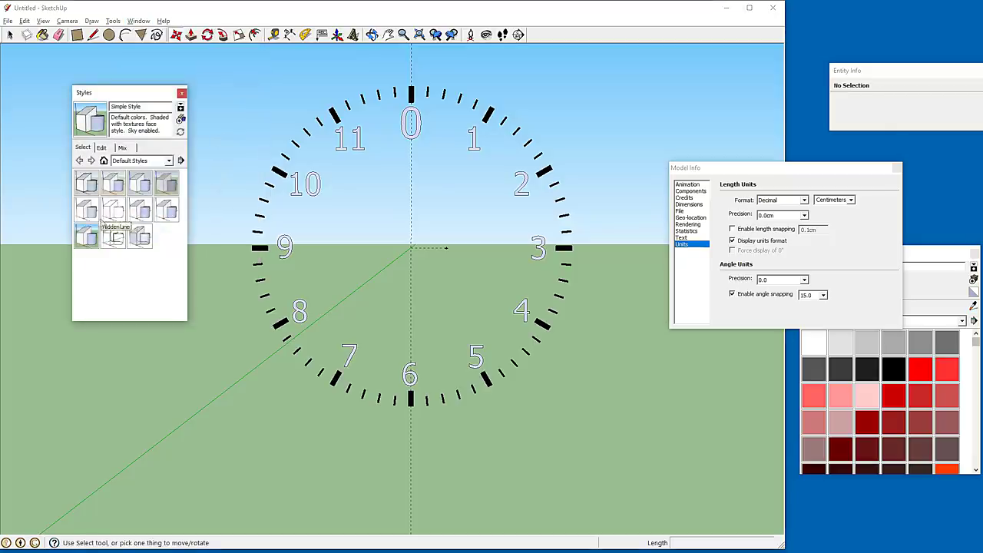
{"action": "left_click", "coordinate": [87, 209]}
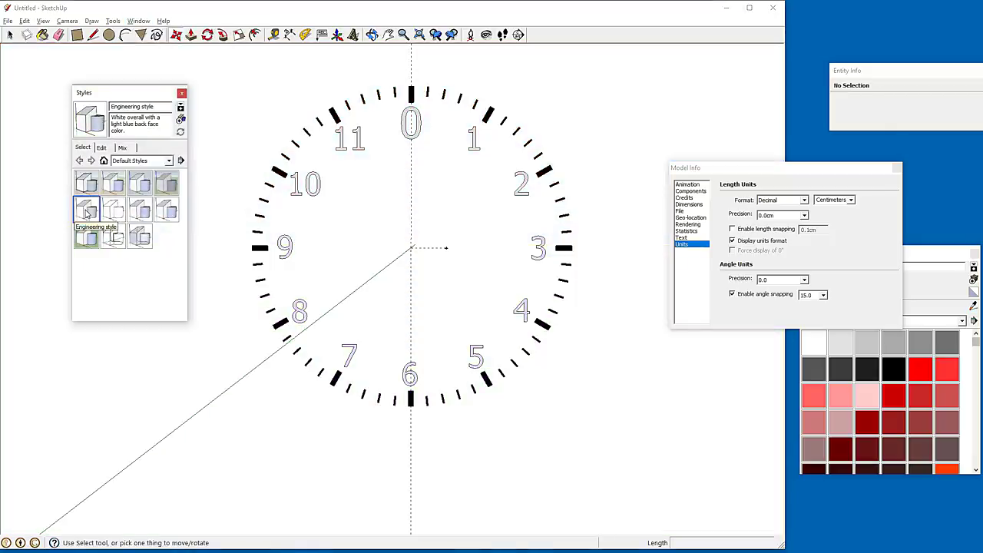
{"action": "left_click", "coordinate": [181, 93]}
{"action": "left_click", "coordinate": [43, 21]}
{"action": "left_click", "coordinate": [59, 92]}
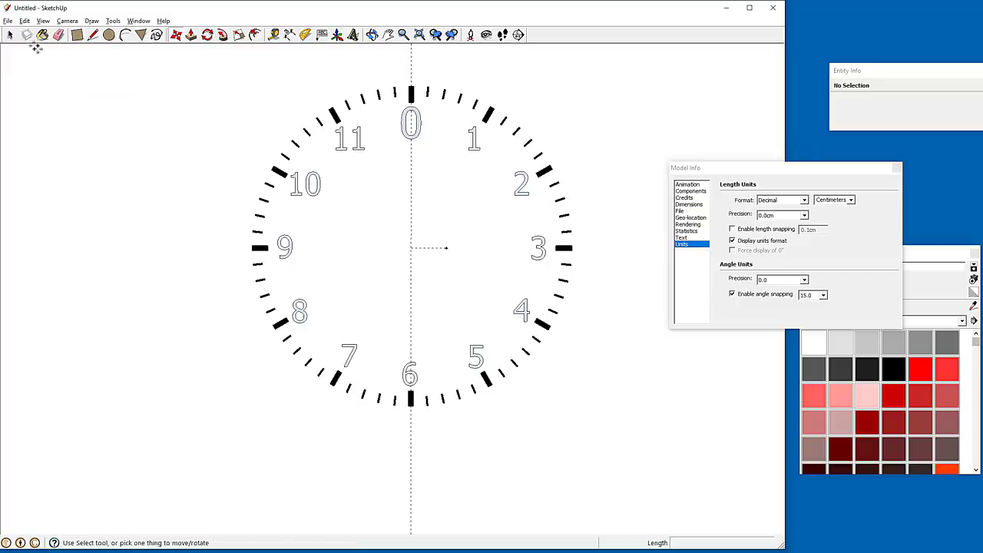
Delete the vertical guide line through the dial and the short horizontal guide at its centre
{"action": "left_click", "coordinate": [10, 35]}
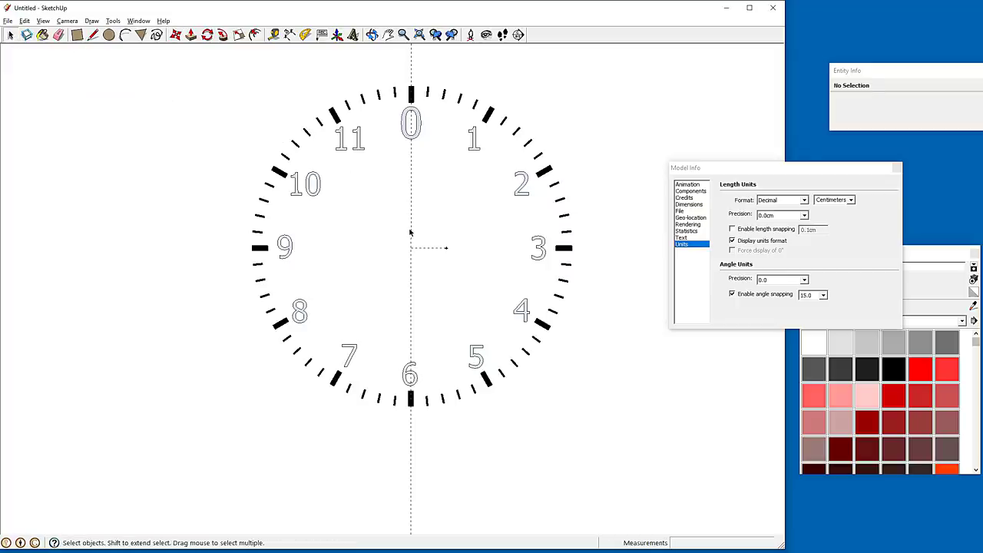
{"action": "left_click", "coordinate": [411, 232]}
{"action": "left_click", "coordinate": [428, 245]}
Set the camera to the standard Front view with Parallel Projection
{"action": "mouse_move", "coordinate": [438, 234]}
{"action": "middle_mouse_down"}
{"action": "mouse_move", "coordinate": [407, 279]}
{"action": "mouse_move", "coordinate": [257, 316]}
{"action": "mouse_move", "coordinate": [450, 256]}
{"action": "mouse_move", "coordinate": [396, 233]}
{"action": "mouse_move", "coordinate": [423, 246]}
{"action": "middle_mouse_up"}
{"action": "left_click", "coordinate": [67, 21]}
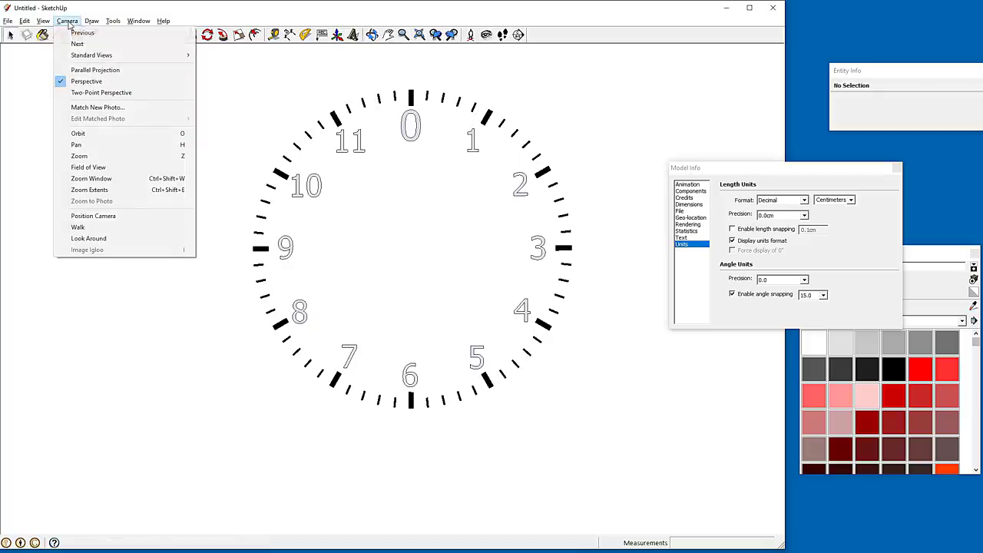
{"action": "mouse_move", "coordinate": [102, 56]}
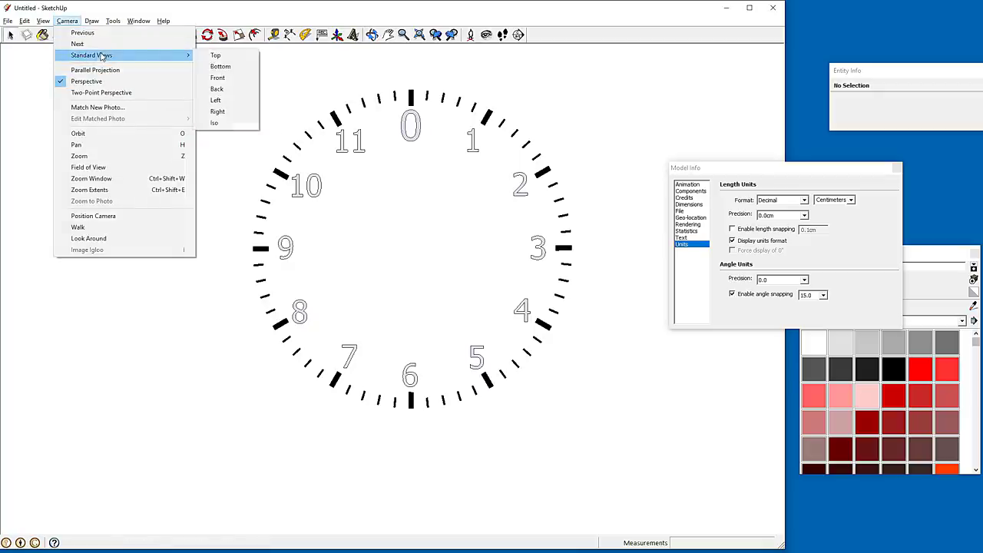
{"action": "left_click", "coordinate": [218, 78]}
{"action": "left_click", "coordinate": [68, 22]}
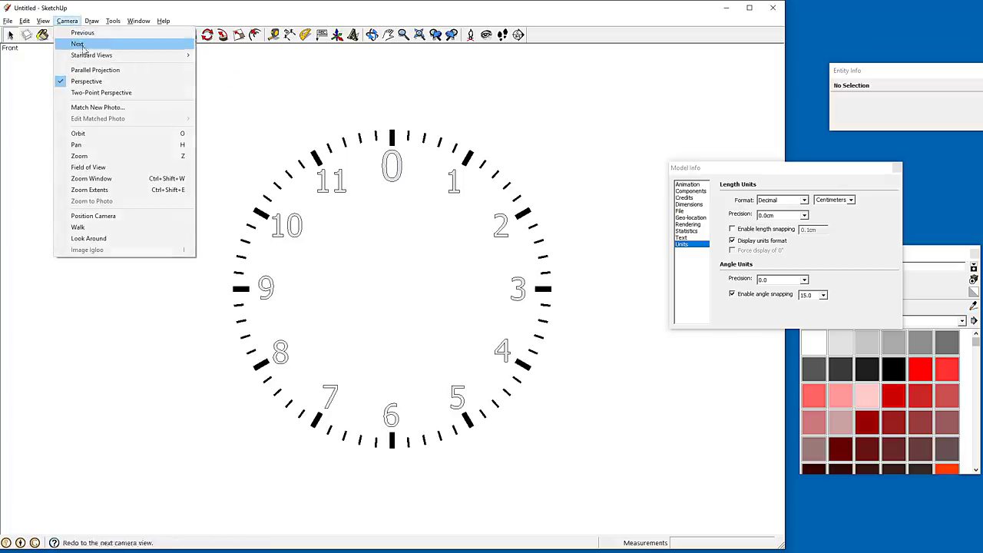
{"action": "left_click", "coordinate": [101, 70]}
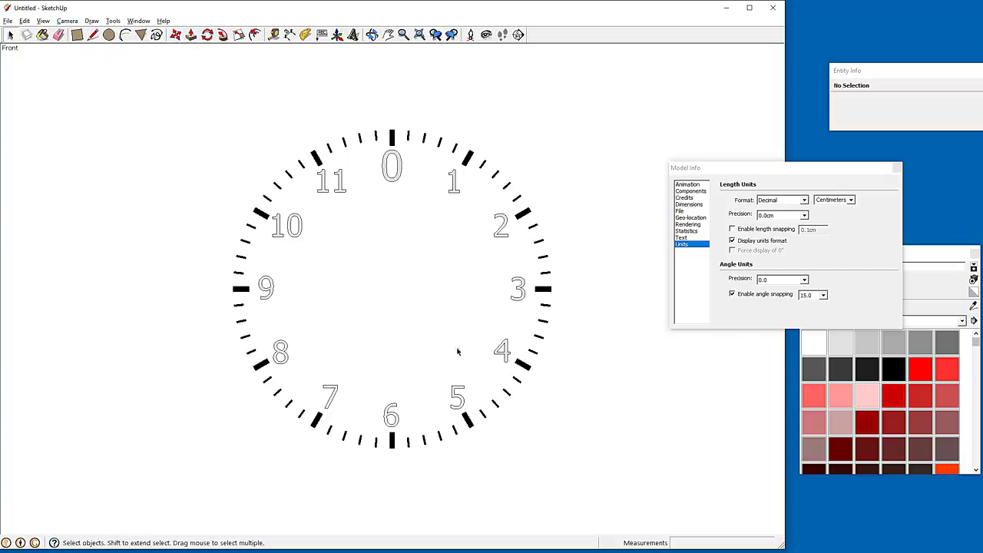
{"action": "scroll", "coordinate": [467, 338], "scroll_direction": "up", "scroll_amount": 2}
{"action": "scroll", "coordinate": [330, 80], "scroll_direction": "up", "scroll_amount": 1}
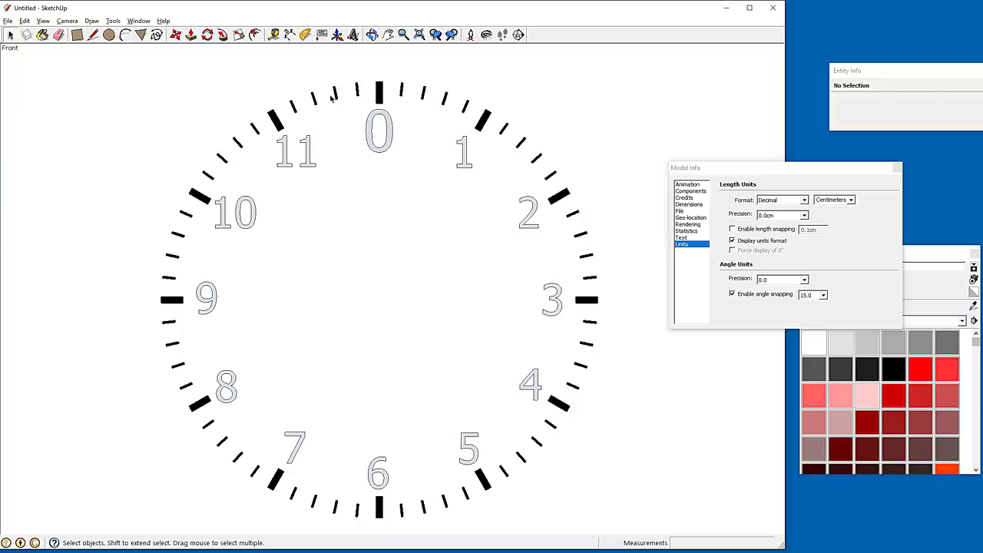
Open the topmost tick component for editing and shorten the tick by moving its lower edge up about 0.1 cm
{"action": "left_click", "coordinate": [11, 35]}
{"action": "left_click", "coordinate": [381, 99]}
{"action": "scroll", "coordinate": [381, 98], "scroll_direction": "up", "scroll_amount": 2}
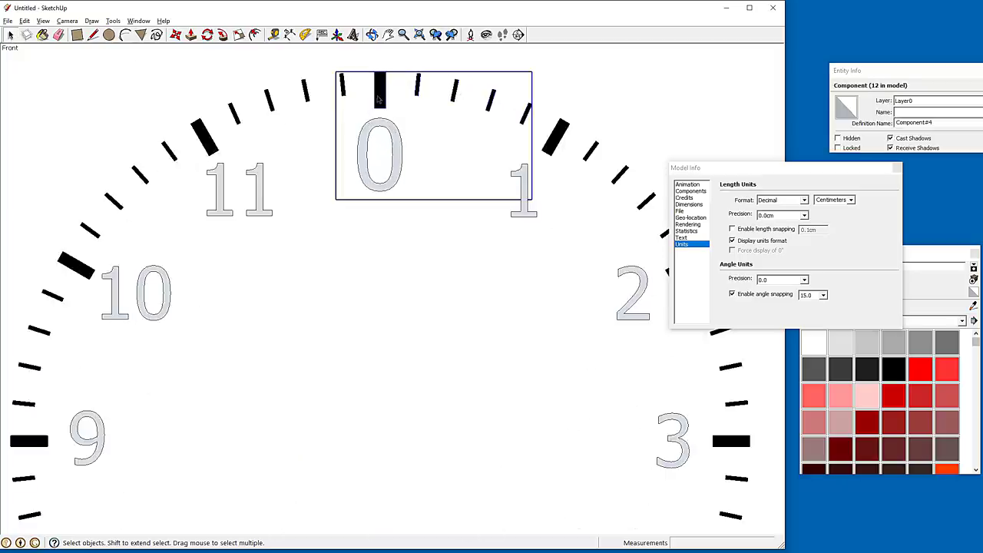
{"action": "scroll", "coordinate": [381, 97], "scroll_direction": "down", "scroll_amount": 1}
{"action": "double_click", "coordinate": [381, 95]}
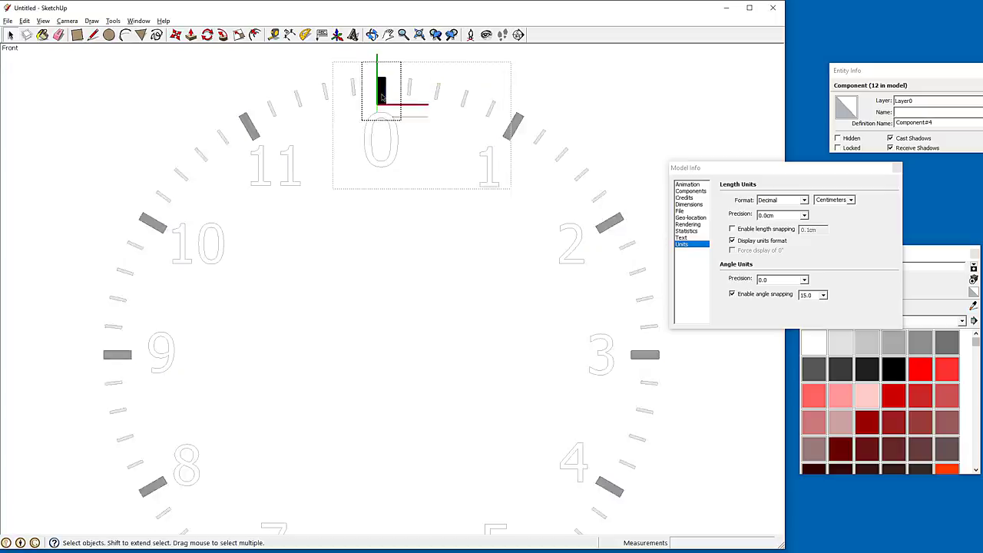
{"action": "scroll", "coordinate": [379, 100], "scroll_direction": "up", "scroll_amount": 3}
{"action": "scroll", "coordinate": [378, 119], "scroll_direction": "down", "scroll_amount": 2}
{"action": "left_click_drag", "start_coordinate": [335, 99], "coordinate": [436, 154]}
{"action": "left_click", "coordinate": [176, 36]}
{"action": "left_click", "coordinate": [379, 126]}
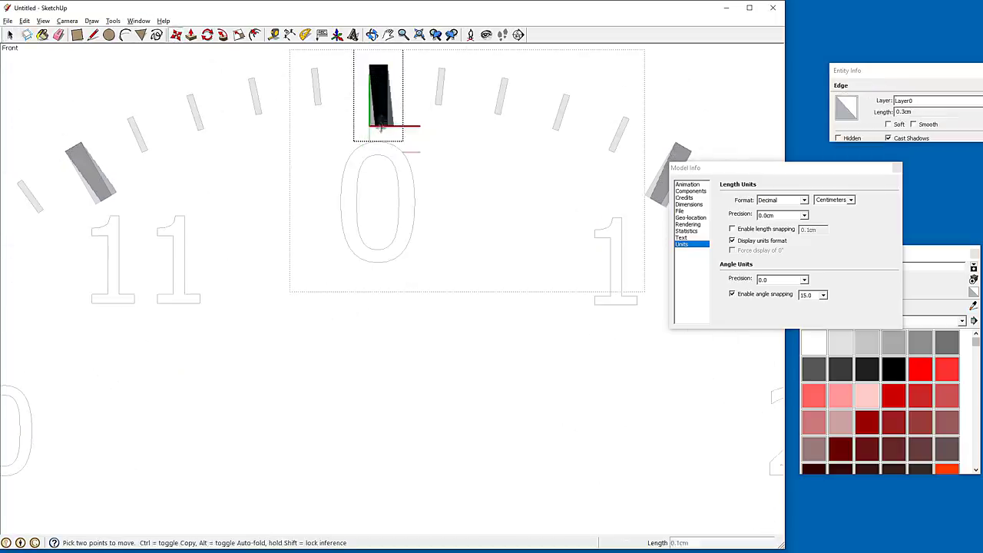
{"action": "left_click", "coordinate": [382, 116]}
{"action": "left_click", "coordinate": [10, 34]}
{"action": "scroll", "coordinate": [394, 78], "scroll_direction": "up", "scroll_amount": 3}
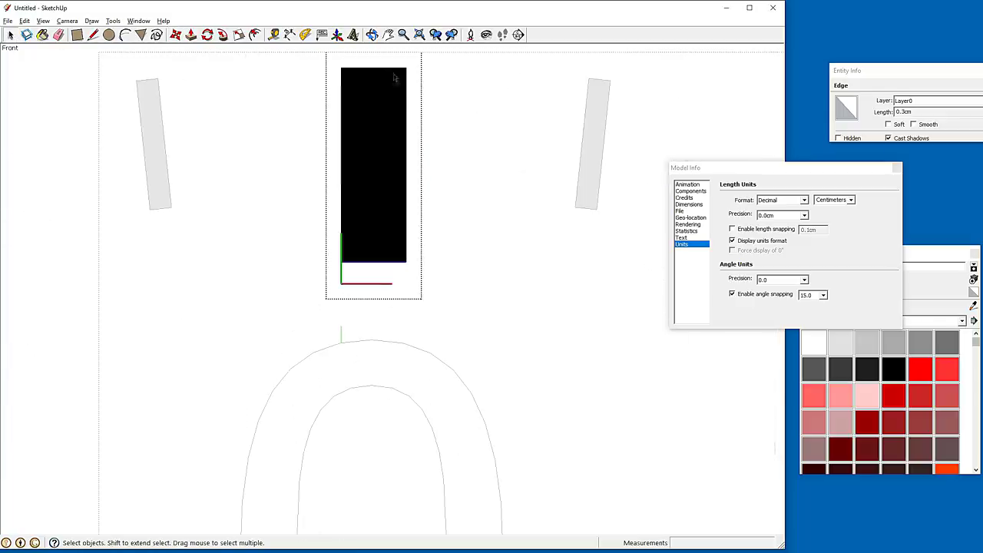
Narrow the tick by moving its right edge inward by .05 cm
{"action": "left_click", "coordinate": [190, 35]}
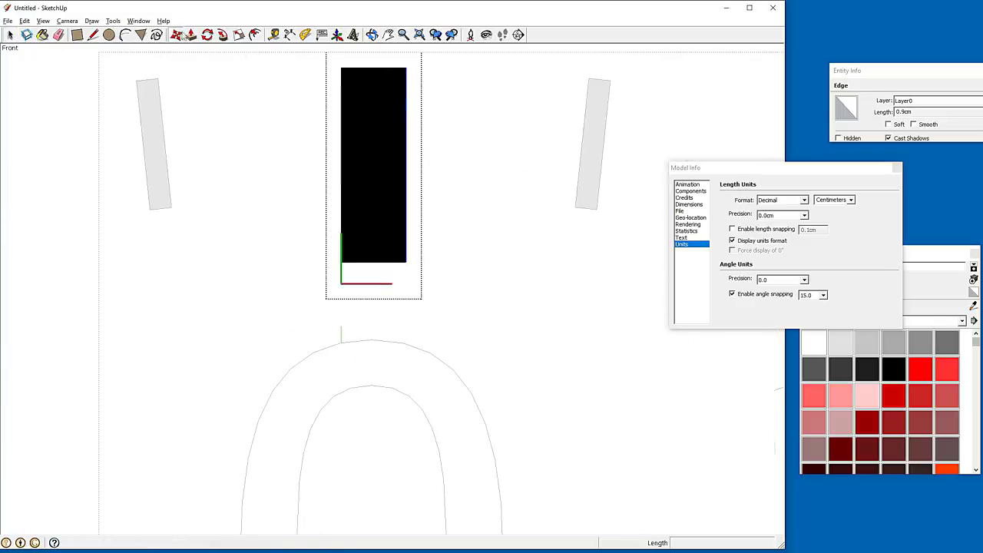
{"action": "left_click", "coordinate": [406, 83]}
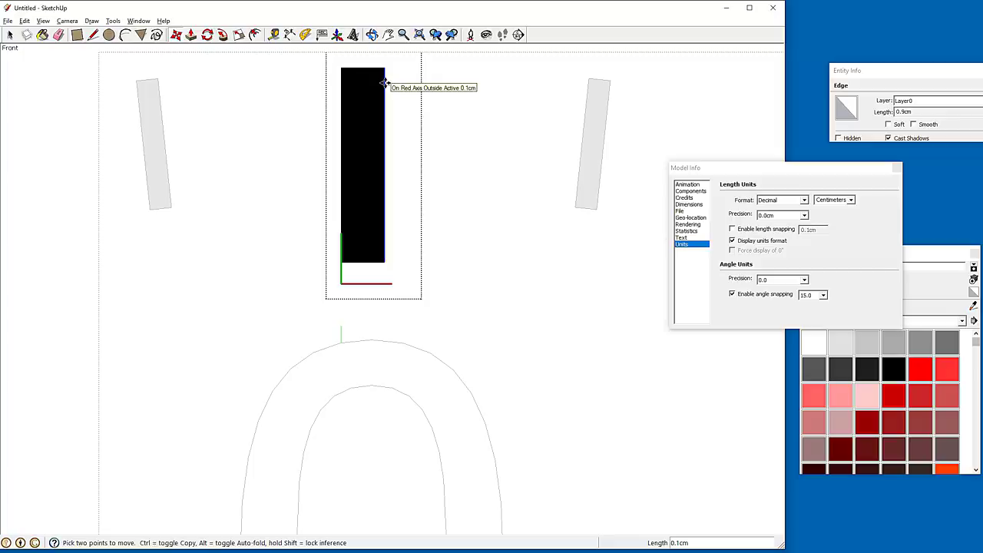
{"action": "key", "text": "Return"}
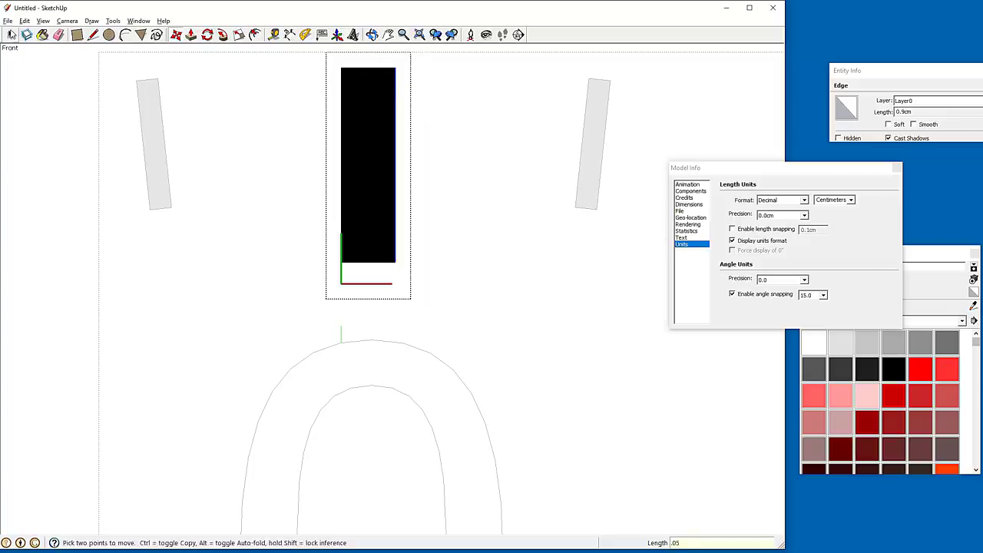
{"action": "key", "text": "space"}
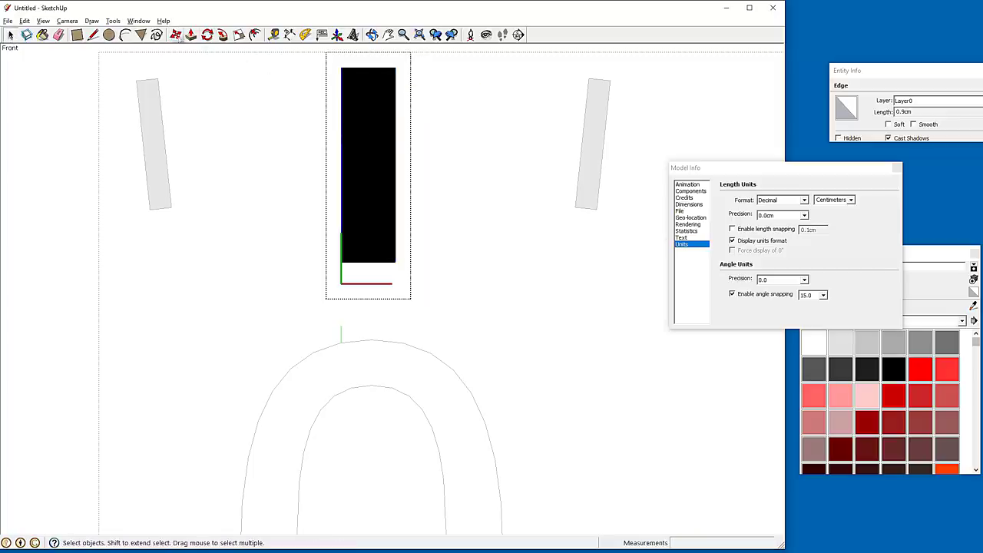
Move the tick's left edge inward by .05 cm and close the component
{"action": "key", "text": "m"}
{"action": "left_click", "coordinate": [341, 115]}
{"action": "type", "text": ".05"}
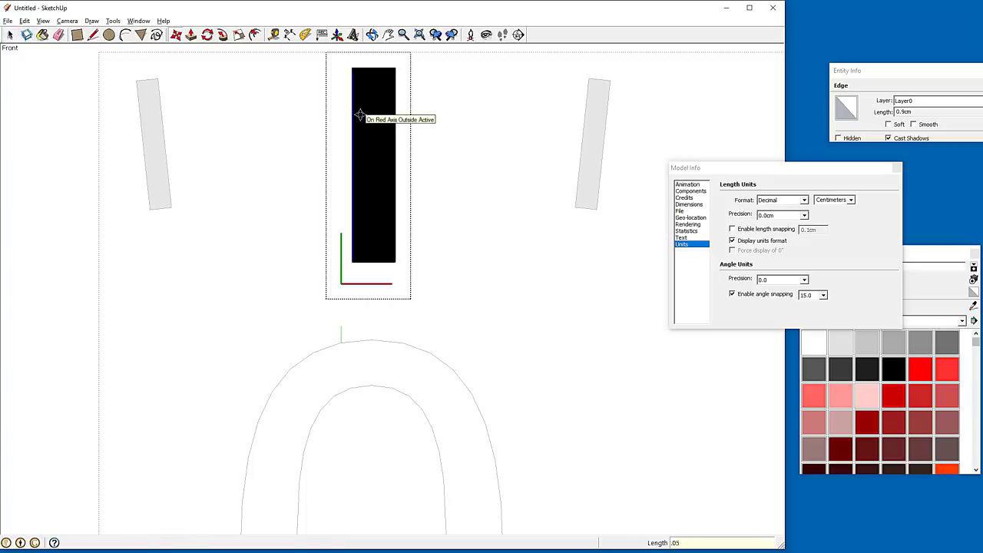
{"action": "key", "text": "Return"}
{"action": "key", "text": "space"}
{"action": "scroll", "coordinate": [388, 150], "scroll_direction": "down", "scroll_amount": 4}
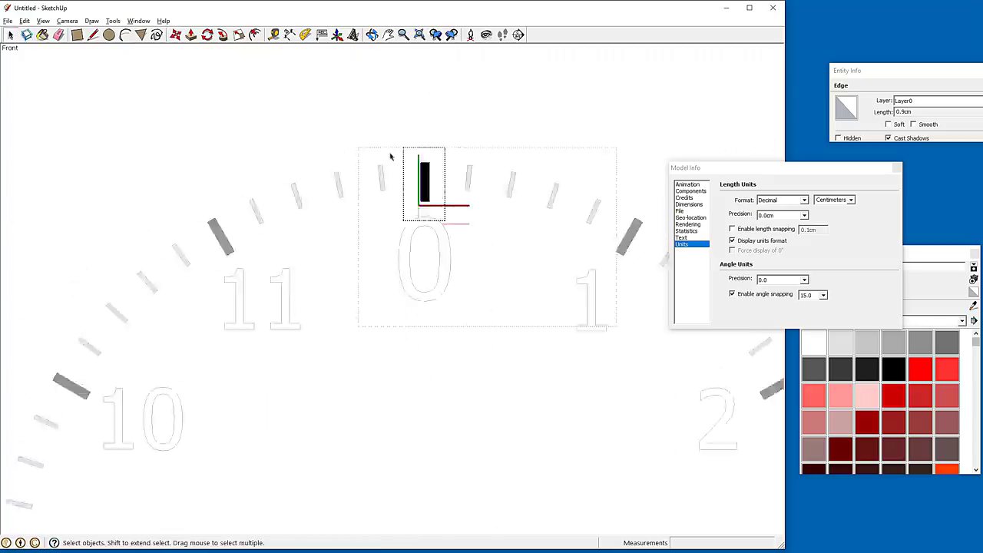
{"action": "scroll", "coordinate": [257, 82], "scroll_direction": "down", "scroll_amount": 3}
{"action": "left_click", "coordinate": [238, 93]}
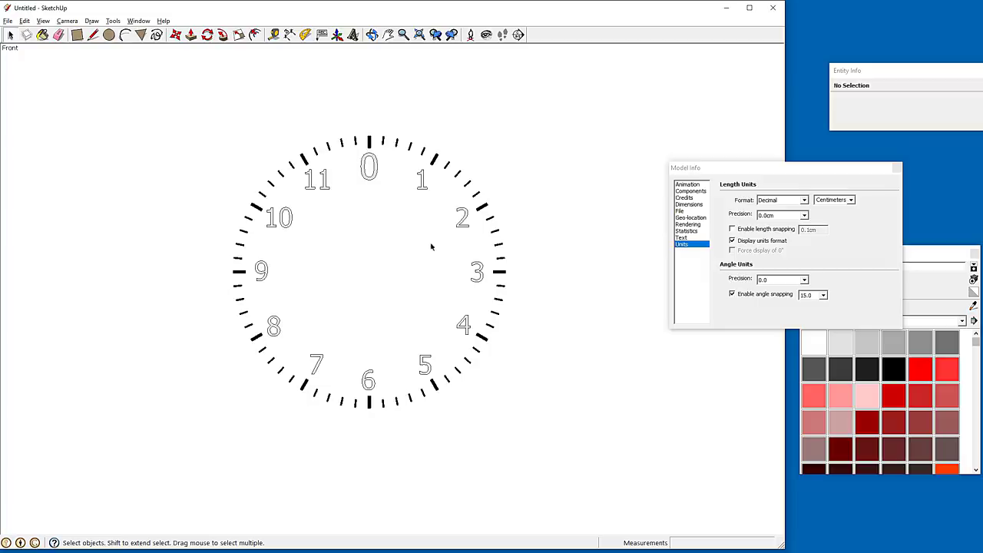
Open the numeral 0 component, paint the numeral black with Color_009, and close the component
{"action": "scroll", "coordinate": [467, 202], "scroll_direction": "up", "scroll_amount": 1}
{"action": "scroll", "coordinate": [389, 208], "scroll_direction": "up", "scroll_amount": 2}
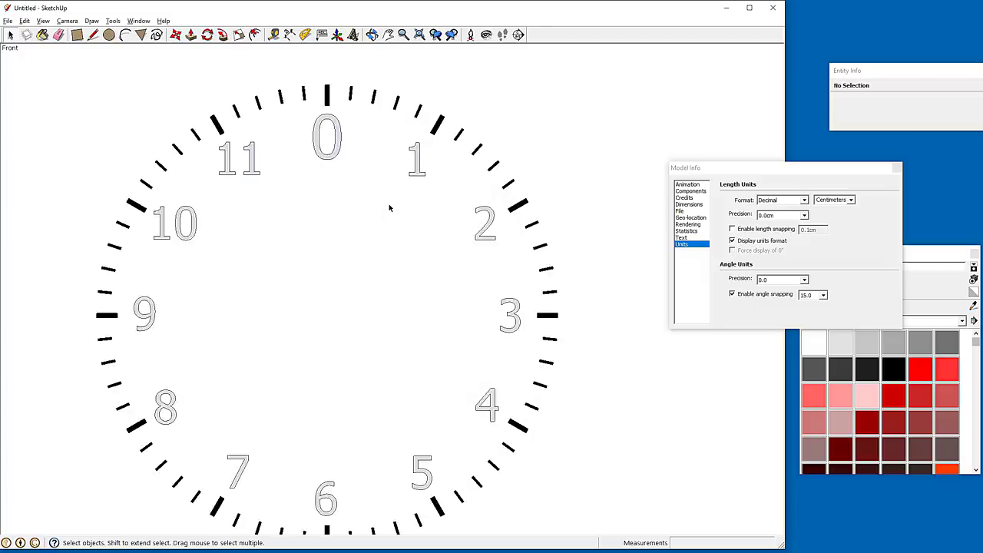
{"action": "scroll", "coordinate": [386, 207], "scroll_direction": "down", "scroll_amount": 1}
{"action": "scroll", "coordinate": [397, 237], "scroll_direction": "down", "scroll_amount": 1}
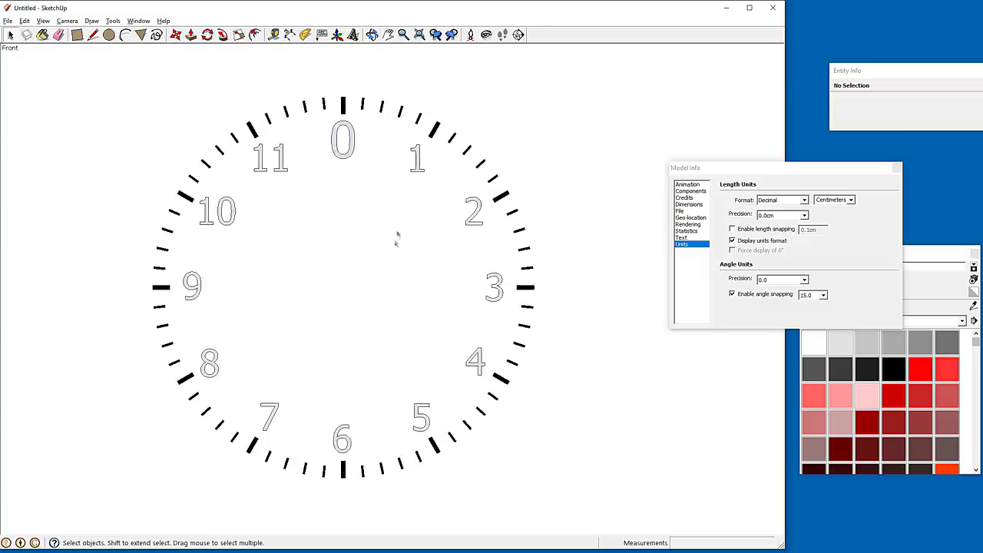
{"action": "scroll", "coordinate": [397, 244], "scroll_direction": "up", "scroll_amount": 1}
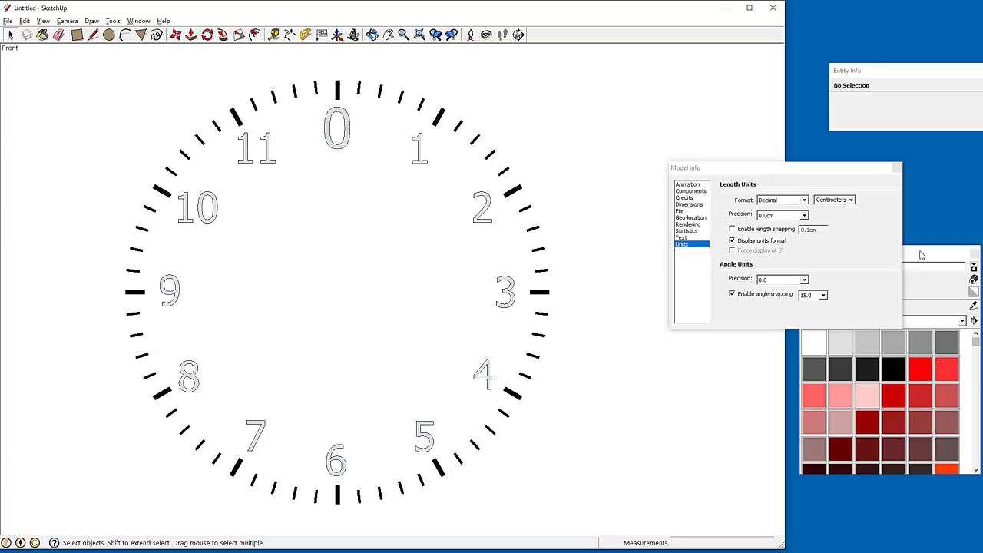
{"action": "left_click_drag", "start_coordinate": [922, 255], "coordinate": [751, 258]}
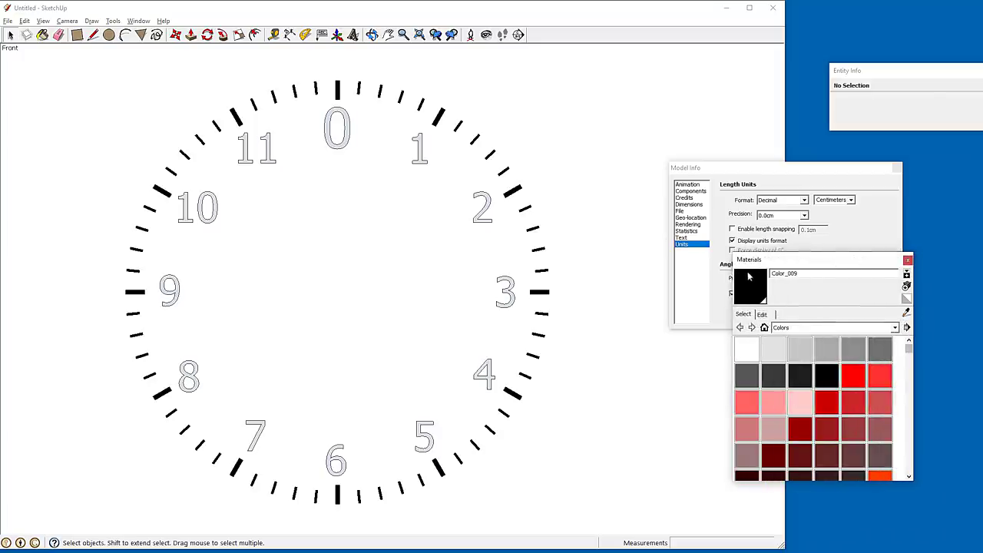
{"action": "left_click", "coordinate": [751, 284]}
{"action": "left_click", "coordinate": [906, 313]}
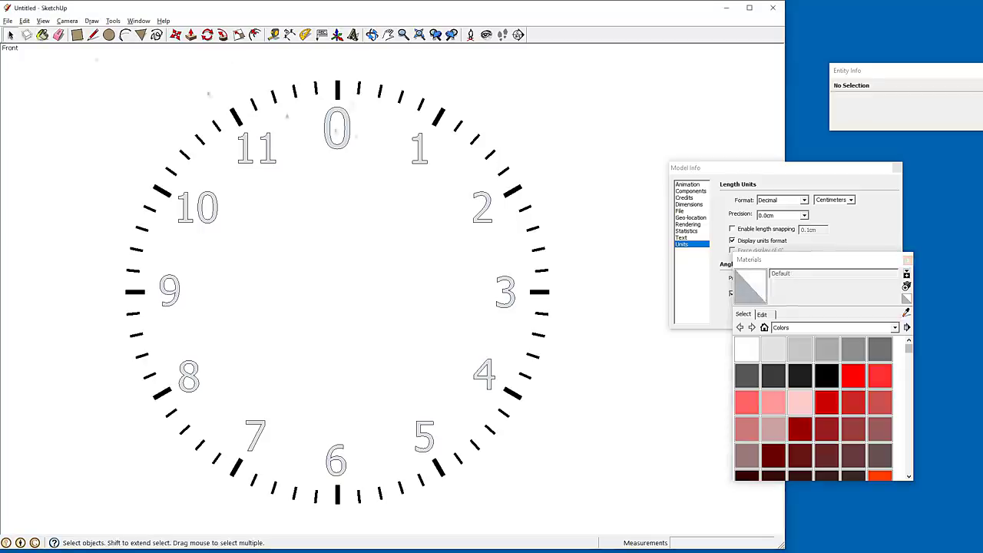
{"action": "triple_click", "coordinate": [342, 115]}
{"action": "left_click", "coordinate": [827, 375]}
{"action": "left_click", "coordinate": [350, 119]}
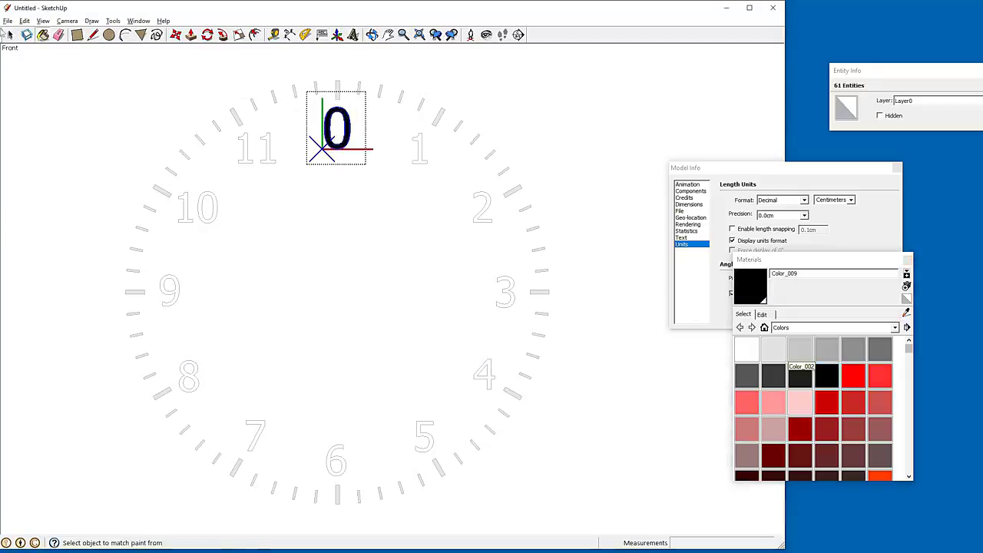
{"action": "key", "text": "space"}
{"action": "left_click", "coordinate": [498, 200]}
Open the numeral 1 component and paint the numeral brown with Color_C11
{"action": "double_click", "coordinate": [422, 162]}
{"action": "triple_click", "coordinate": [422, 161]}
{"action": "scroll", "coordinate": [845, 399], "scroll_direction": "down", "scroll_amount": 3}
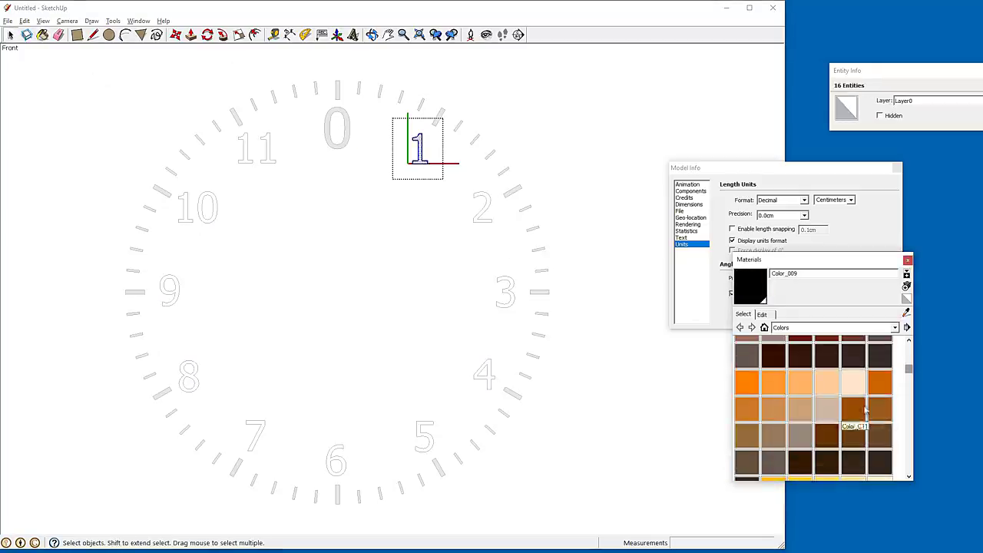
{"action": "left_click", "coordinate": [852, 409]}
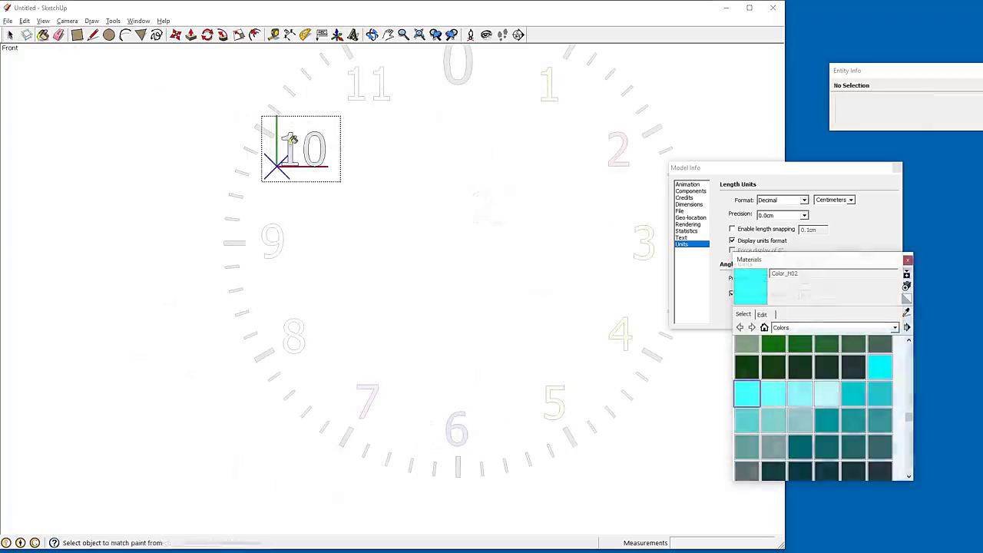
Paint both digits of the numeral 10 cyan with Color_H02 and close its component
{"action": "left_click", "coordinate": [291, 143]}
{"action": "left_click", "coordinate": [307, 142]}
{"action": "key", "text": "space"}
{"action": "left_click", "coordinate": [476, 222]}
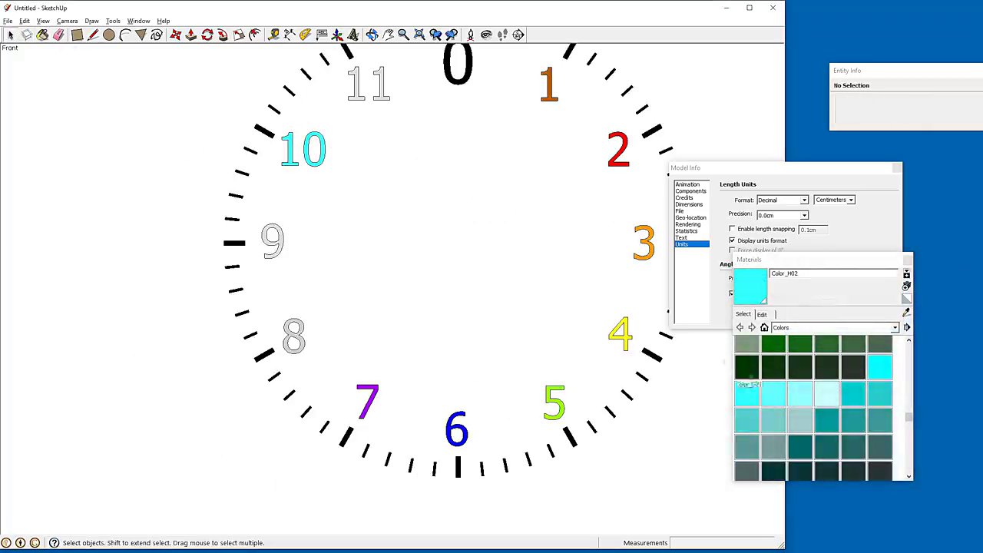
Paint the numeral 11 magenta with Color_K01
{"action": "left_click_drag", "start_coordinate": [908, 417], "coordinate": [914, 445]}
{"action": "left_click", "coordinate": [800, 381]}
{"action": "left_click", "coordinate": [358, 88]}
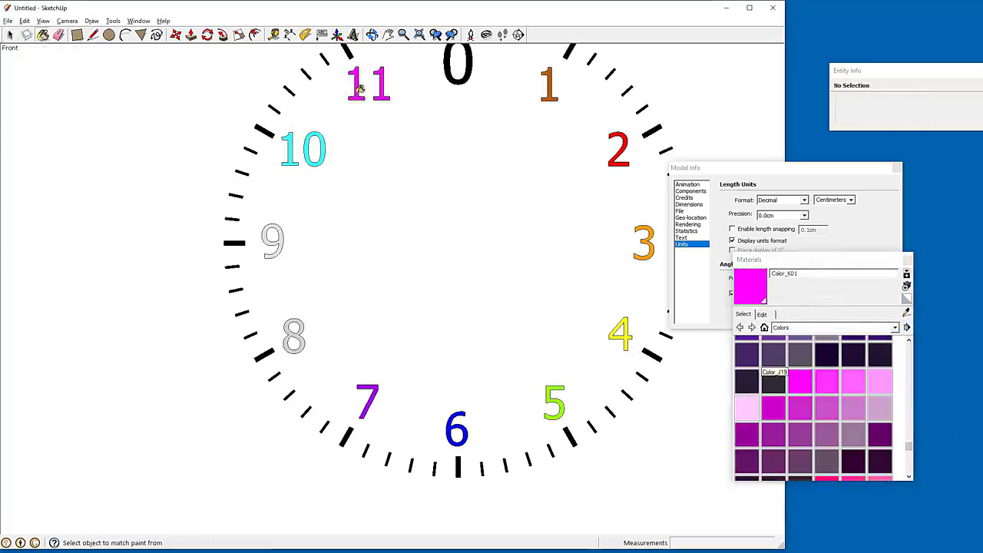
Paint the numeral 9 white with Color_000 and close its component
{"action": "left_click", "coordinate": [10, 34]}
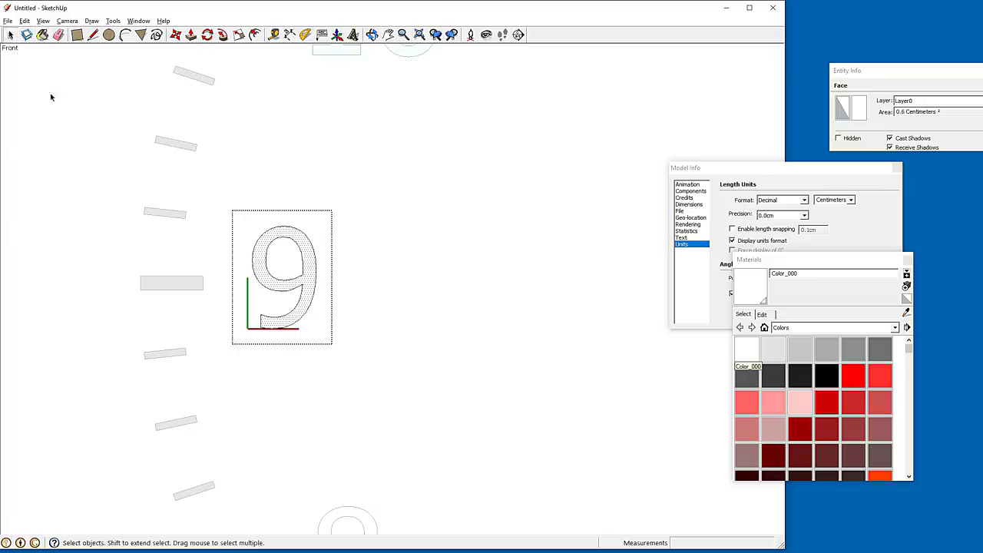
{"action": "left_click", "coordinate": [396, 374]}
{"action": "scroll", "coordinate": [396, 373], "scroll_direction": "down", "scroll_amount": 2}
{"action": "scroll", "coordinate": [395, 373], "scroll_direction": "down", "scroll_amount": 8}
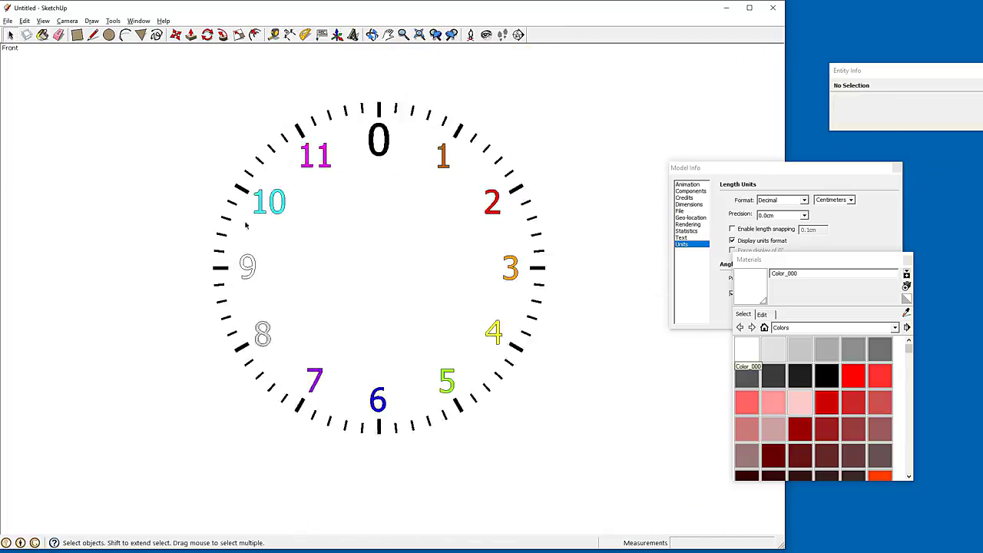
{"action": "scroll", "coordinate": [377, 235], "scroll_direction": "up", "scroll_amount": 3}
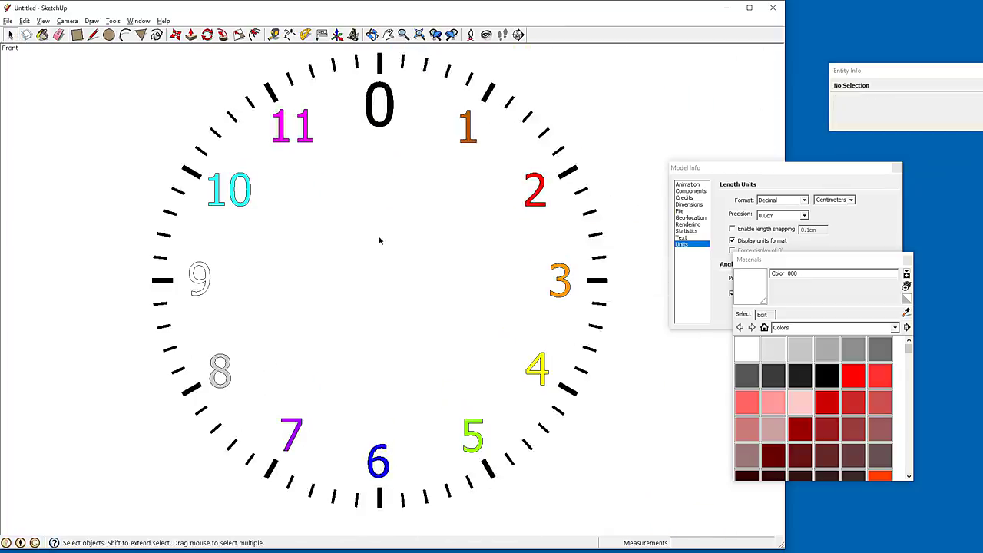
{"action": "key", "text": "alt+Tab"}
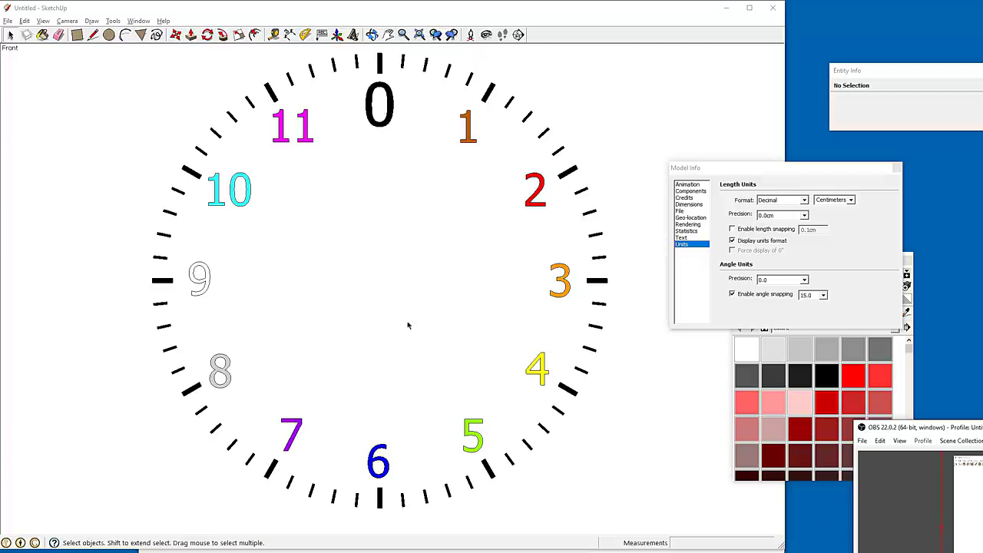
Export the front view of the clock dial to the Desktop as a 2D PNG graphic named clock face
{"action": "left_click", "coordinate": [7, 22]}
{"action": "mouse_move", "coordinate": [77, 190]}
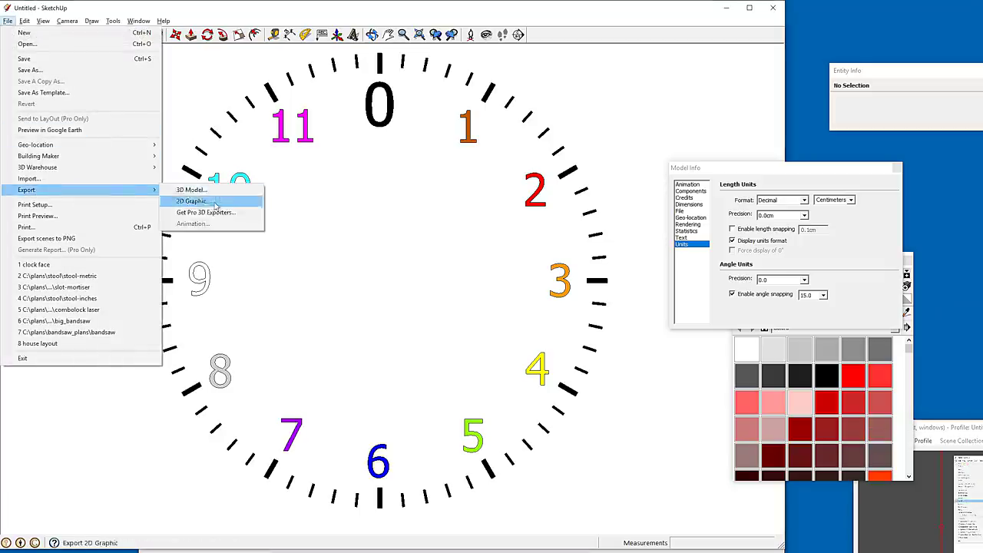
{"action": "left_click", "coordinate": [215, 201]}
{"action": "left_click", "coordinate": [603, 380]}
{"action": "left_click", "coordinate": [406, 326]}
{"action": "type", "text": "c"}
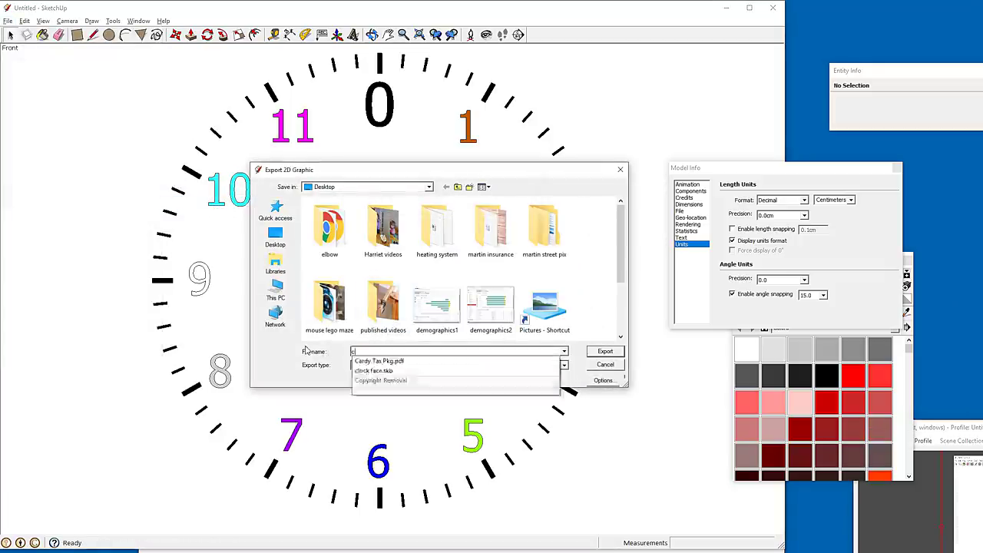
{"action": "left_click", "coordinate": [373, 371]}
{"action": "left_click", "coordinate": [605, 351]}
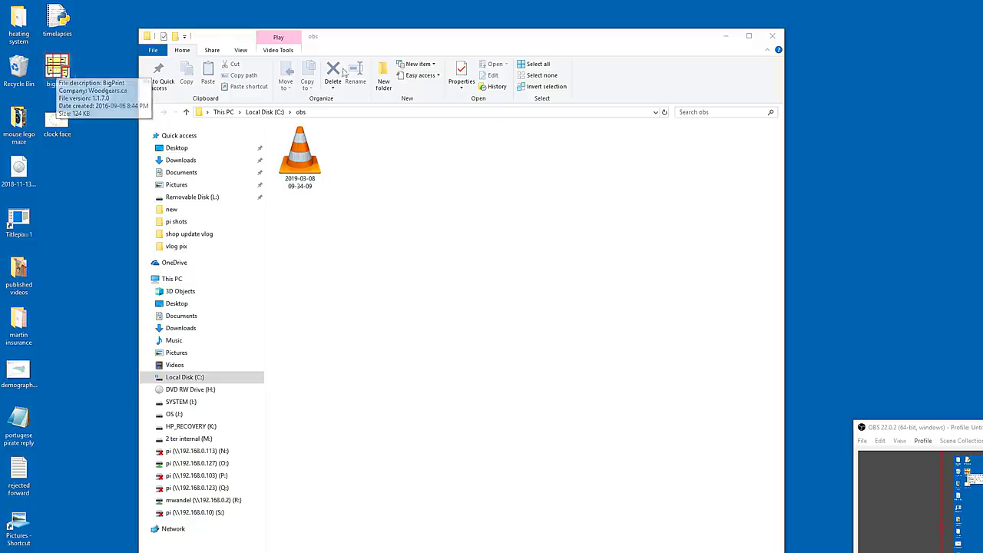
Switch to BigPrint, open clock face.png from the Desktop and crop it around the dial to about 49.7 by 48.6 cm
{"action": "left_click", "coordinate": [58, 72]}
{"action": "double_click", "coordinate": [57, 69]}
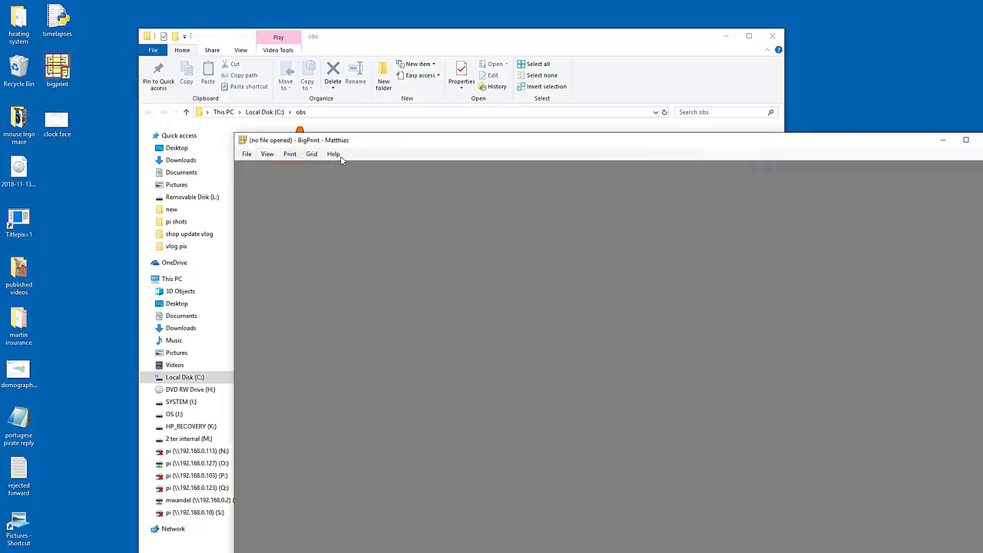
{"action": "left_click_drag", "start_coordinate": [345, 142], "coordinate": [222, 38]}
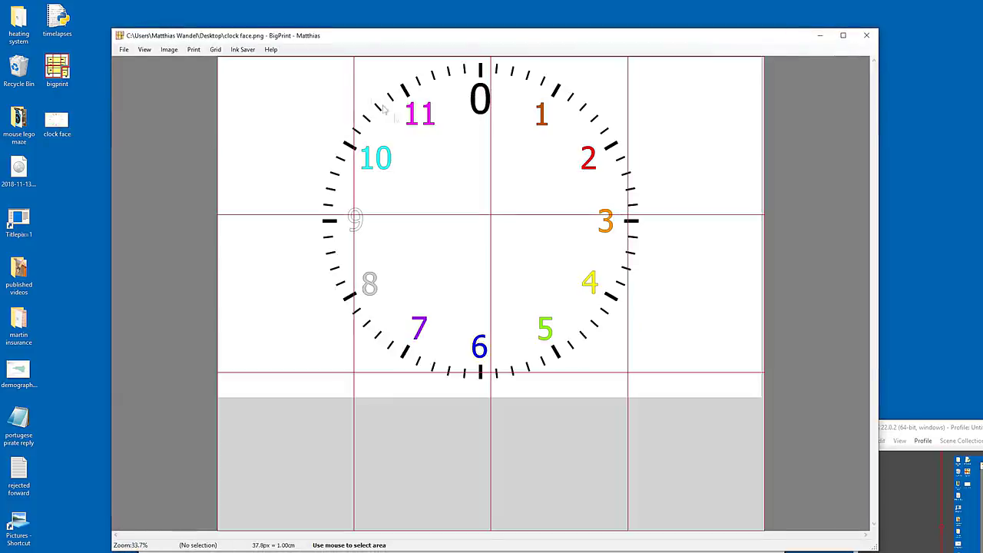
{"action": "left_click_drag", "start_coordinate": [317, 67], "coordinate": [641, 377]}
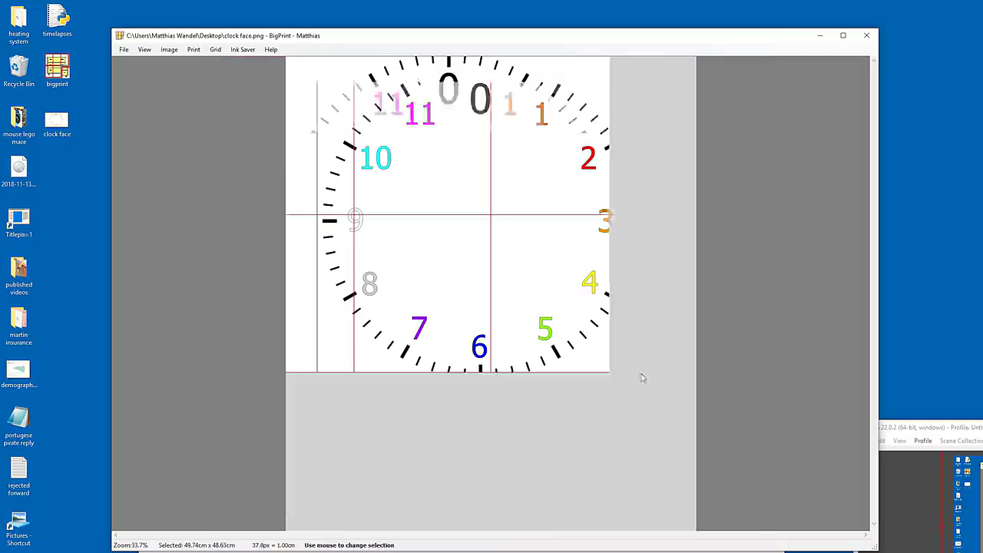
Calibrate the image scale by setting the distance between the outer ends of the 9 and 3 ticks to 19.5 cm
{"action": "left_click", "coordinate": [169, 49]}
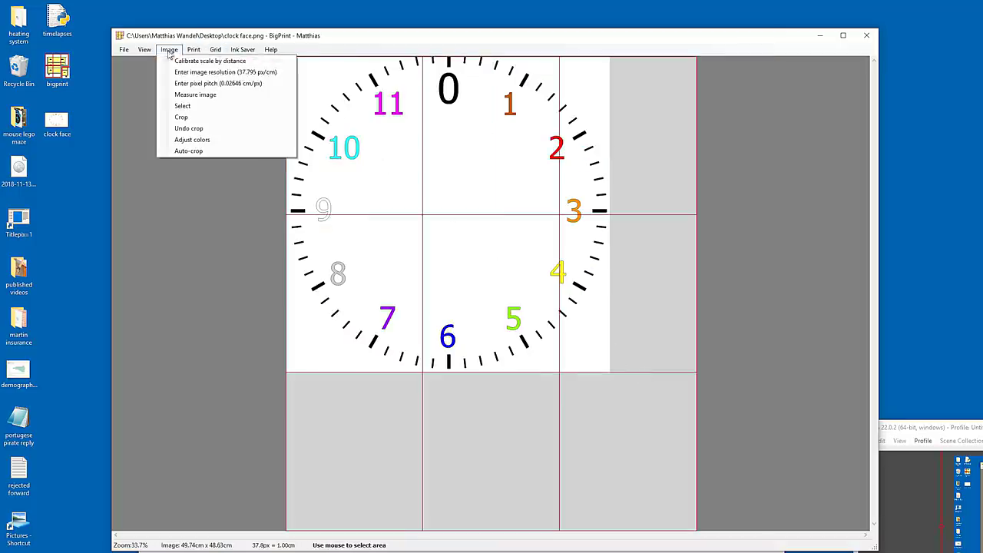
{"action": "left_click", "coordinate": [190, 73]}
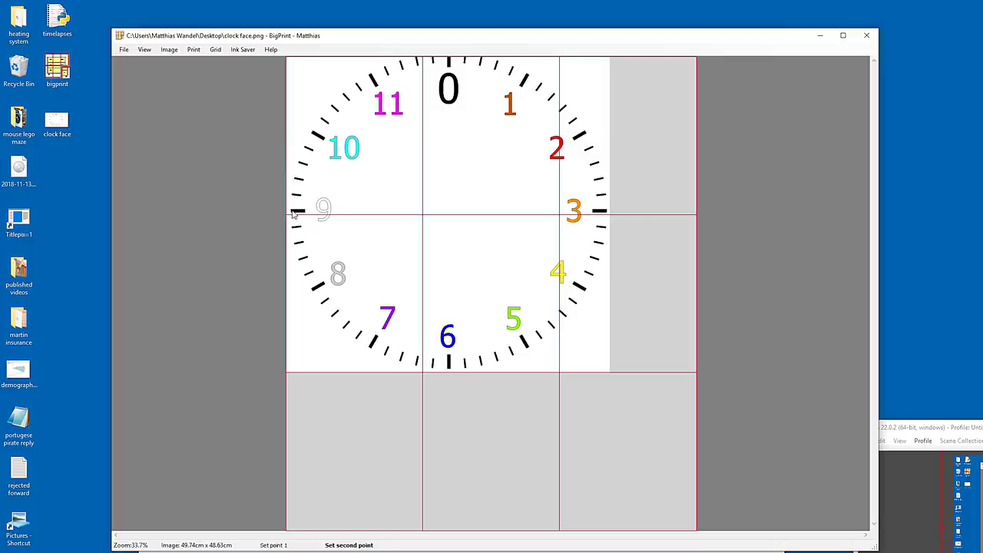
{"action": "left_click", "coordinate": [606, 214]}
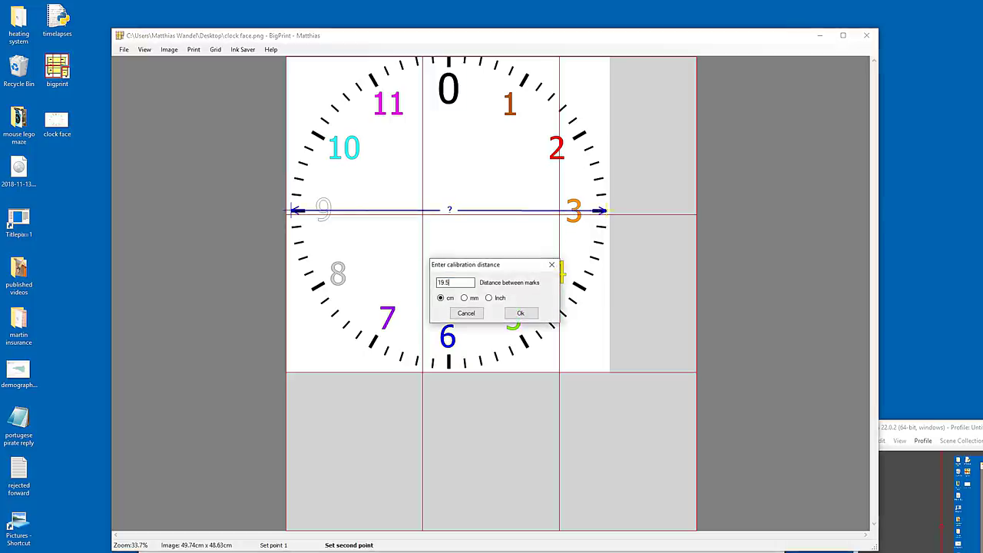
{"action": "left_click", "coordinate": [529, 311]}
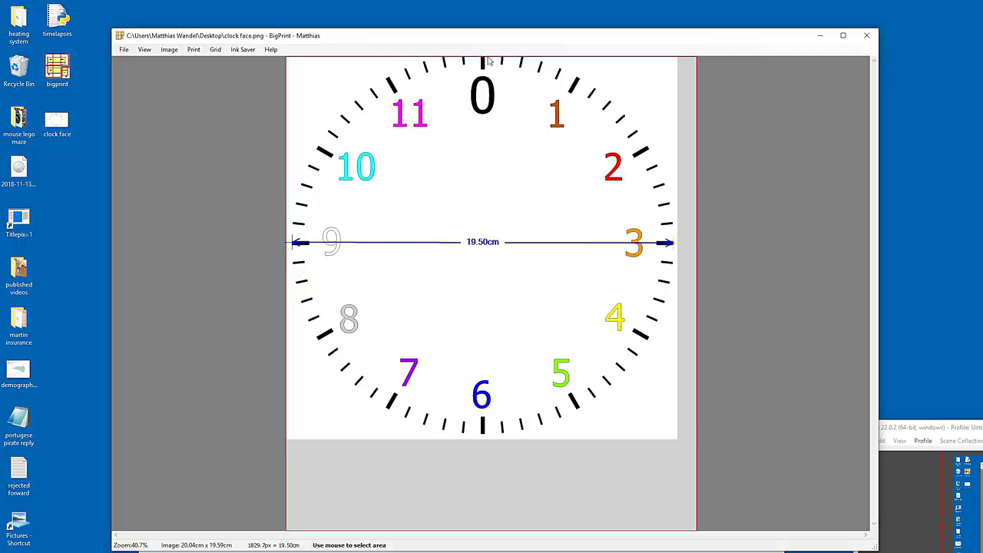
Undo the crop and crop the image again around the whole dial, to about 19.8 by 19.7 cm
{"action": "left_click", "coordinate": [169, 50]}
{"action": "left_click", "coordinate": [182, 116]}
{"action": "left_click_drag", "start_coordinate": [219, 81], "coordinate": [584, 435]}
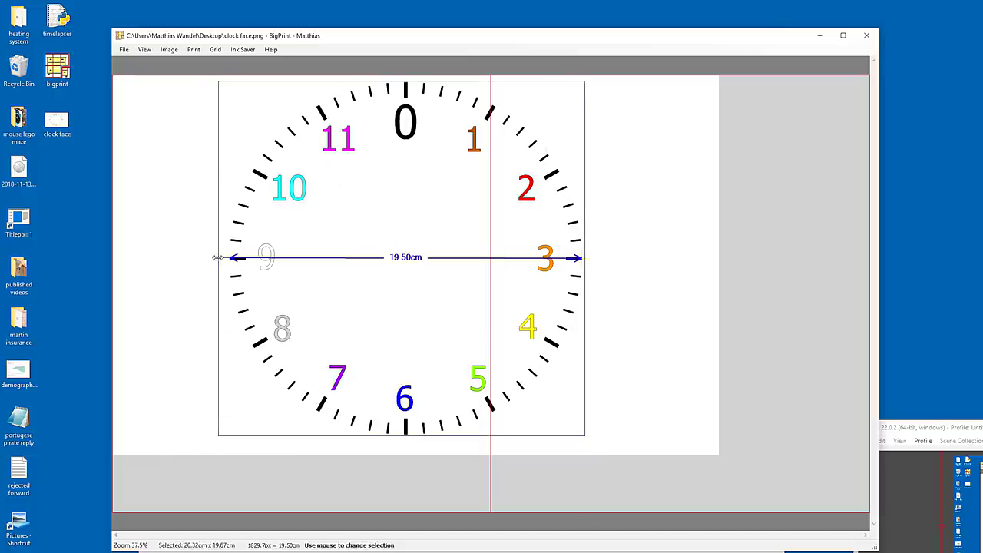
{"action": "left_click_drag", "start_coordinate": [218, 258], "coordinate": [228, 259]}
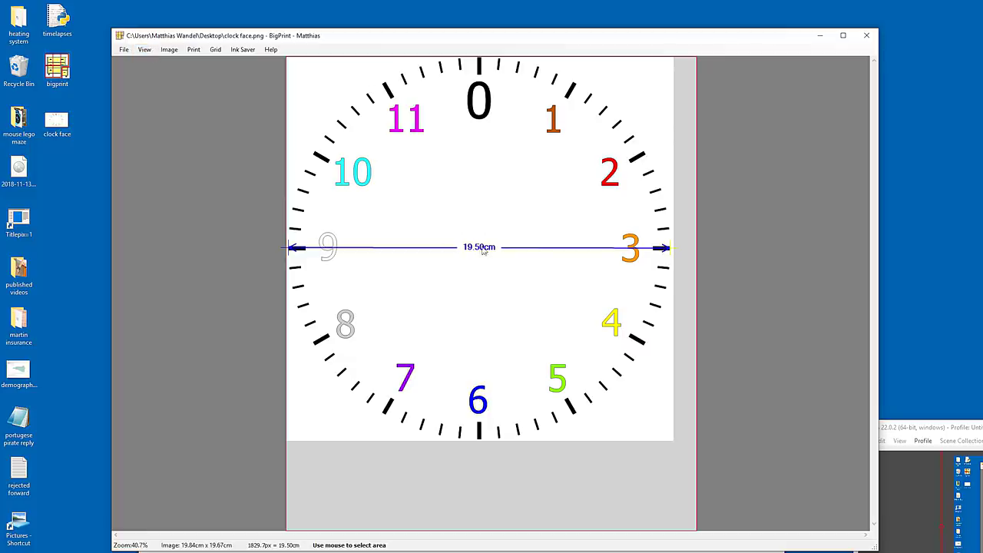
Open the print setup for the cropped dial image
{"action": "left_click", "coordinate": [193, 49]}
{"action": "left_click", "coordinate": [208, 95]}
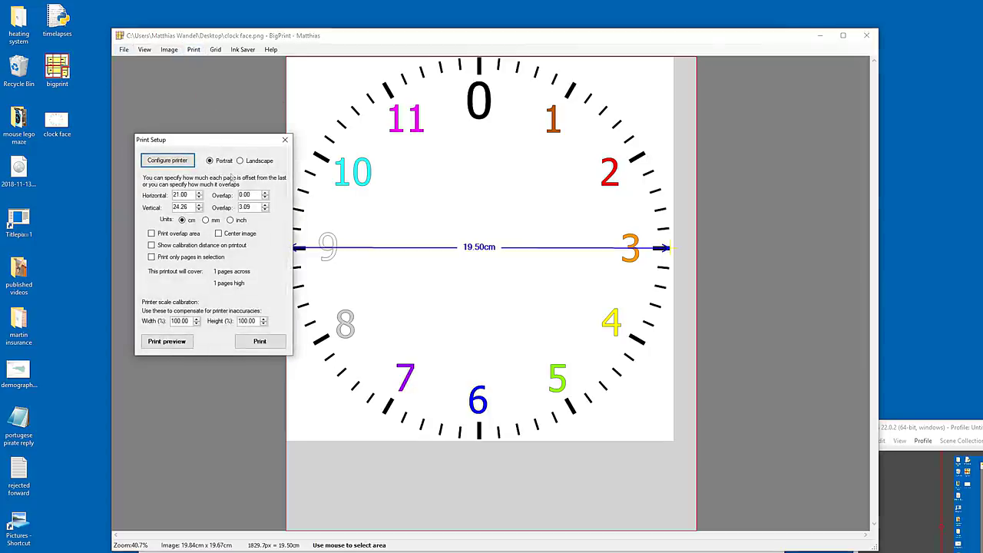